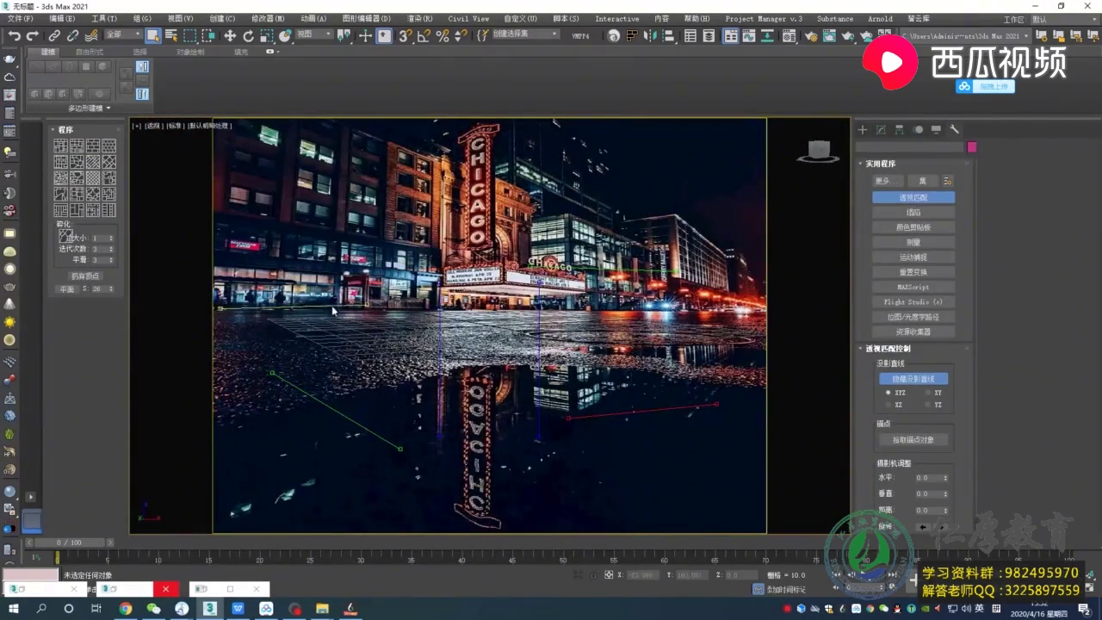
# Align the red and green vanishing lines of the Perspective Match with the street edges and ground perspective in the photo.
pyautogui.moveTo(366, 306); pyautogui.dragTo(369, 311)
pyautogui.moveTo(568, 418); pyautogui.dragTo(620, 514)
pyautogui.moveTo(633, 455); pyautogui.dragTo(689, 418)
pyautogui.moveTo(743, 361); pyautogui.dragTo(742, 364)
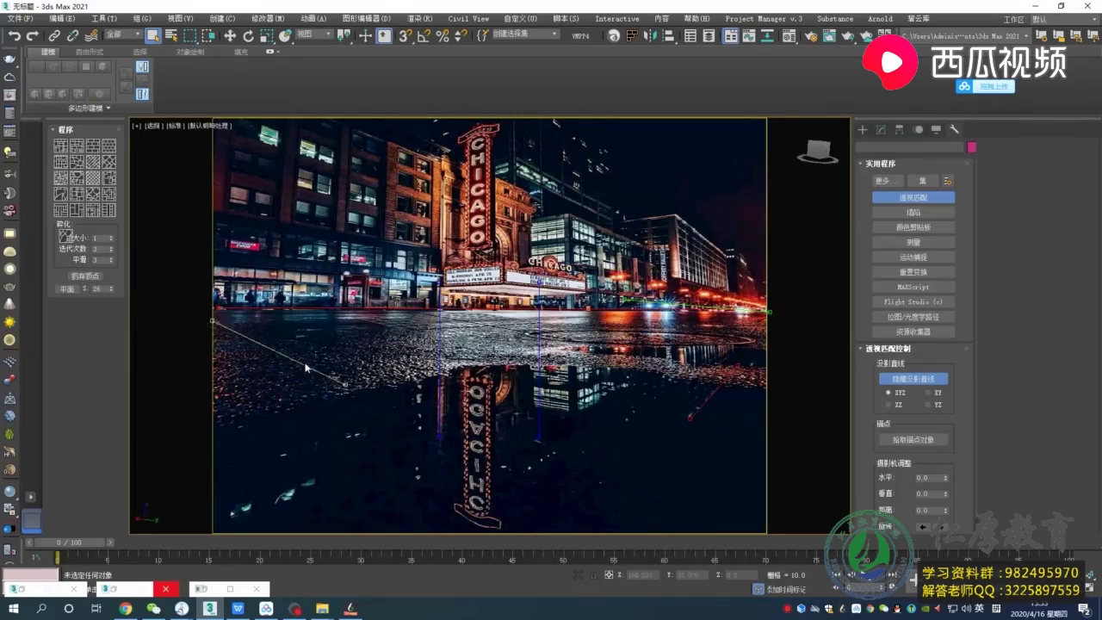
pyautogui.moveTo(357, 366); pyautogui.dragTo(338, 414)
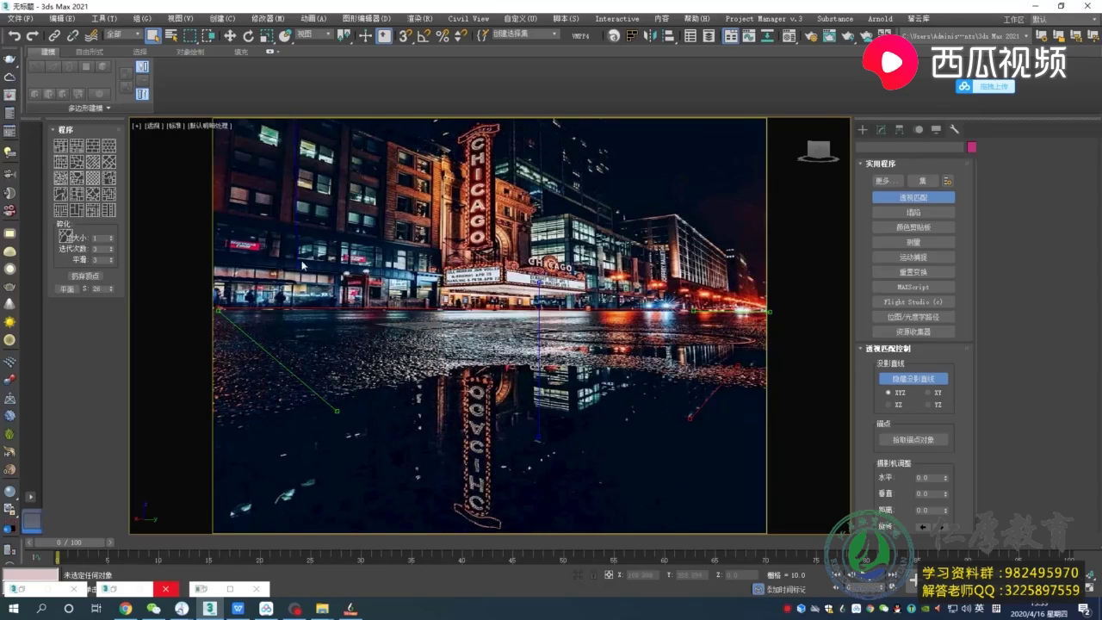
# Align the two blue vertical vanishing lines with the upright edges of the buildings in the photo.
pyautogui.moveTo(539, 348); pyautogui.dragTo(682, 275)
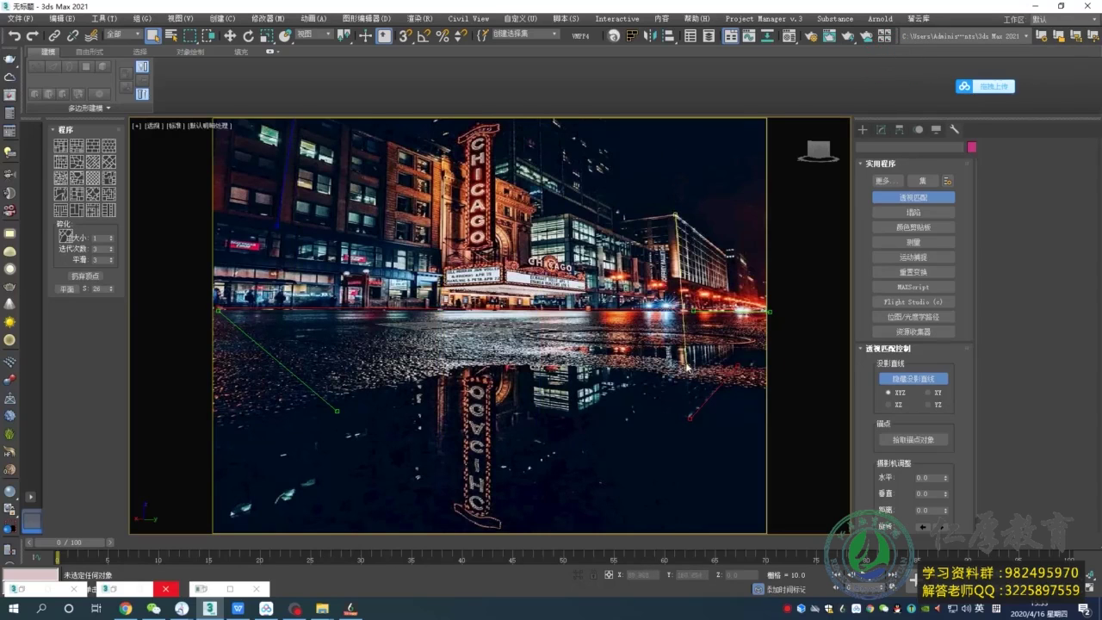
pyautogui.moveTo(290, 145); pyautogui.dragTo(280, 150)
pyautogui.moveTo(291, 222); pyautogui.dragTo(293, 222)
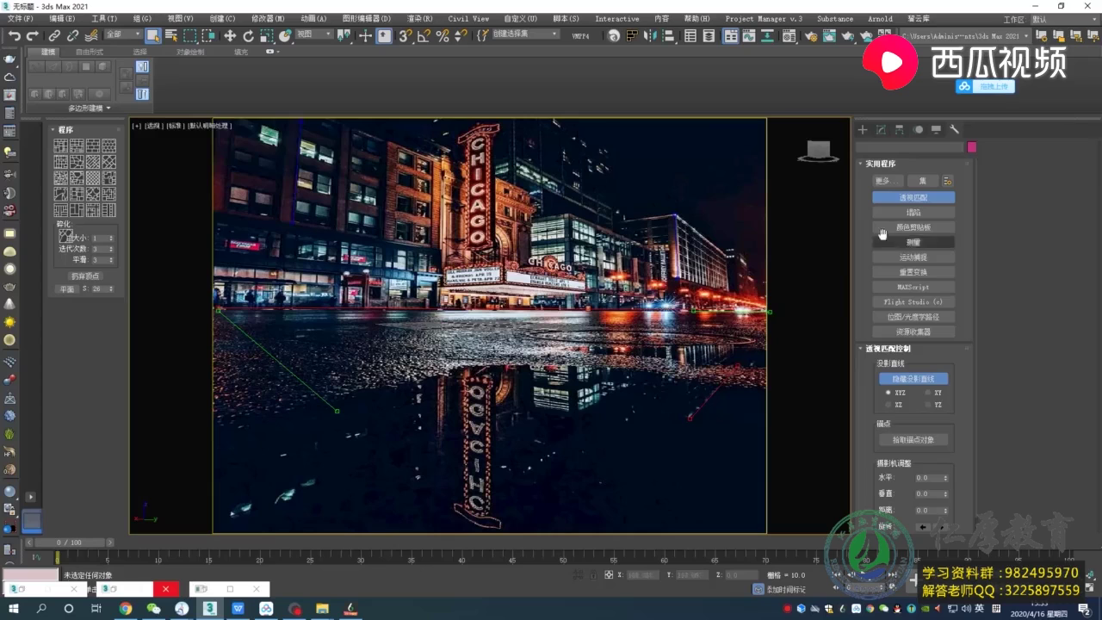
# Create a physical camera from the matched perspective view and activate the Move tool.
pyautogui.hotkey('ctrl', 'c')
pyautogui.click(862, 129)
pyautogui.press('w')
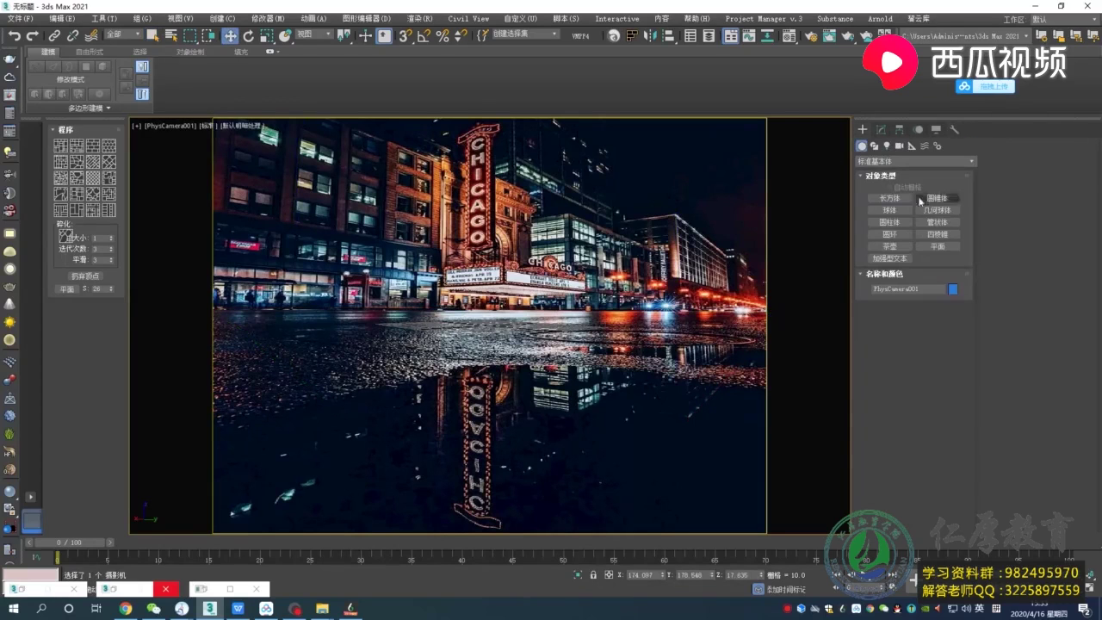
# Bring the sports car model from the asset library into the camera view of the scene.
pyautogui.click(350, 609)
pyautogui.moveTo(999, 323); pyautogui.dragTo(447, 353)
pyautogui.click(507, 373)
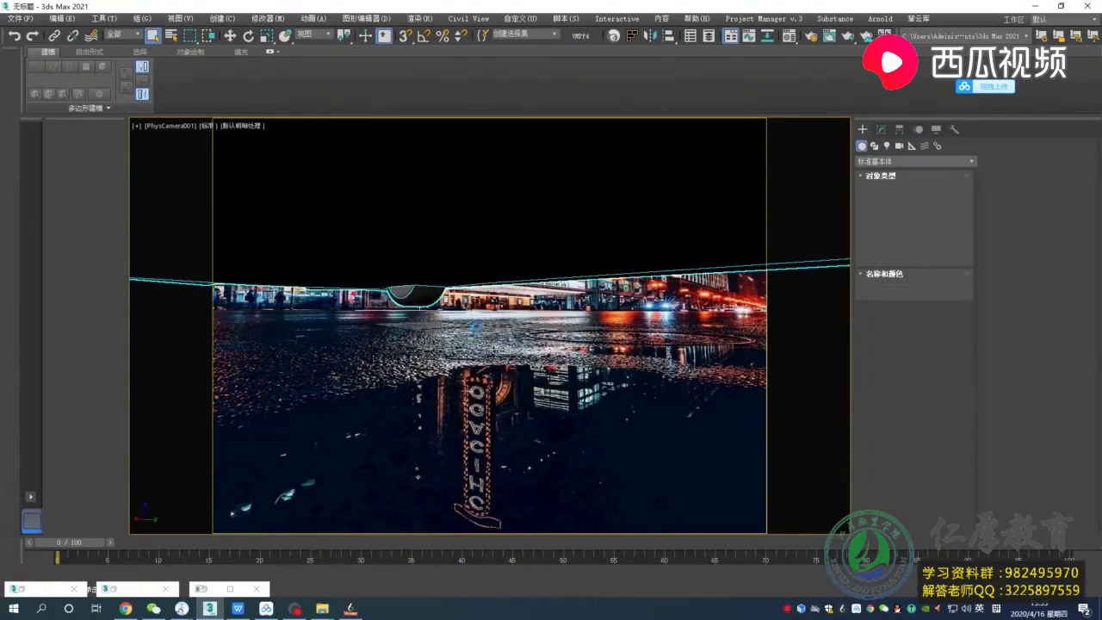
pyautogui.press('w')
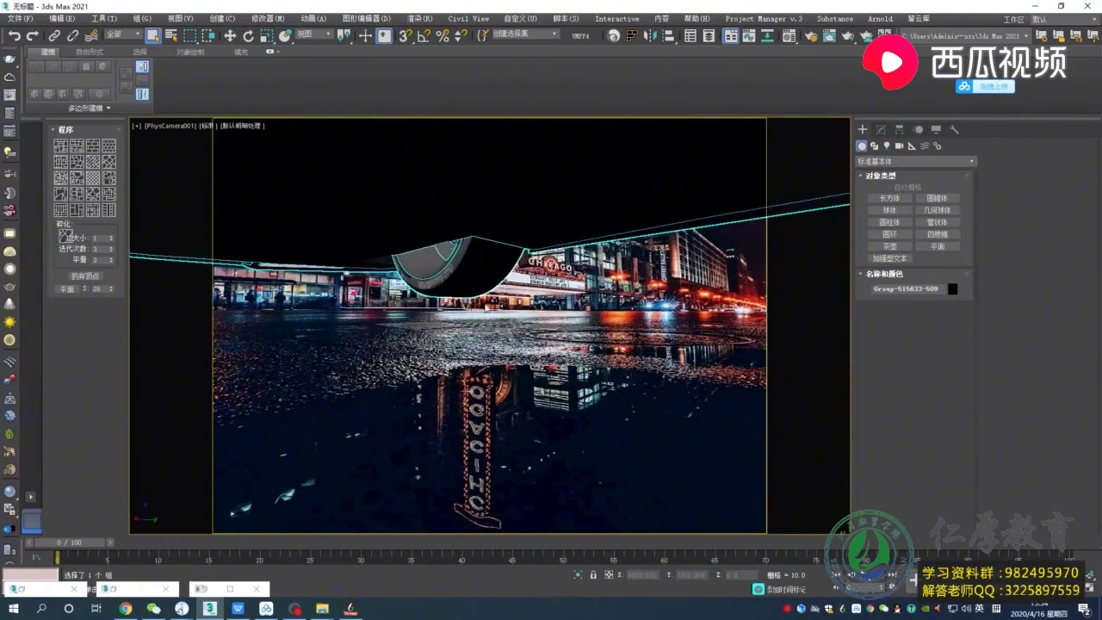
# Rotate and move the car in the top view so the camera sees its front, and lower it onto the street surface.
pyautogui.press('t')
pyautogui.moveTo(500, 330); pyautogui.dragTo(503, 472)
pyautogui.scroll(2, 435, 404)
pyautogui.press('e')
pyautogui.hotkey('ctrl', 'z')
pyautogui.moveTo(436, 371); pyautogui.dragTo(546, 501)
pyautogui.press('w')
pyautogui.moveTo(431, 395); pyautogui.dragTo(286, 423)
pyautogui.press('c')
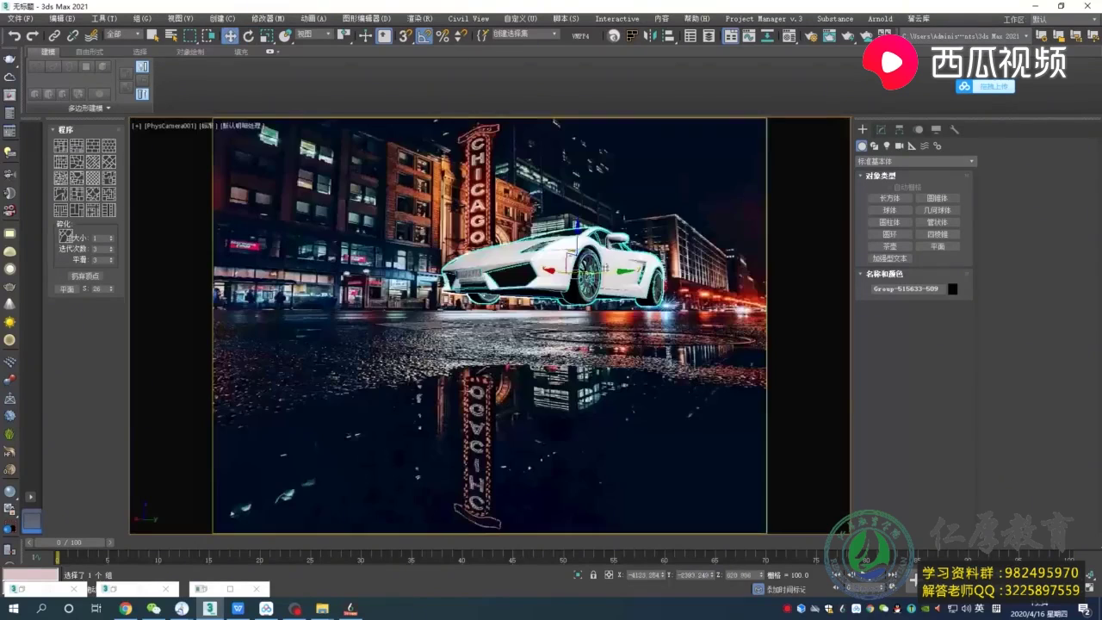
pyautogui.moveTo(576, 236); pyautogui.dragTo(563, 282)
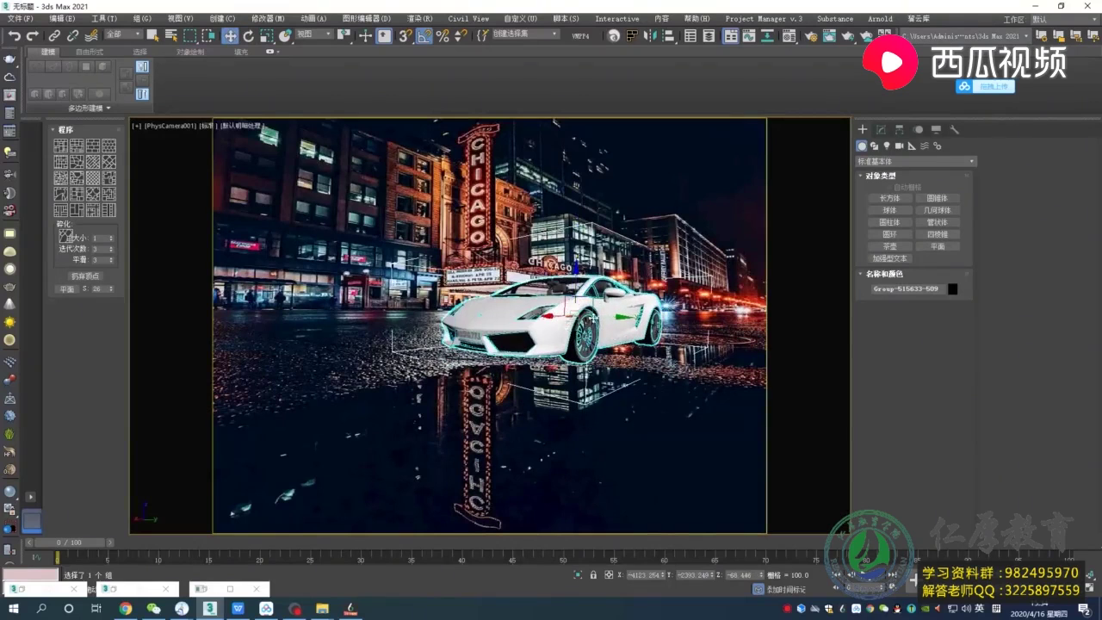
# Move the car's pivot, with snapping on, to the bottom of the tyres in the front view, then return to the camera view.
pyautogui.press('f')
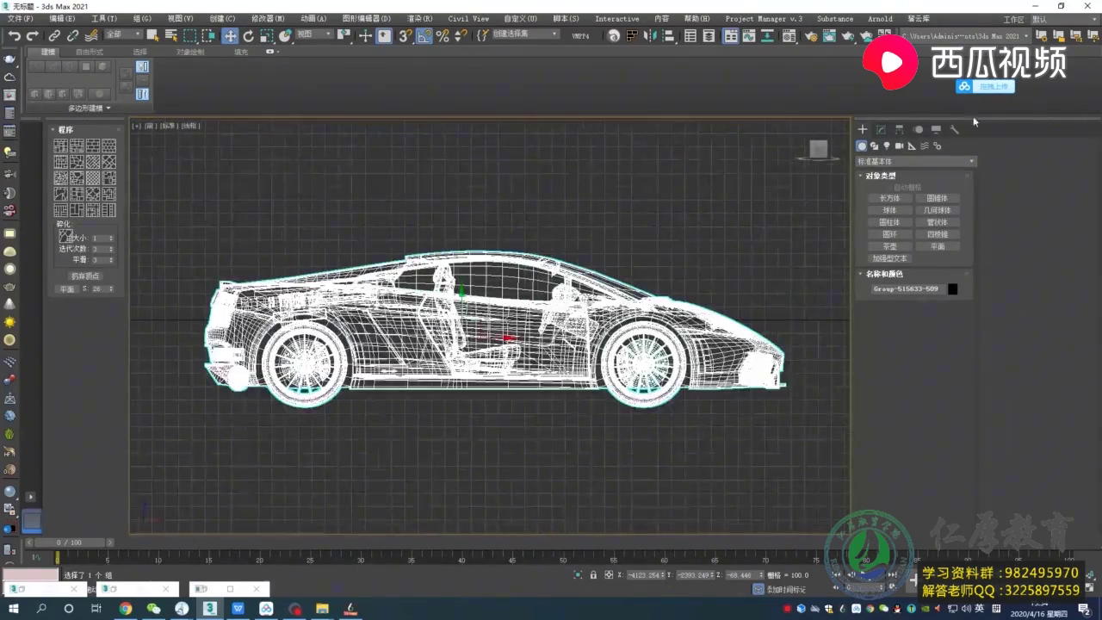
pyautogui.click(899, 129)
pyautogui.moveTo(501, 294); pyautogui.dragTo(303, 411)
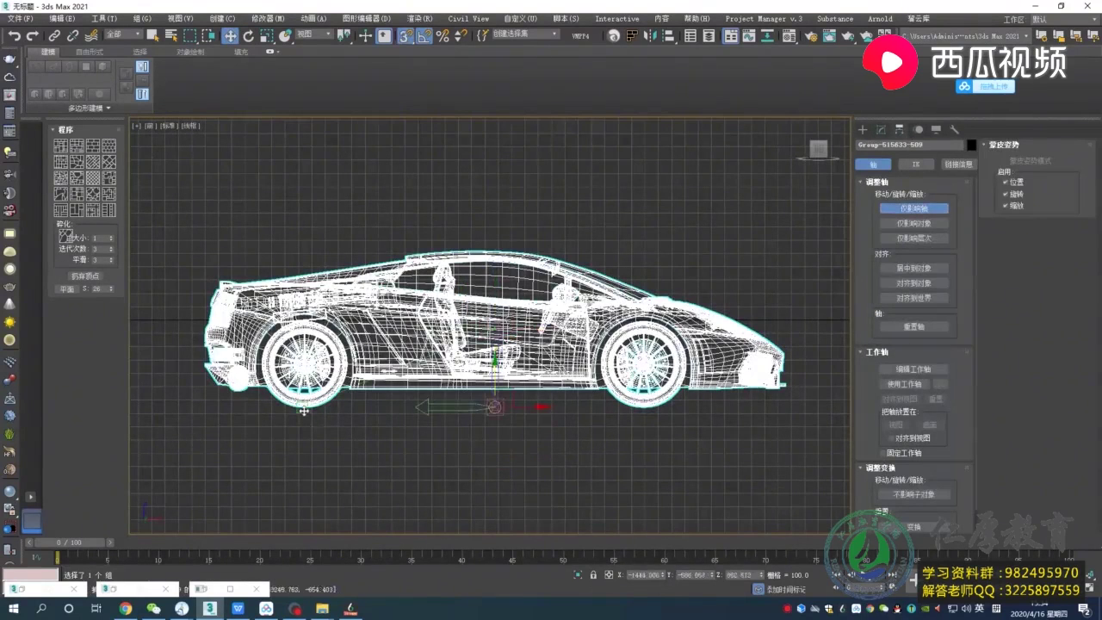
pyautogui.click(862, 129)
pyautogui.press('s')
pyautogui.press('c')
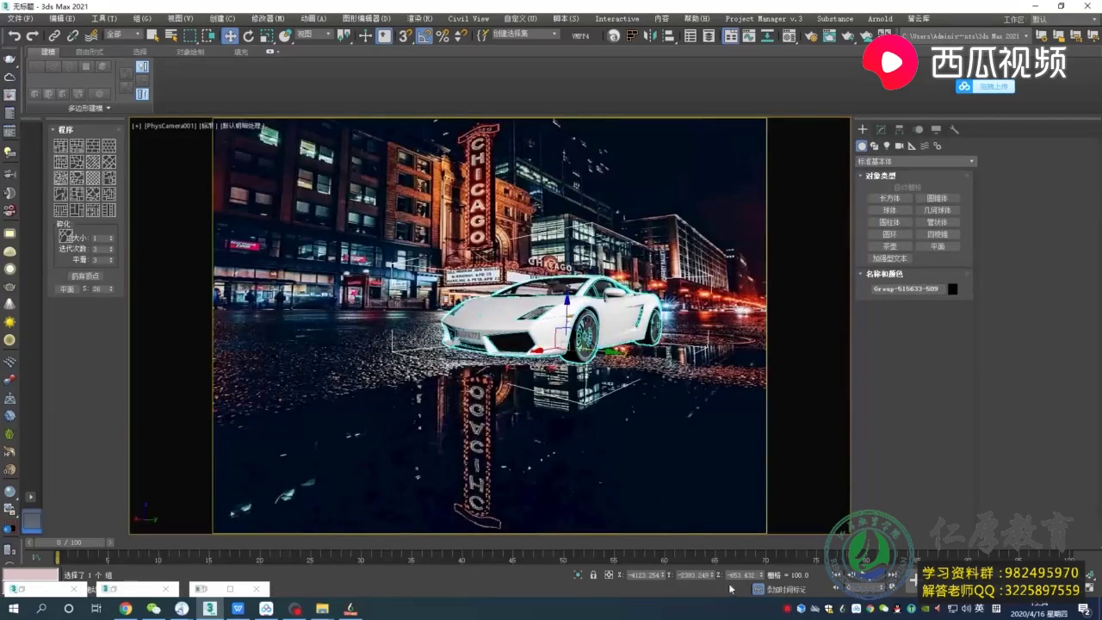
# Move the car to the photo's left half on the wet street and set its object colour to white.
pyautogui.moveTo(604, 308); pyautogui.dragTo(435, 316)
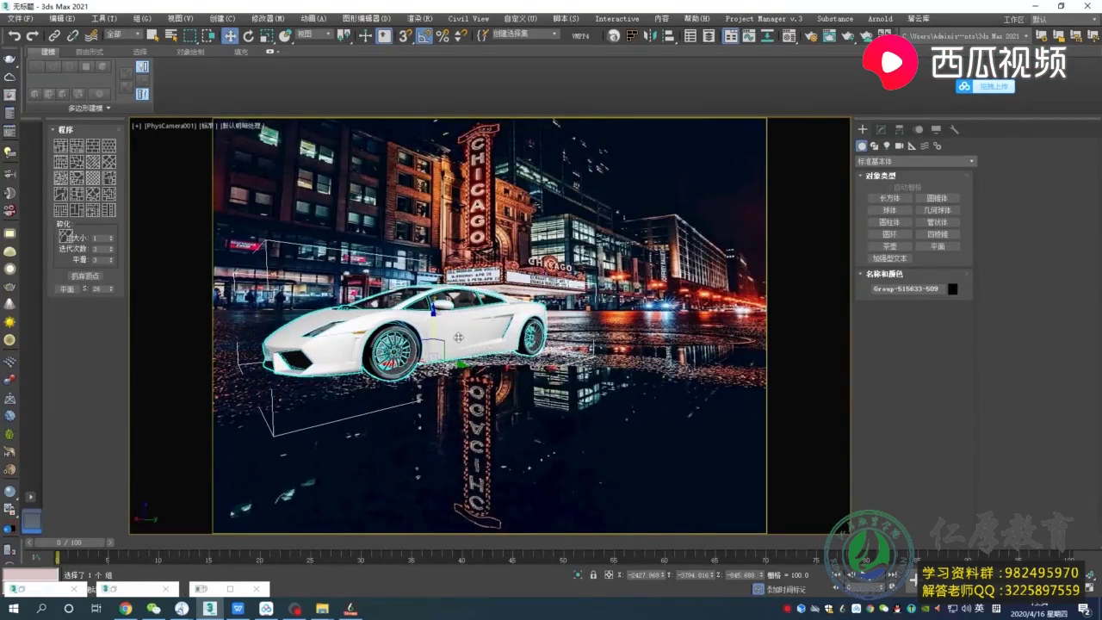
pyautogui.click(559, 286)
pyautogui.click(497, 301)
pyautogui.click(881, 130)
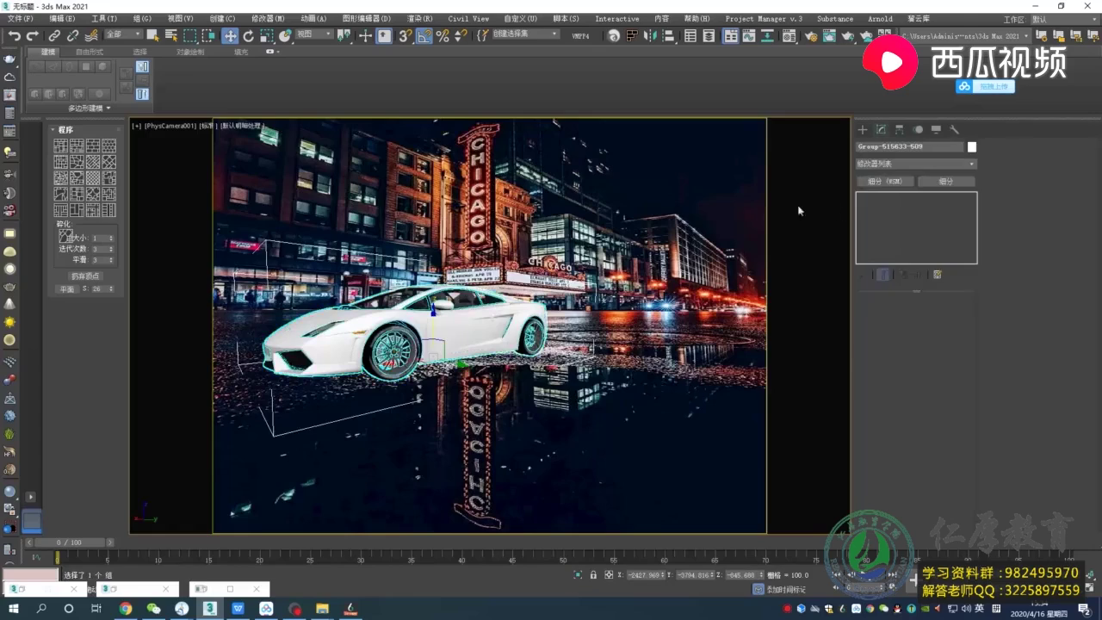
# Start light creation in the top view and accept the suggested physical camera exposure control.
pyautogui.press('t')
pyautogui.click(863, 130)
pyautogui.click(887, 146)
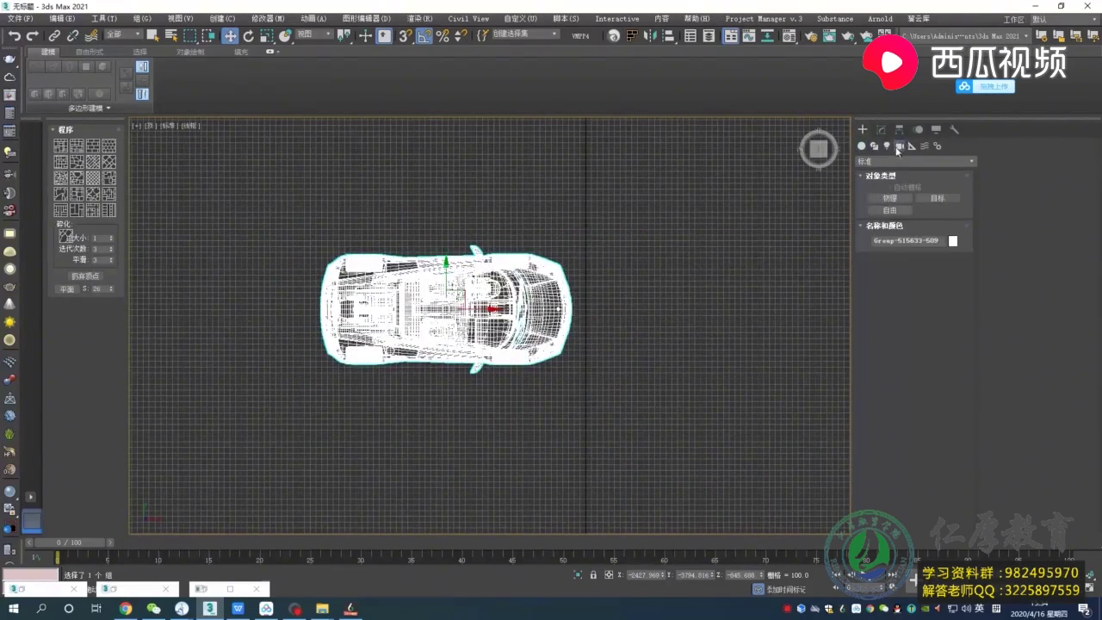
pyautogui.click(903, 200)
pyautogui.moveTo(566, 255); pyautogui.dragTo(615, 256)
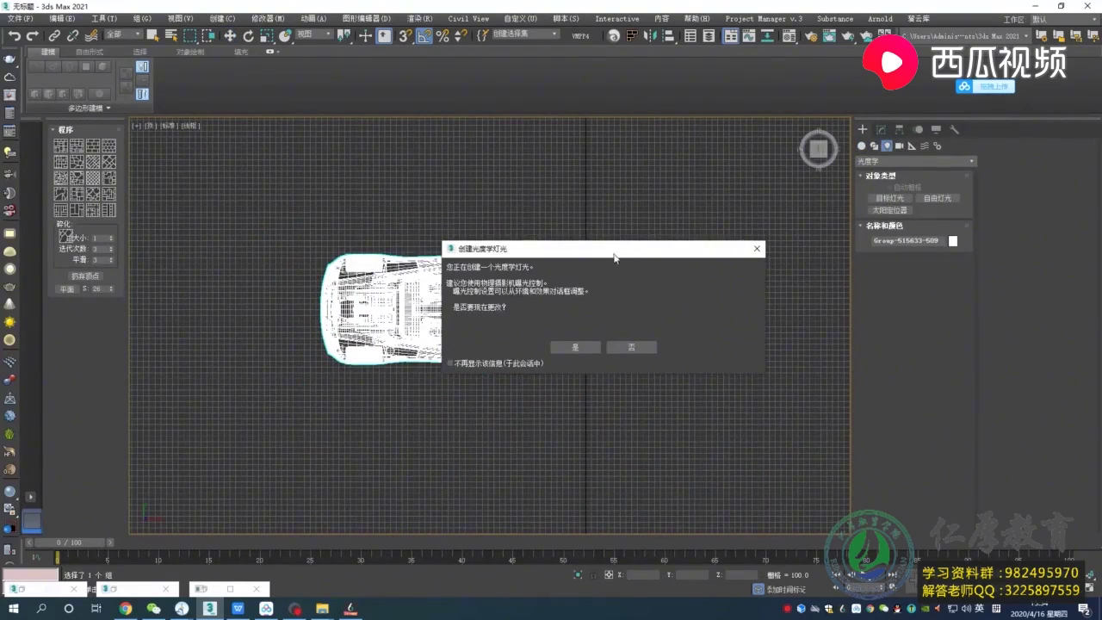
pyautogui.click(581, 345)
# Draw a V-Ray plane light about 9510 by 4847 over the car and raise it to a height of about 5000.
pyautogui.scroll(3, 607, 331)
pyautogui.click(912, 161)
pyautogui.click(897, 183)
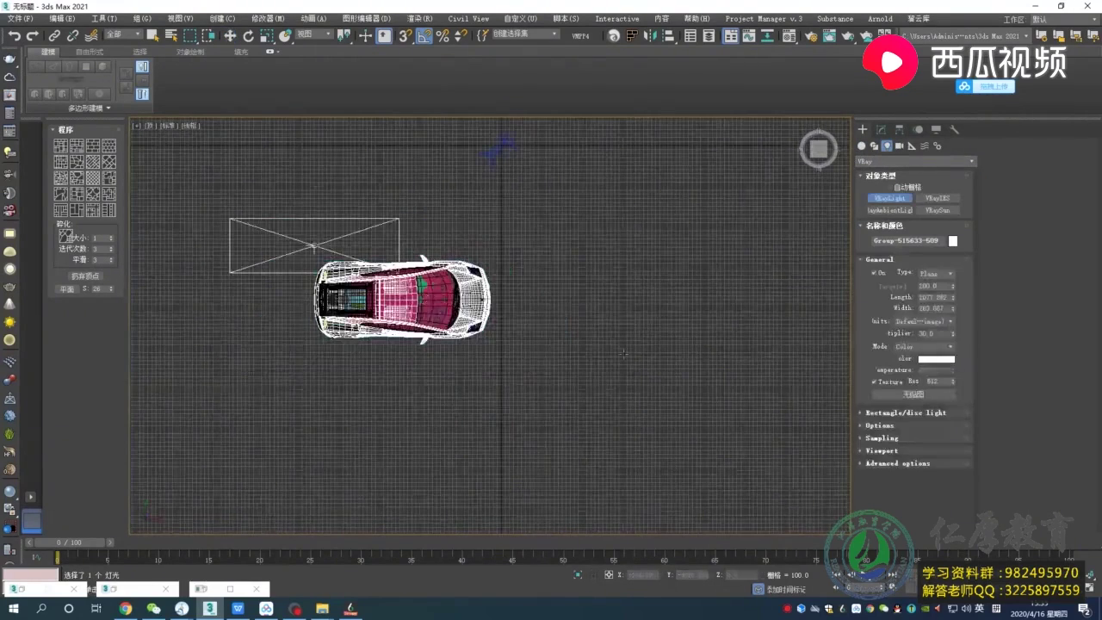
pyautogui.moveTo(382, 270); pyautogui.dragTo(750, 406)
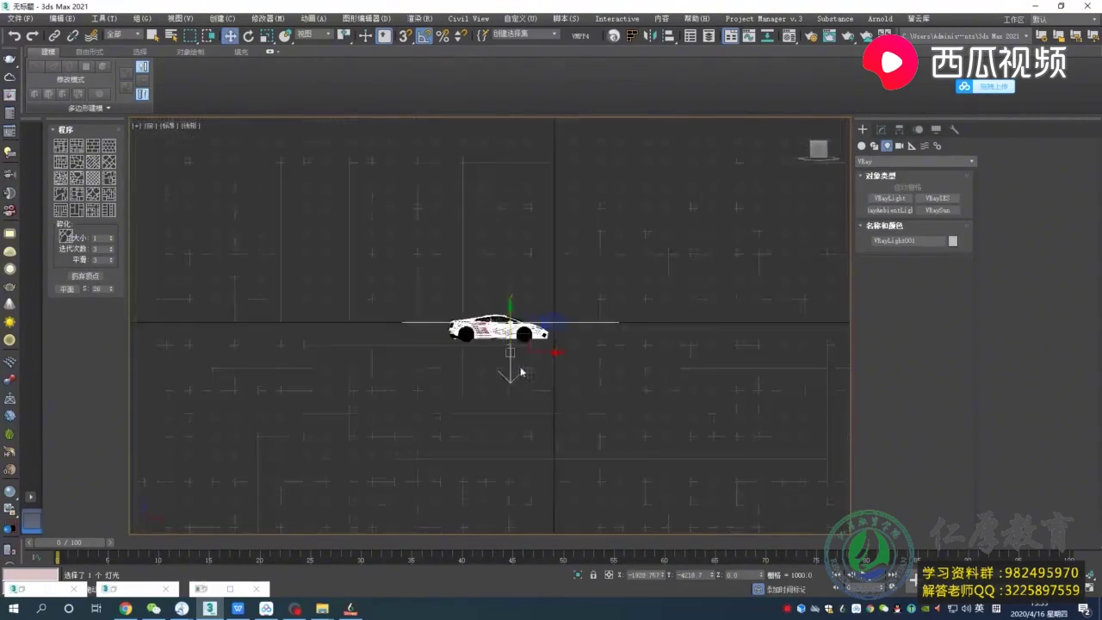
pyautogui.moveTo(511, 306); pyautogui.dragTo(511, 160)
pyautogui.keyDown('alt'); pyautogui.moveTo(517, 189); pyautogui.dragTo(516, 236, button='middle'); pyautogui.keyUp('alt')
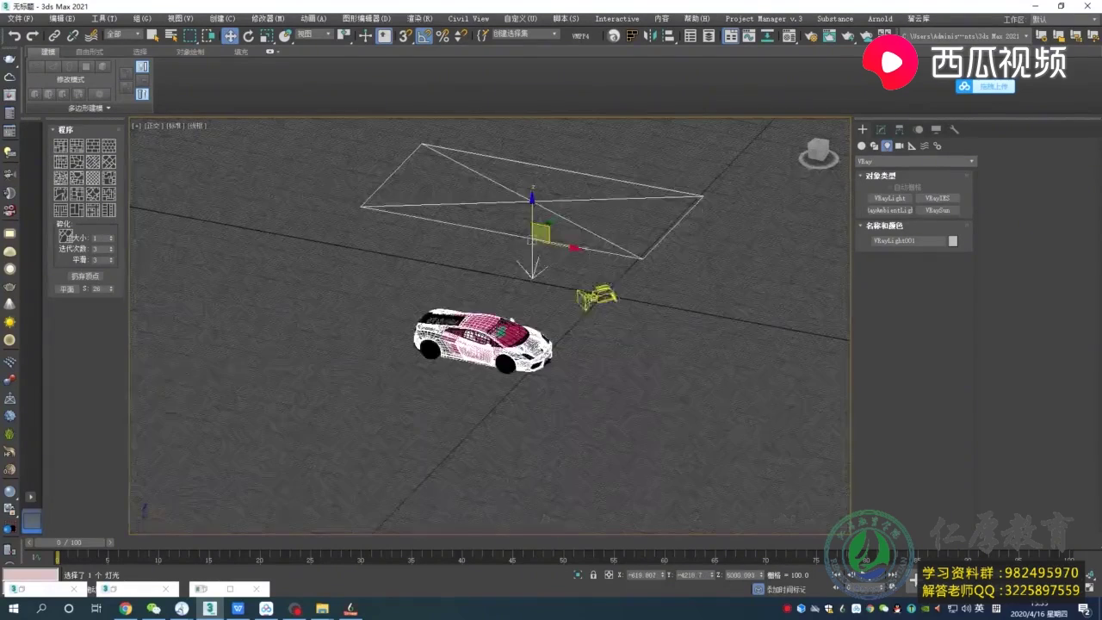
# Make the plane light invisible and set its colour to a dark blue sampled from the night photo.
pyautogui.click(881, 129)
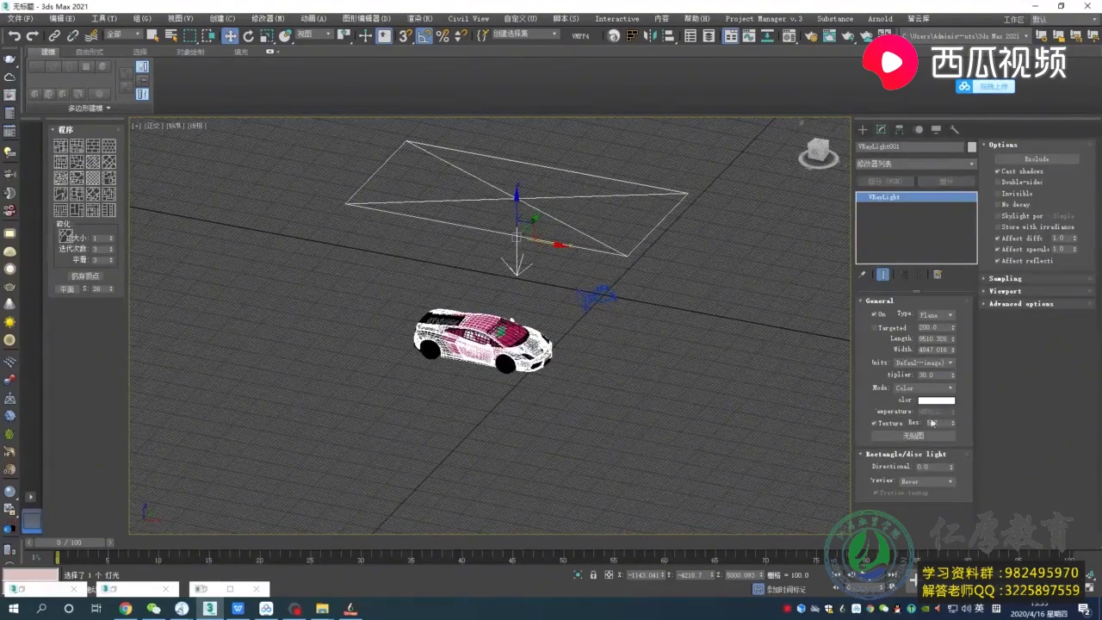
pyautogui.click(936, 400)
pyautogui.click(596, 297)
pyautogui.press('c')
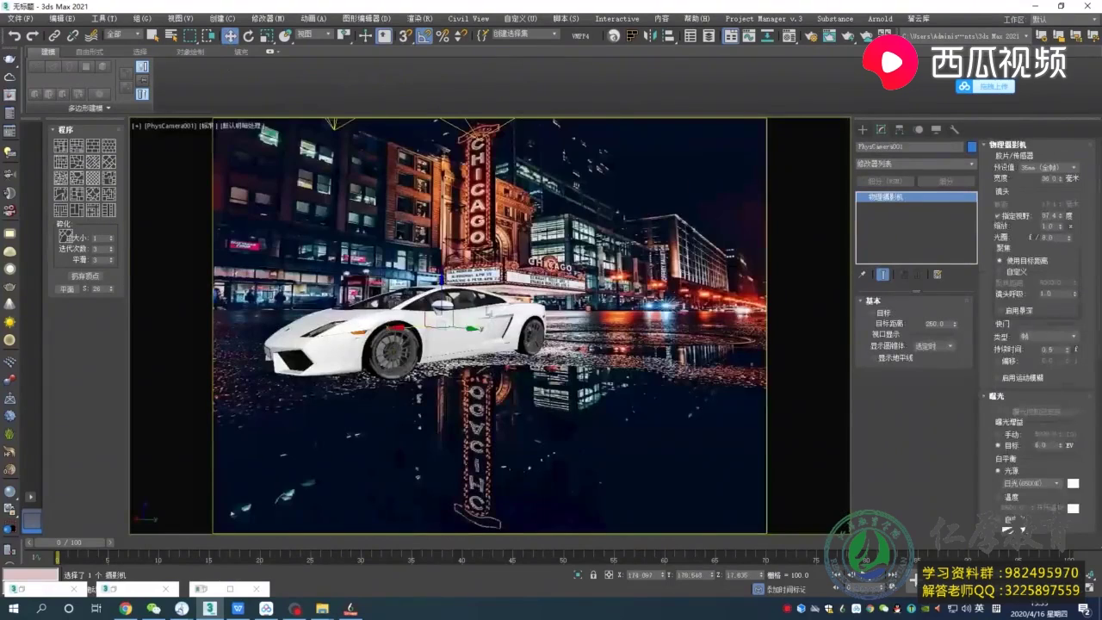
pyautogui.click(504, 123)
pyautogui.click(943, 400)
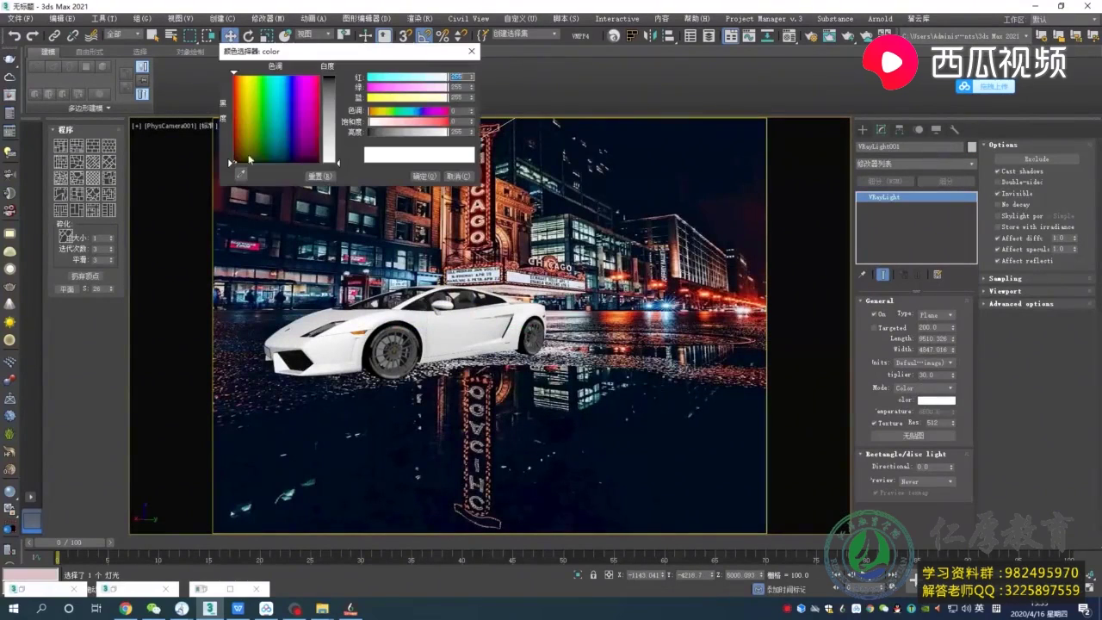
pyautogui.moveTo(239, 176); pyautogui.dragTo(422, 180)
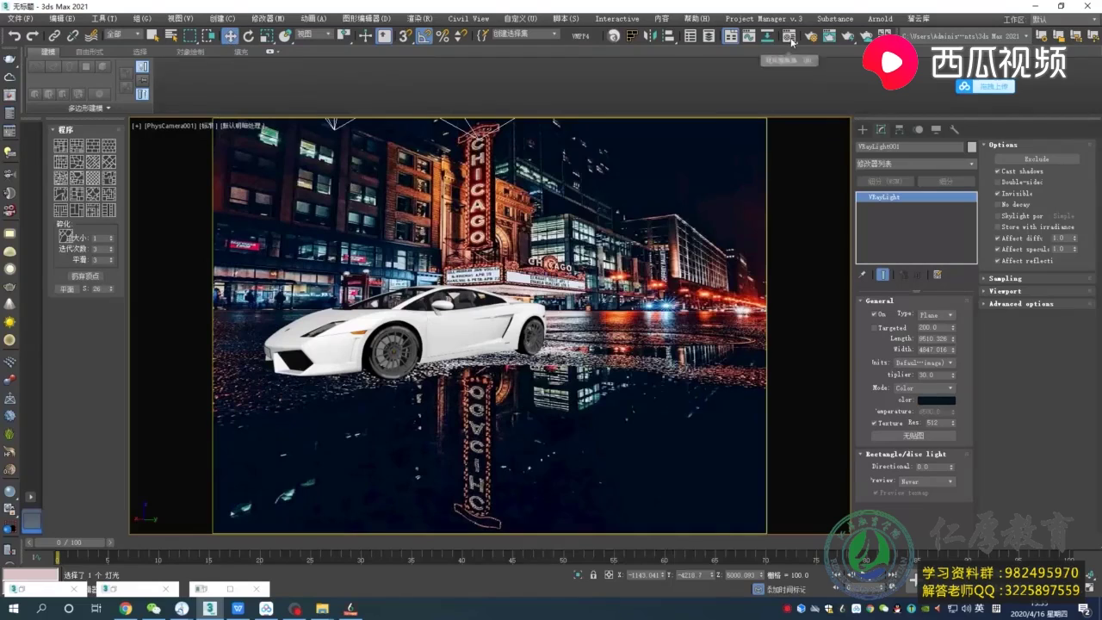
# Open the material editor and start an interactive V-Ray render, arranging both windows over the viewport.
pyautogui.click(792, 40)
pyautogui.moveTo(577, 126); pyautogui.dragTo(787, 125)
pyautogui.click(10, 96)
pyautogui.moveTo(516, 164); pyautogui.dragTo(268, 156)
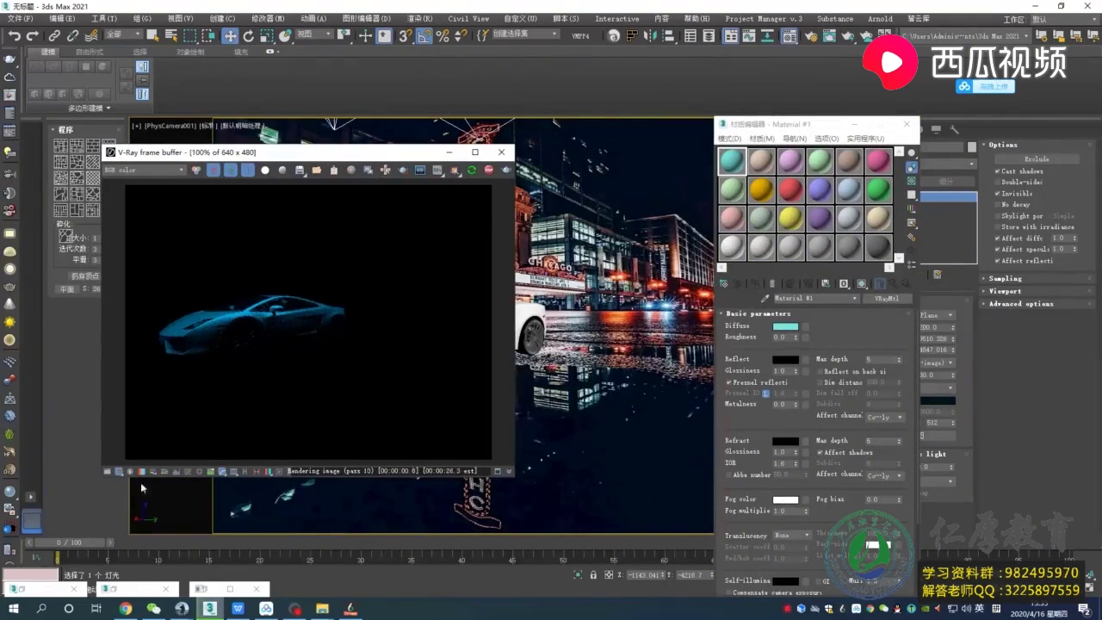
# Enable the background image in the V-Ray frame buffer's corrections and load the Chicago night street photo.
pyautogui.click(108, 471)
pyautogui.moveTo(521, 156); pyautogui.dragTo(471, 163)
pyautogui.click(476, 279)
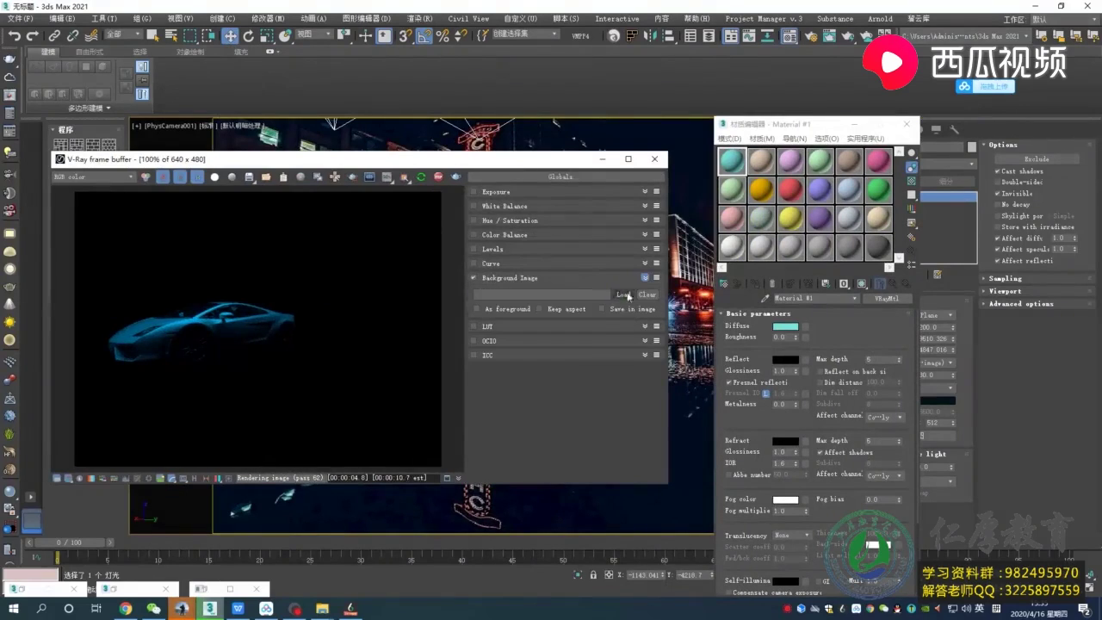
pyautogui.click(623, 295)
pyautogui.click(308, 276)
pyautogui.doubleClick(270, 278)
# Place a V-Ray dome light on the ground beside the car, moving the render and material windows out of the way.
pyautogui.moveTo(522, 162); pyautogui.dragTo(460, 407)
pyautogui.click(9, 252)
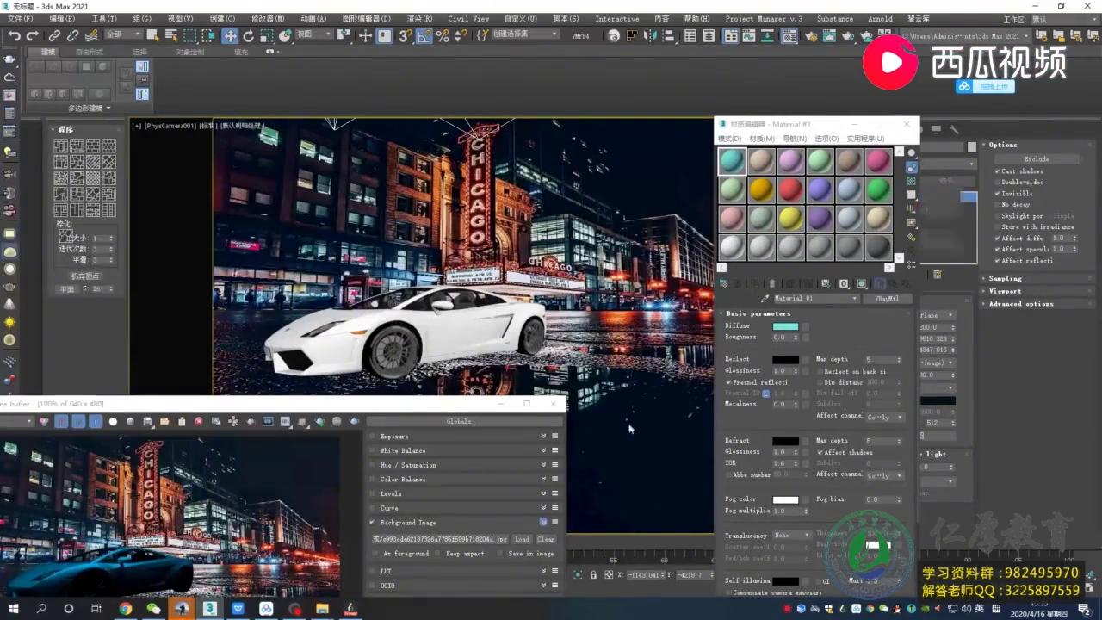
pyautogui.click(602, 420)
pyautogui.moveTo(839, 124); pyautogui.dragTo(762, 132)
pyautogui.click(985, 417)
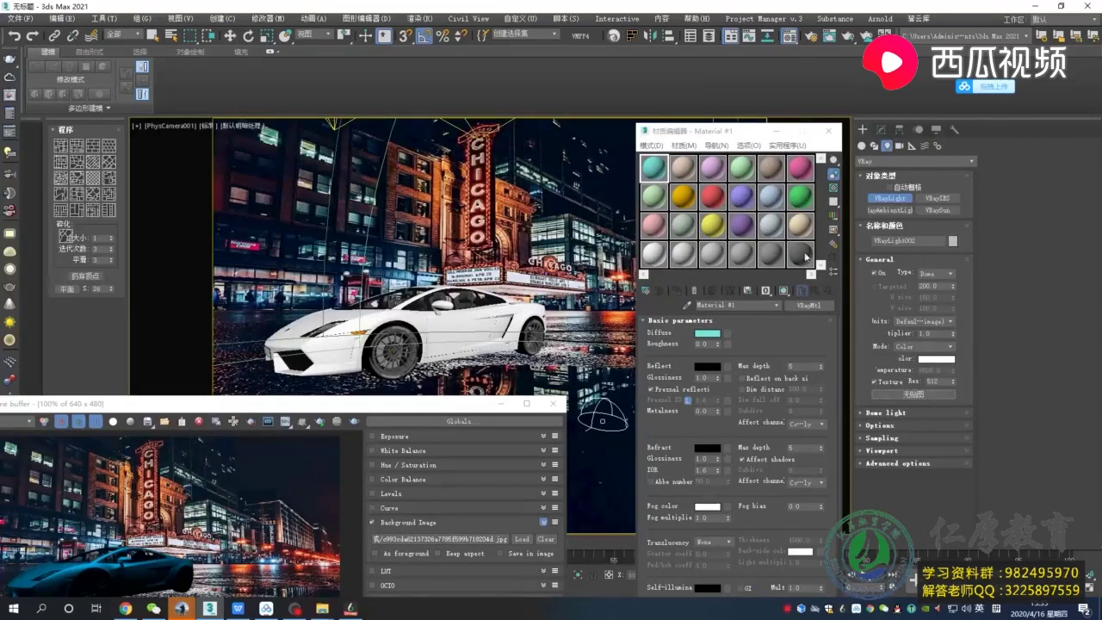
# Assign an HDRI Environment map with shanghai_bund_2k as the dome light's texture and copy it to the last material slot.
pyautogui.click(912, 395)
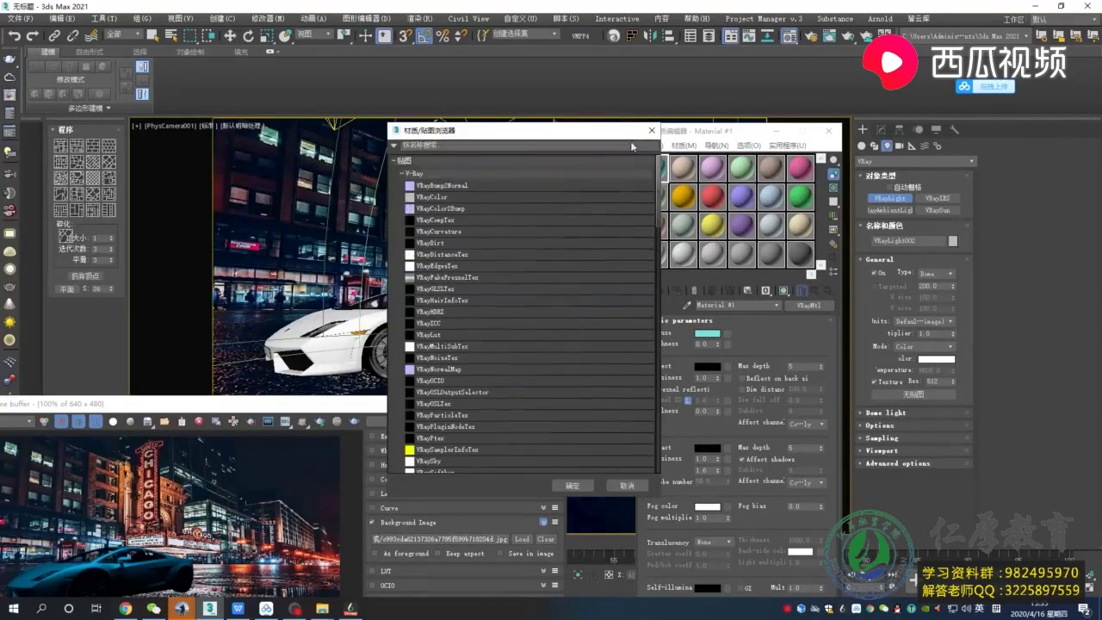
pyautogui.click(401, 174)
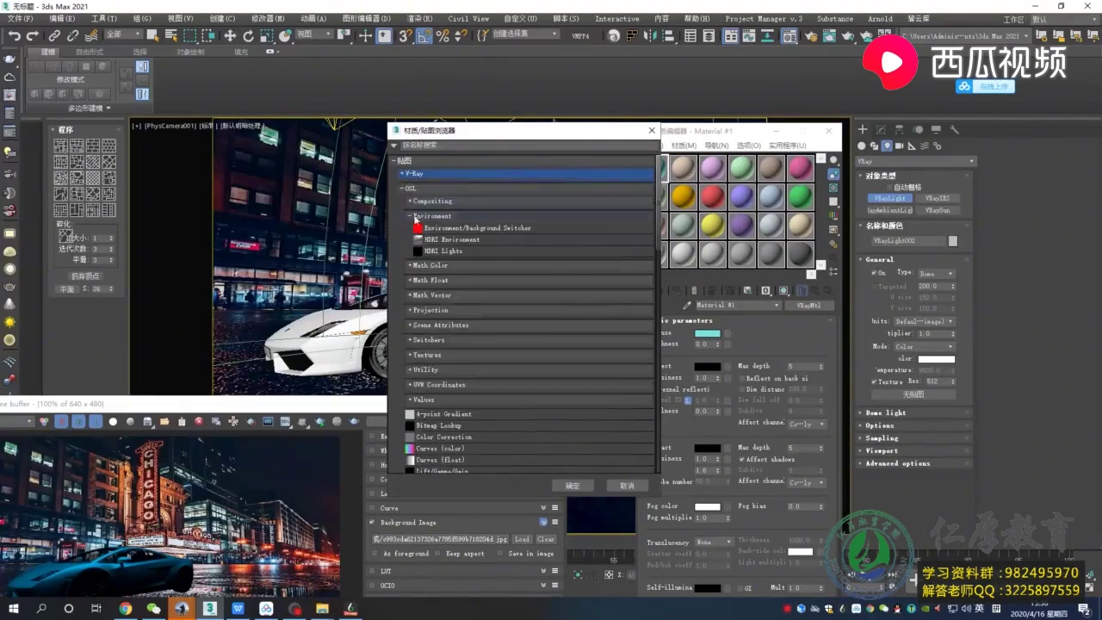
pyautogui.doubleClick(456, 244)
pyautogui.click(362, 208)
pyautogui.doubleClick(155, 185)
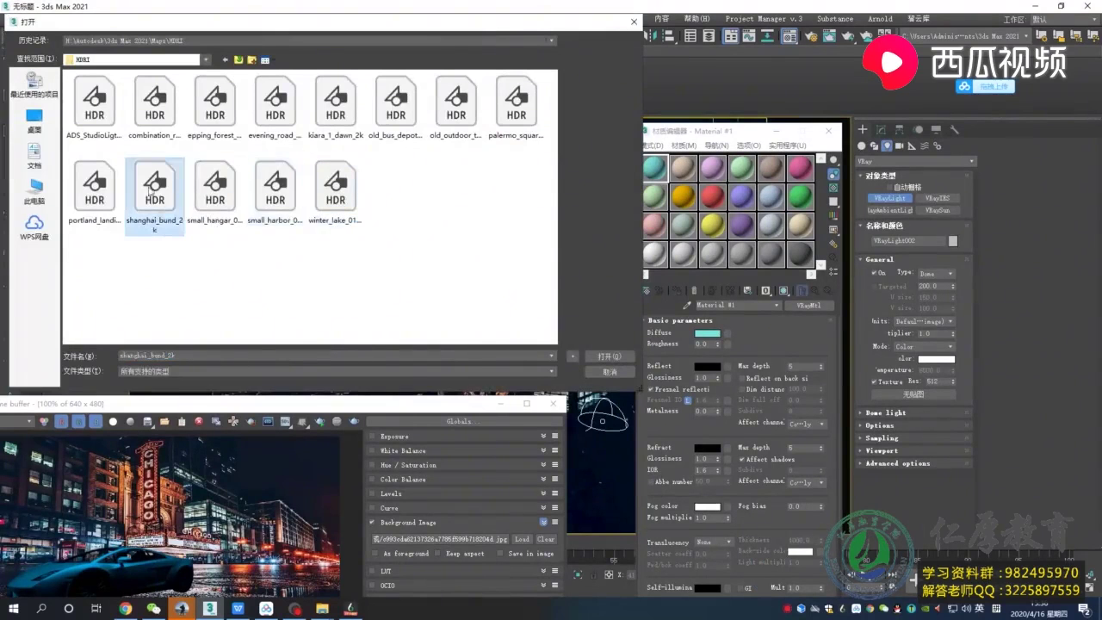
pyautogui.moveTo(914, 394); pyautogui.dragTo(801, 254)
pyautogui.click(714, 405)
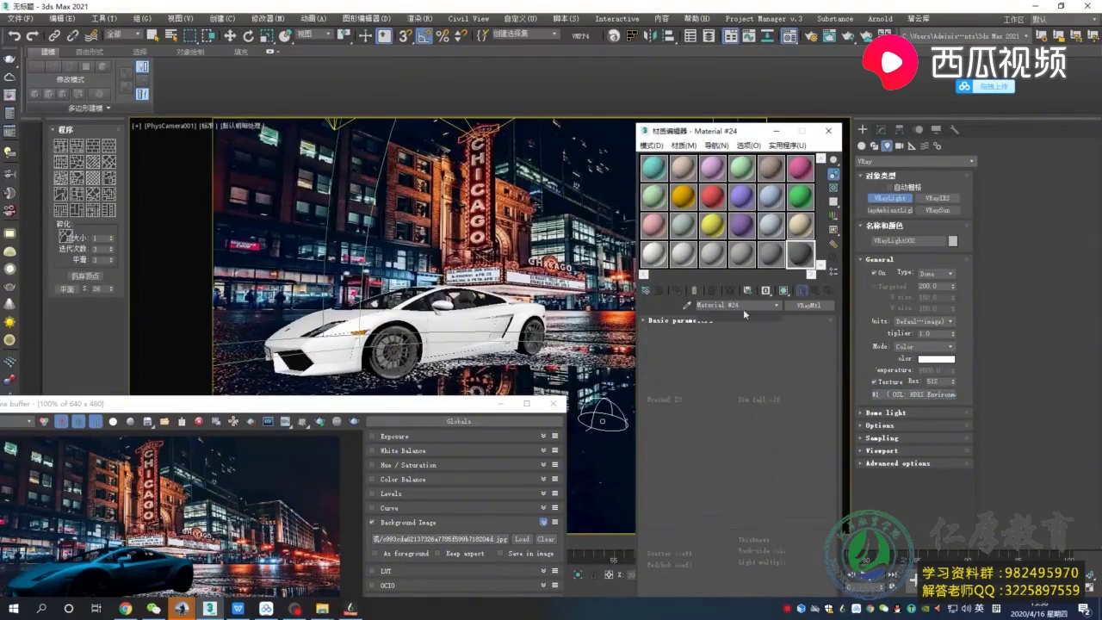
# Set the dome light to spherical, lower the HDRI map's exposure to -1.261 and finish light creation.
pyautogui.click(885, 412)
pyautogui.click(1003, 144)
pyautogui.moveTo(421, 333); pyautogui.dragTo(494, 233)
pyautogui.moveTo(731, 500); pyautogui.dragTo(719, 572)
pyautogui.moveTo(488, 226); pyautogui.dragTo(265, 313)
pyautogui.rightClick(592, 242)
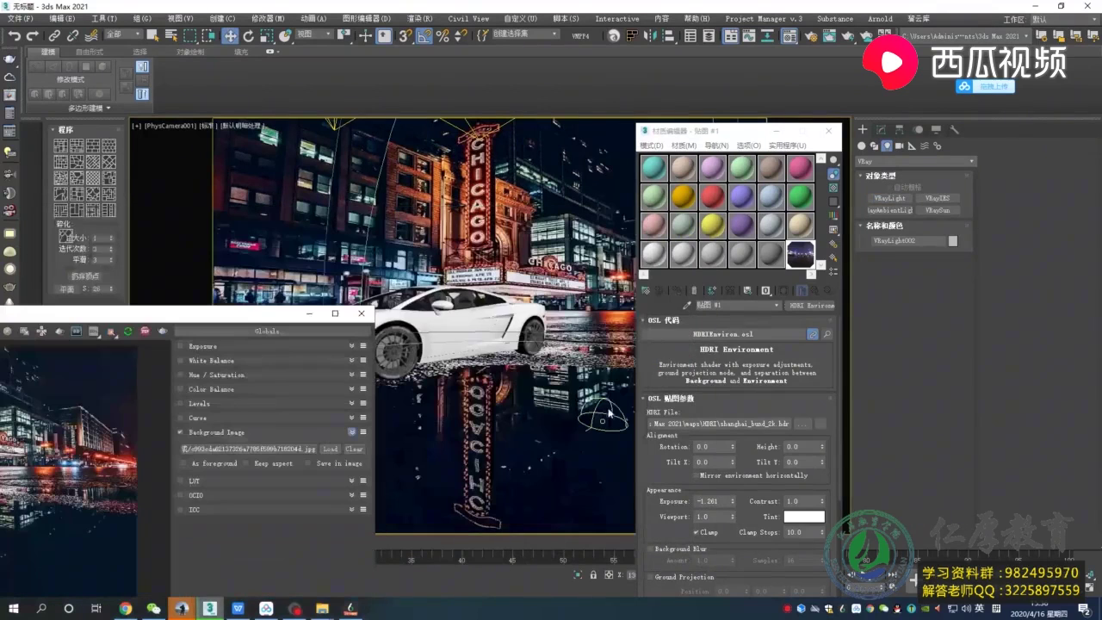
# Show the dome light's parameters and change the exposure control type in the rendering environment settings.
pyautogui.click(882, 130)
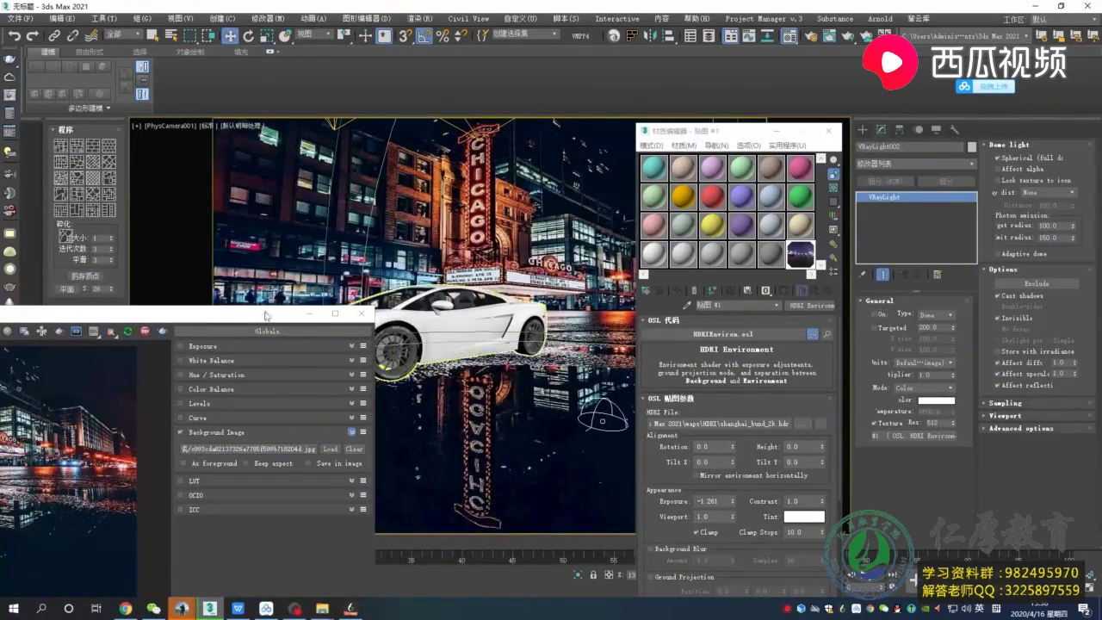
pyautogui.moveTo(263, 315); pyautogui.dragTo(520, 233)
pyautogui.click(421, 20)
pyautogui.click(477, 168)
pyautogui.click(737, 252)
pyautogui.click(730, 264)
pyautogui.click(838, 107)
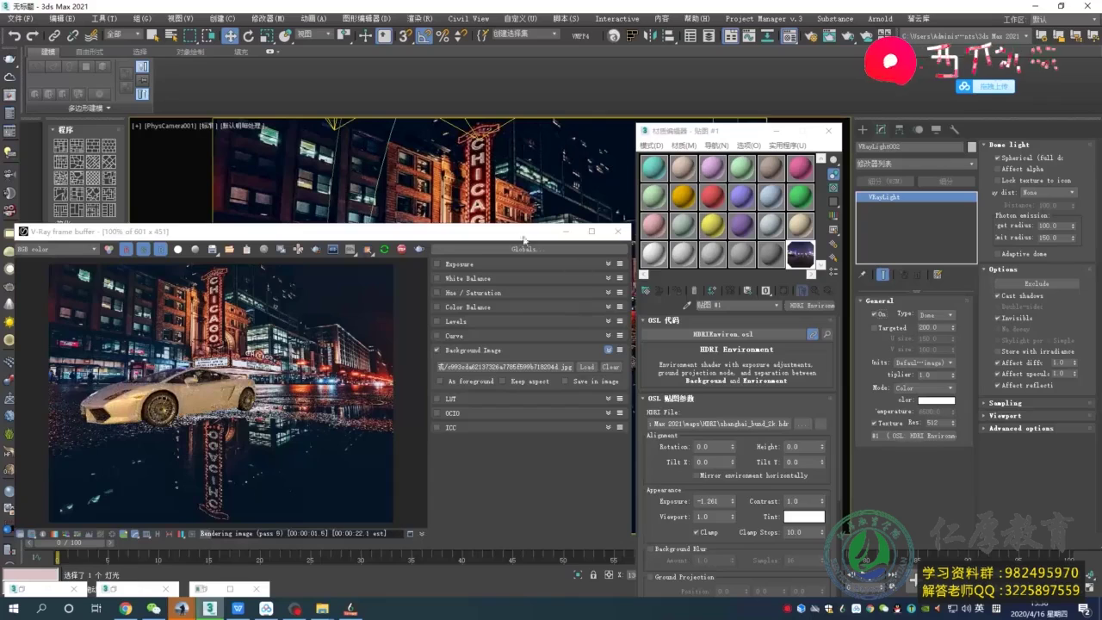
# Set the HDRI map's rotation to 31.0 and its exposure to -2.414 while keeping the interactive render in view.
pyautogui.moveTo(523, 233); pyautogui.dragTo(551, 224)
pyautogui.moveTo(769, 437); pyautogui.dragTo(733, 406)
pyautogui.moveTo(732, 474); pyautogui.dragTo(723, 530)
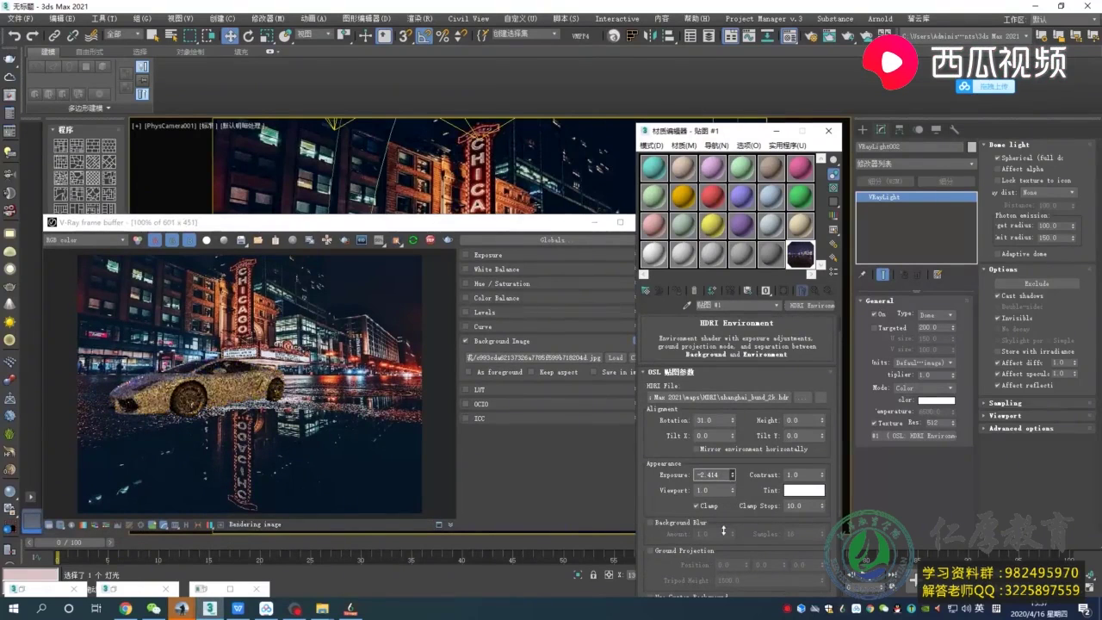
# Stop the interactive render and wrap Material #16 in a VRayMtlWrapper that keeps the old material and acts as a matte surface.
pyautogui.click(429, 241)
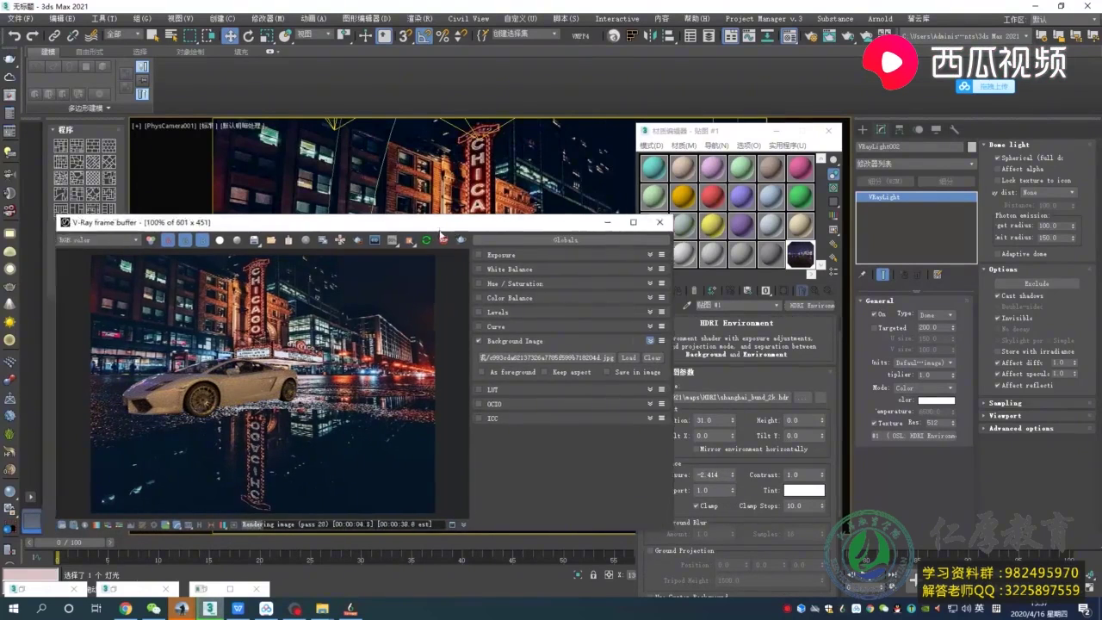
pyautogui.moveTo(519, 227); pyautogui.dragTo(574, 520)
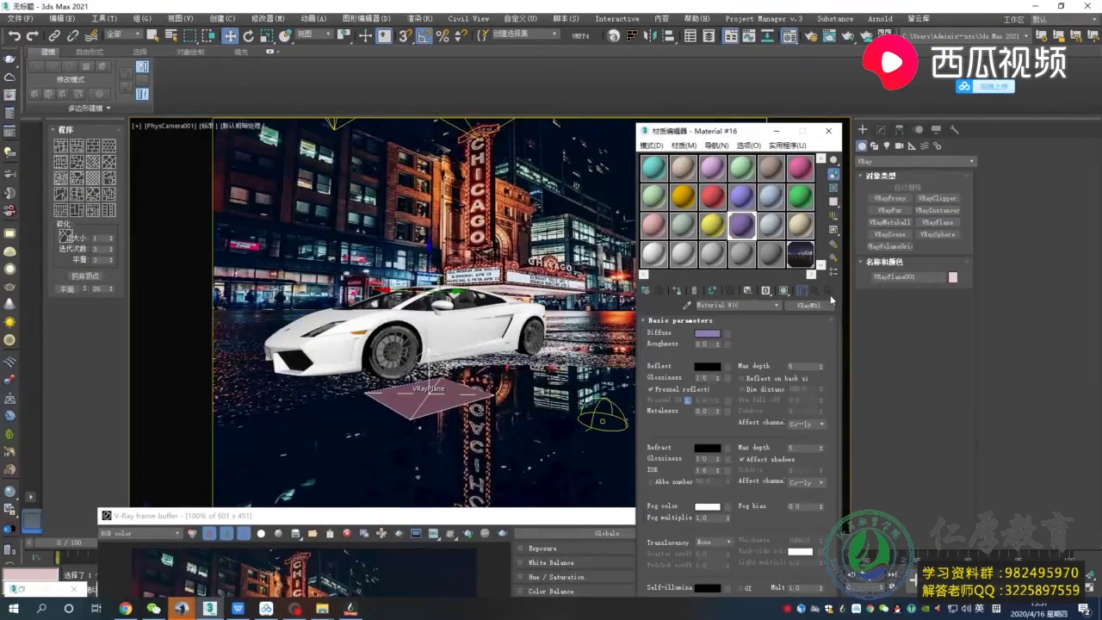
pyautogui.click(814, 304)
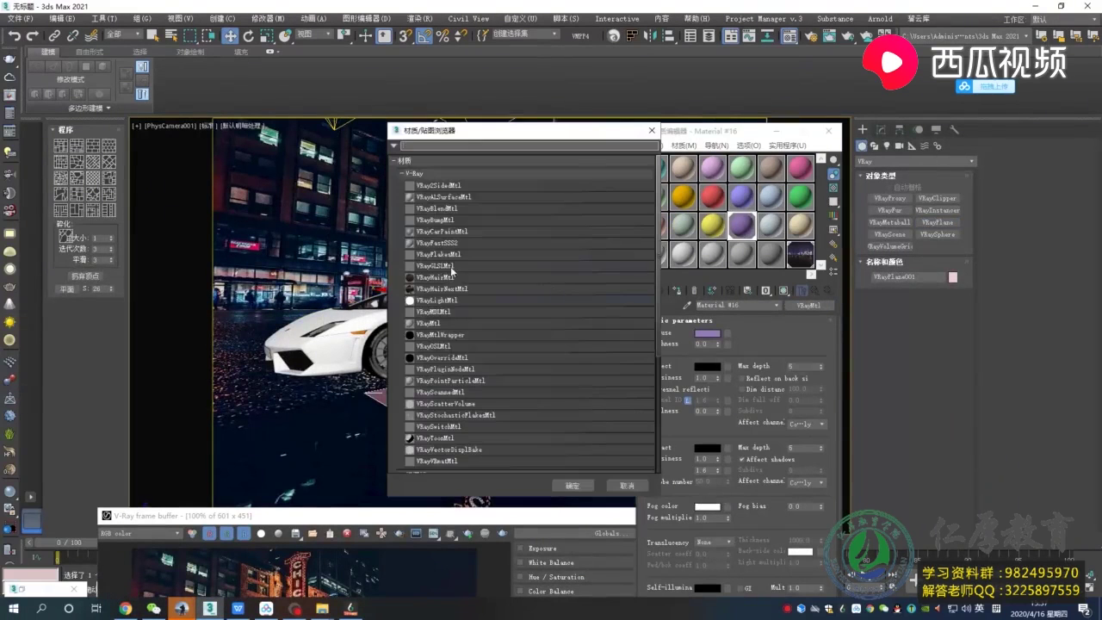
pyautogui.doubleClick(479, 335)
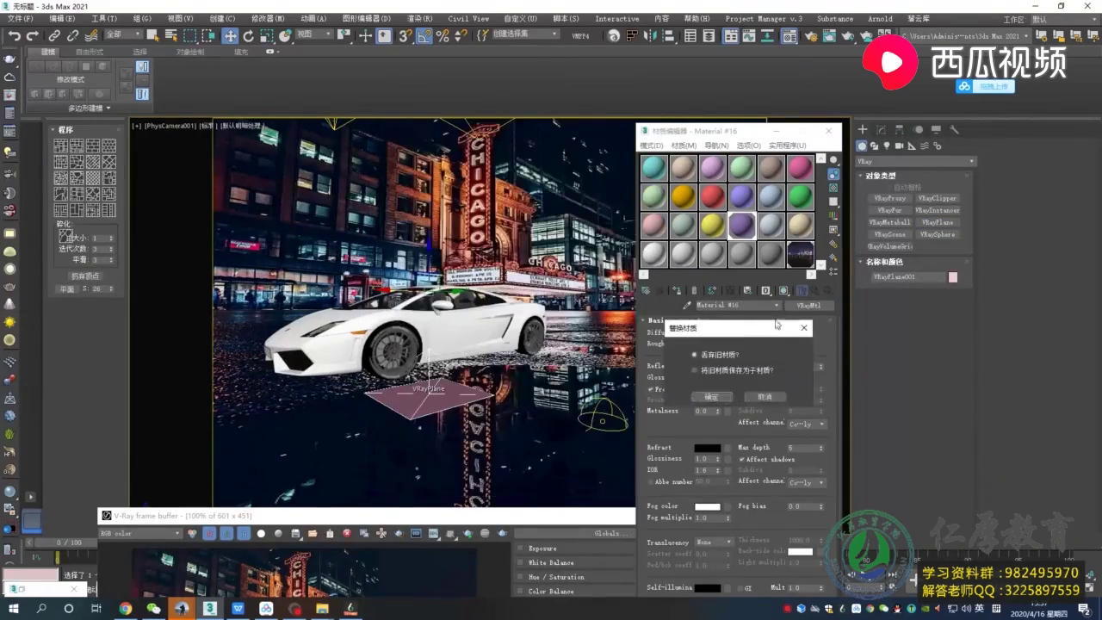
pyautogui.click(731, 370)
pyautogui.click(711, 397)
pyautogui.click(706, 386)
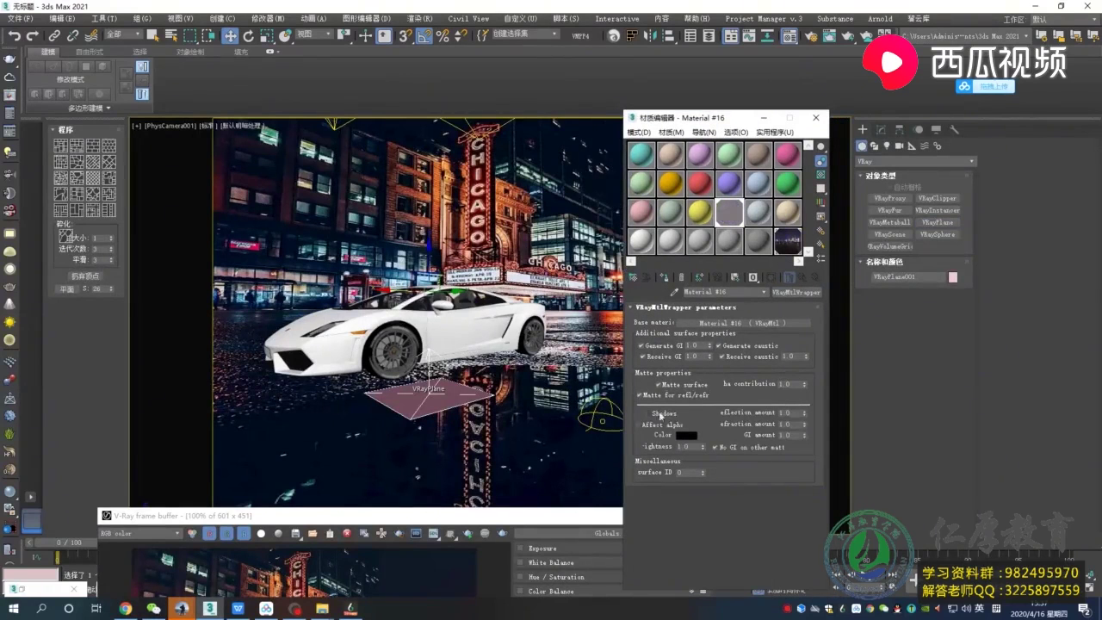
# Give the wrapper's base material a white reflection without Fresnel and sample the photo's dark puddle blue as its diffuse color.
pyautogui.click(742, 323)
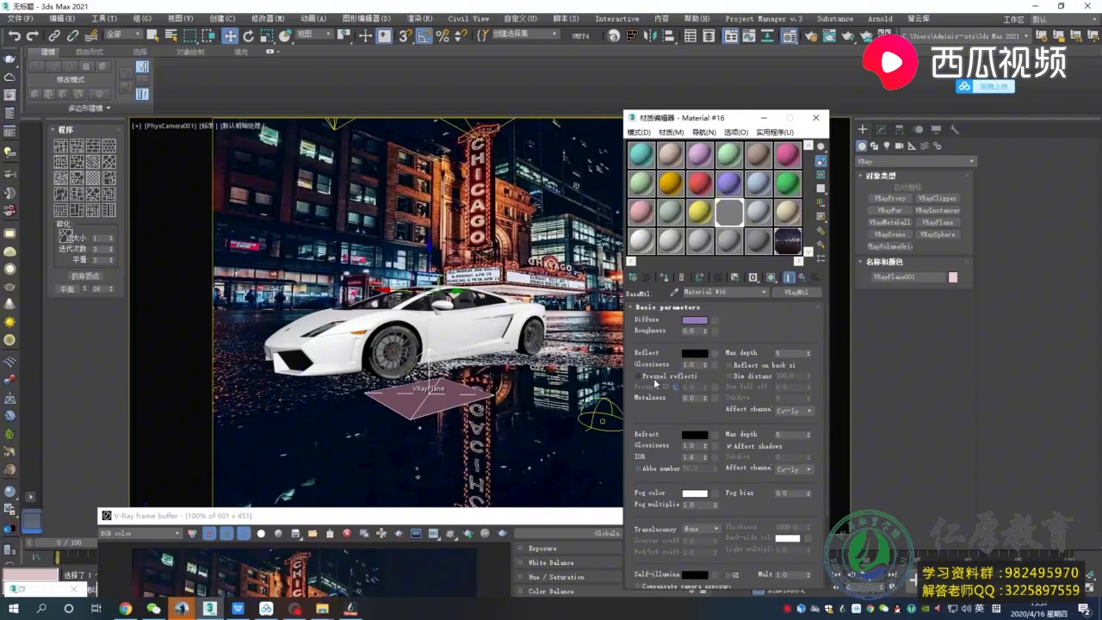
pyautogui.click(695, 353)
pyautogui.moveTo(328, 138); pyautogui.dragTo(330, 173)
pyautogui.click(424, 175)
pyautogui.click(694, 319)
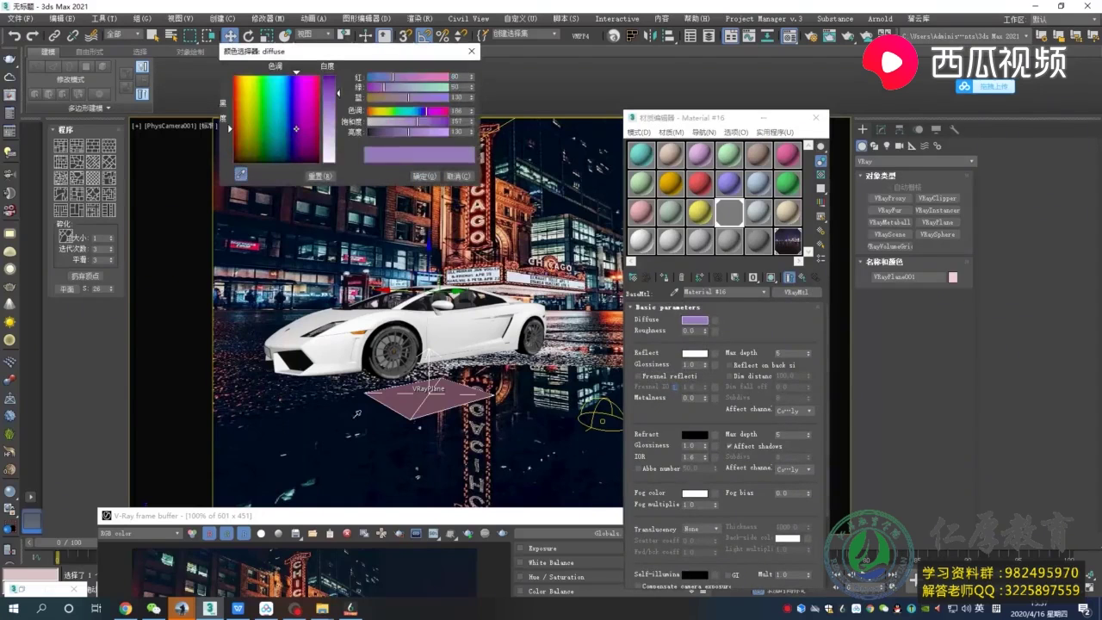
pyautogui.click(355, 413)
pyautogui.click(425, 176)
# Run a test render with the new plane and compare the plane's height with the car's wheels in the front view.
pyautogui.moveTo(512, 517); pyautogui.dragTo(507, 211)
pyautogui.click(478, 229)
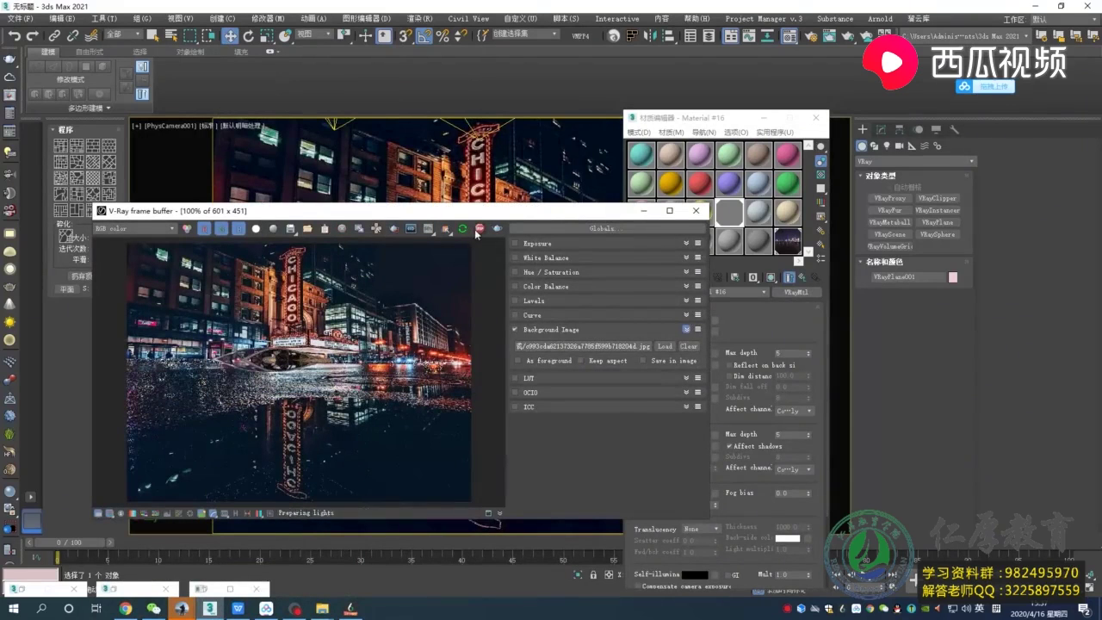
pyautogui.click(644, 211)
pyautogui.press('f')
pyautogui.scroll(3, 475, 357)
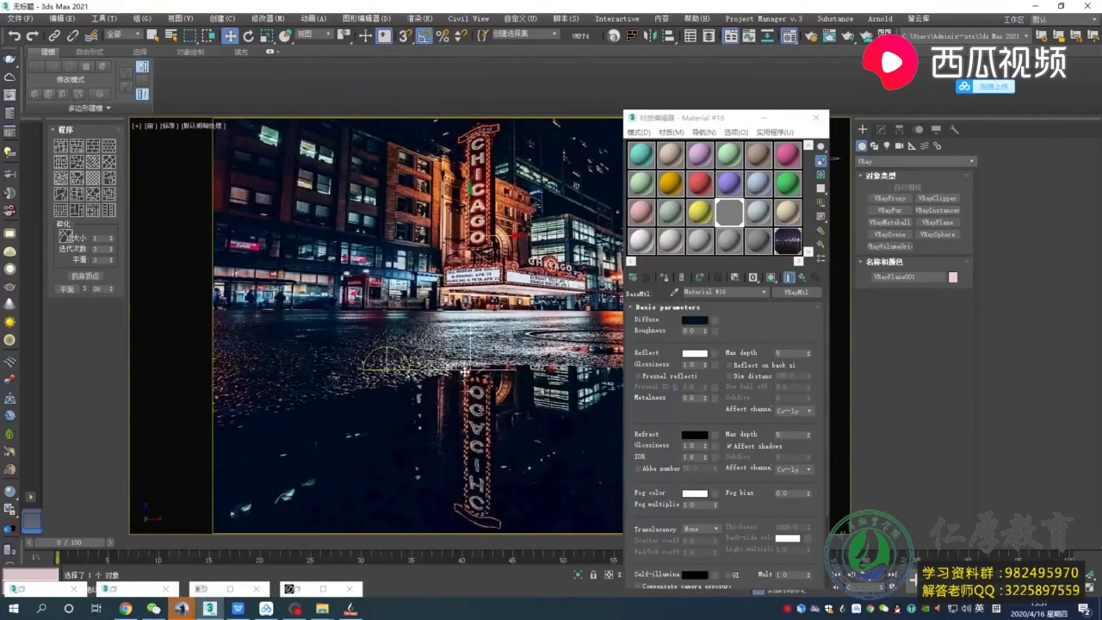
pyautogui.scroll(4, 475, 358)
pyautogui.moveTo(475, 358); pyautogui.dragTo(504, 337, button='middle')
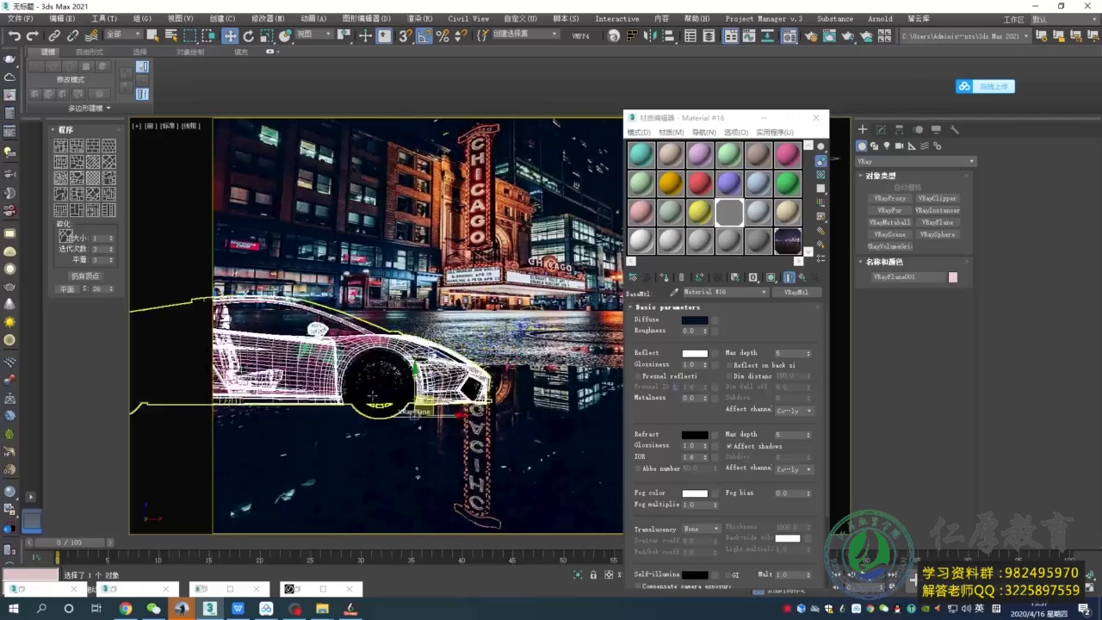
pyautogui.scroll(4, 396, 412)
pyautogui.press('c')
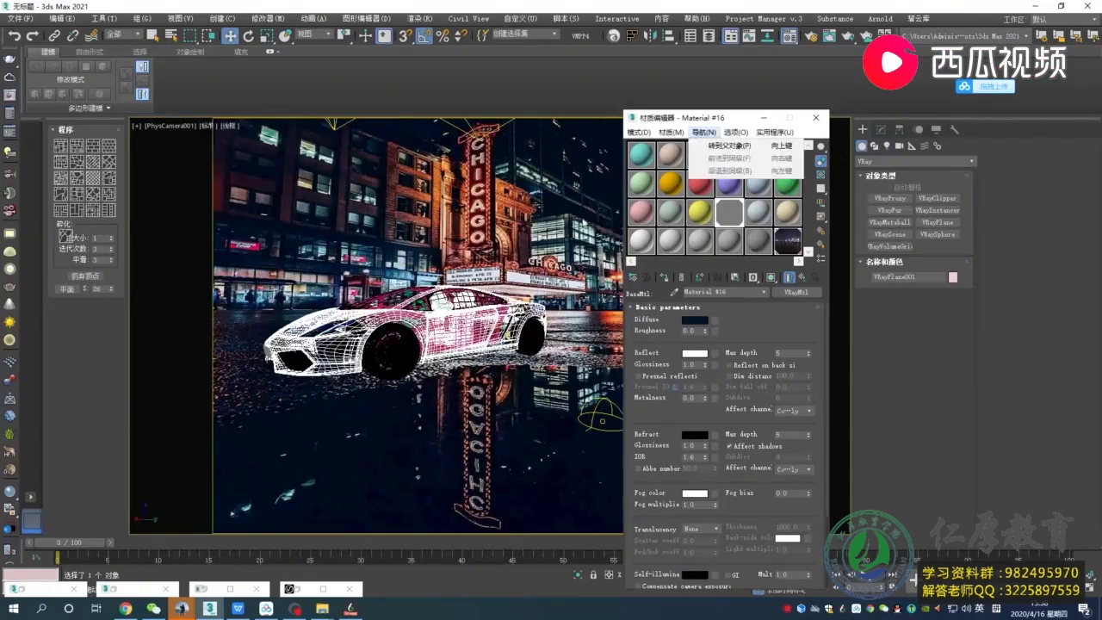
# Select the dome light and add the ground plane to its exclude list.
pyautogui.moveTo(670, 128); pyautogui.dragTo(392, 134)
pyautogui.click(692, 38)
pyautogui.click(604, 421)
pyautogui.click(880, 130)
pyautogui.click(1037, 283)
pyautogui.click(396, 215)
pyautogui.click(548, 251)
pyautogui.click(672, 431)
# Bring back the frame buffer, check the car's reflection in the interactive render and stop the render.
pyautogui.moveTo(368, 134); pyautogui.dragTo(741, 135)
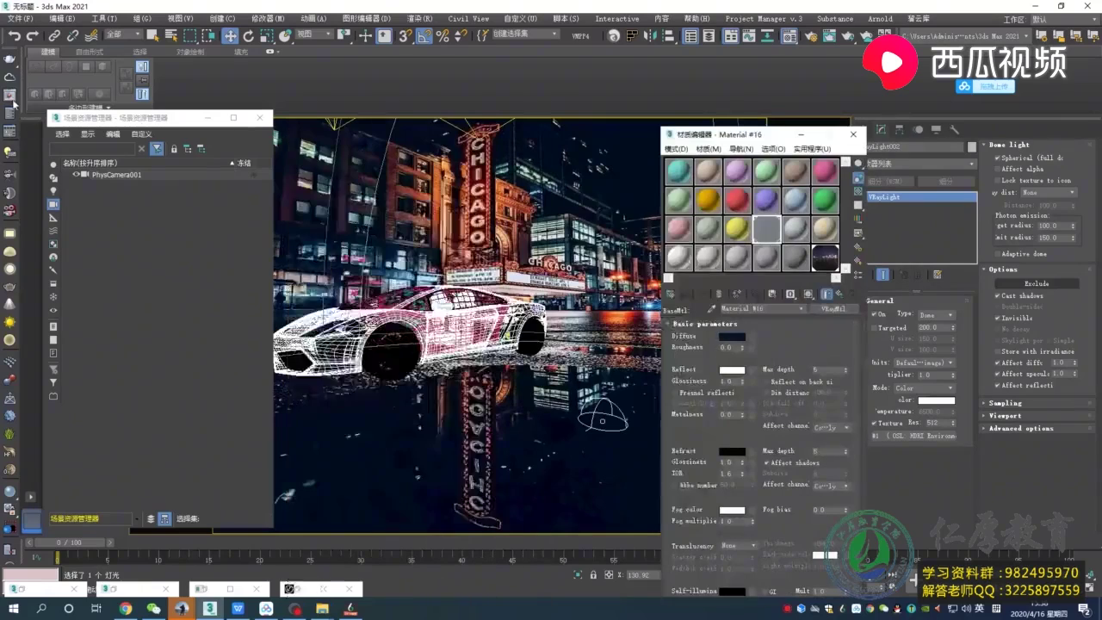
pyautogui.click(297, 589)
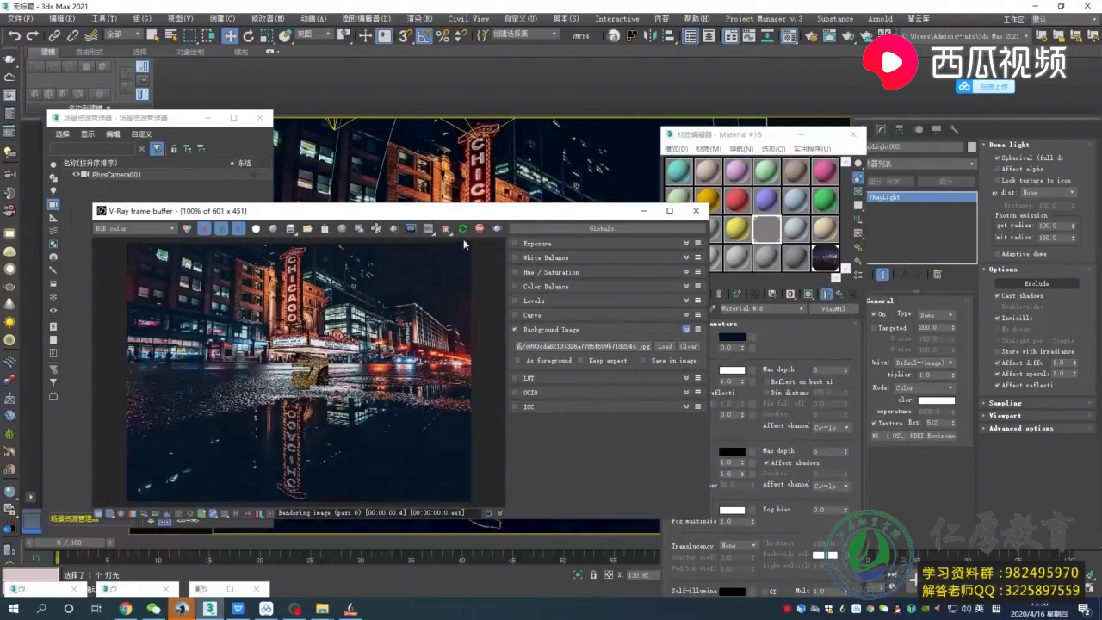
pyautogui.moveTo(723, 138); pyautogui.dragTo(658, 117)
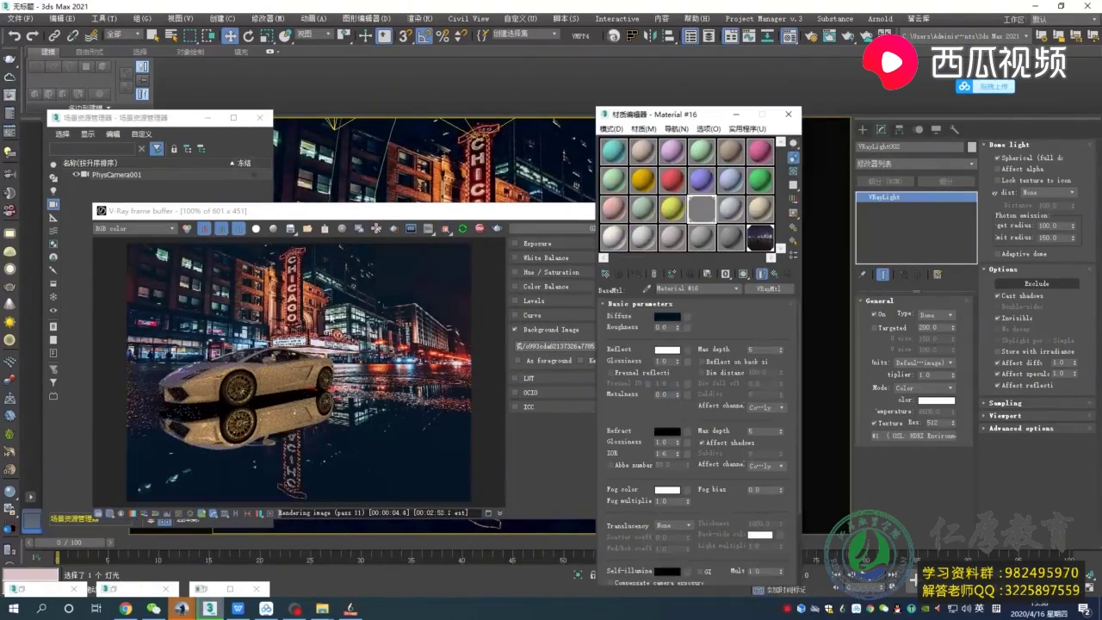
pyautogui.moveTo(492, 220); pyautogui.dragTo(538, 192)
pyautogui.click(574, 231)
# Launch Photoshop, open the night street background photo in it and duplicate the background layer.
pyautogui.click(13, 608)
pyautogui.click(418, 417)
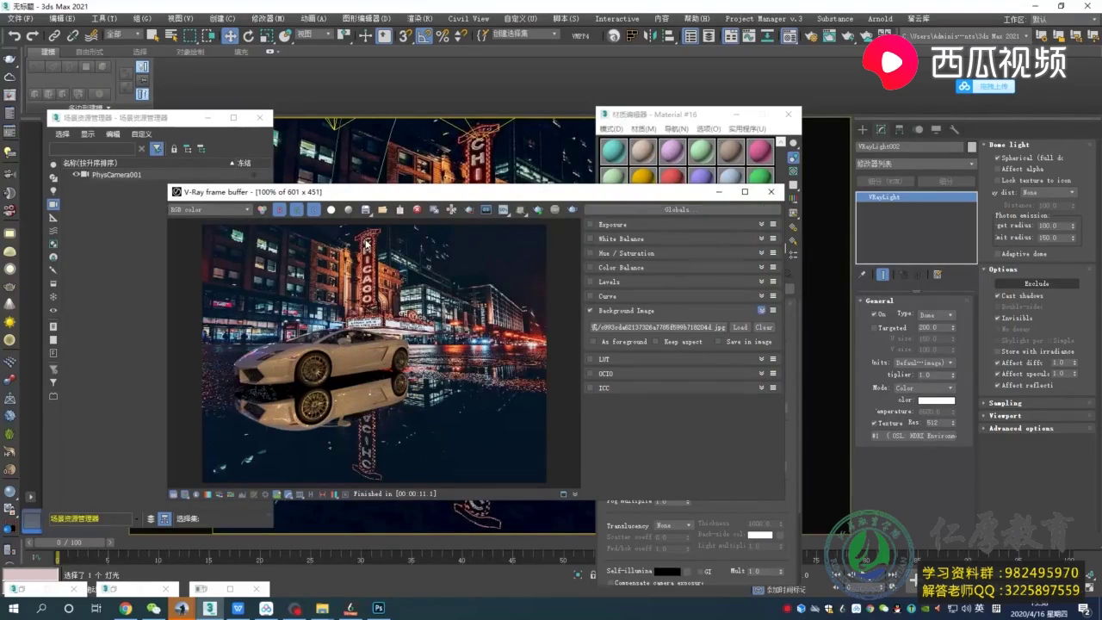
pyautogui.moveTo(476, 191); pyautogui.dragTo(459, 183)
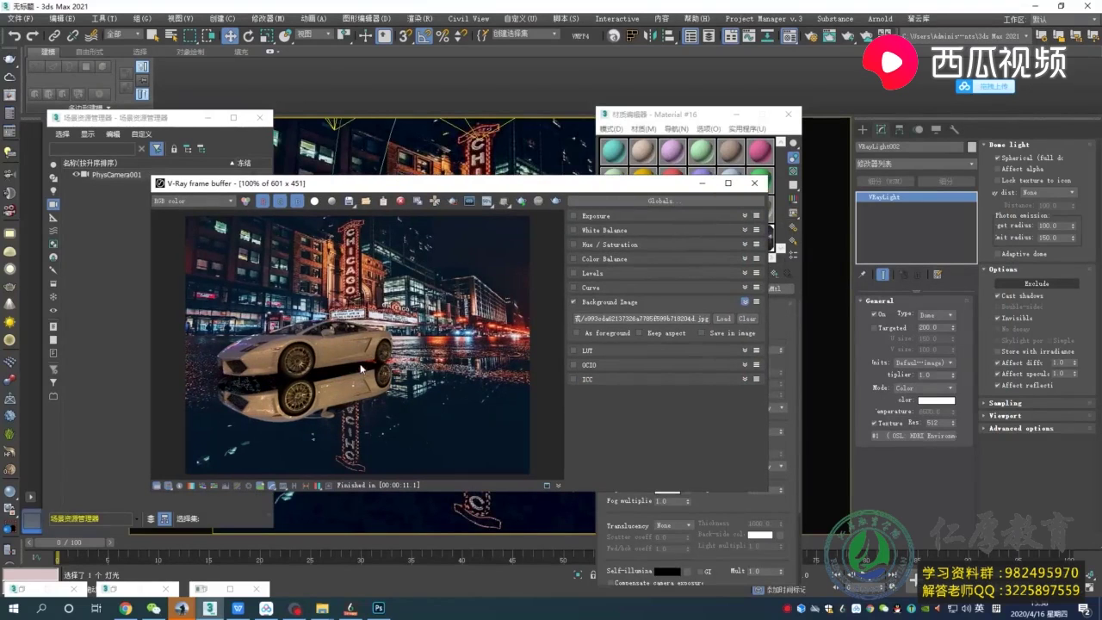
pyautogui.click(380, 608)
pyautogui.click(322, 608)
pyautogui.click(357, 566)
pyautogui.moveTo(445, 269); pyautogui.dragTo(416, 160)
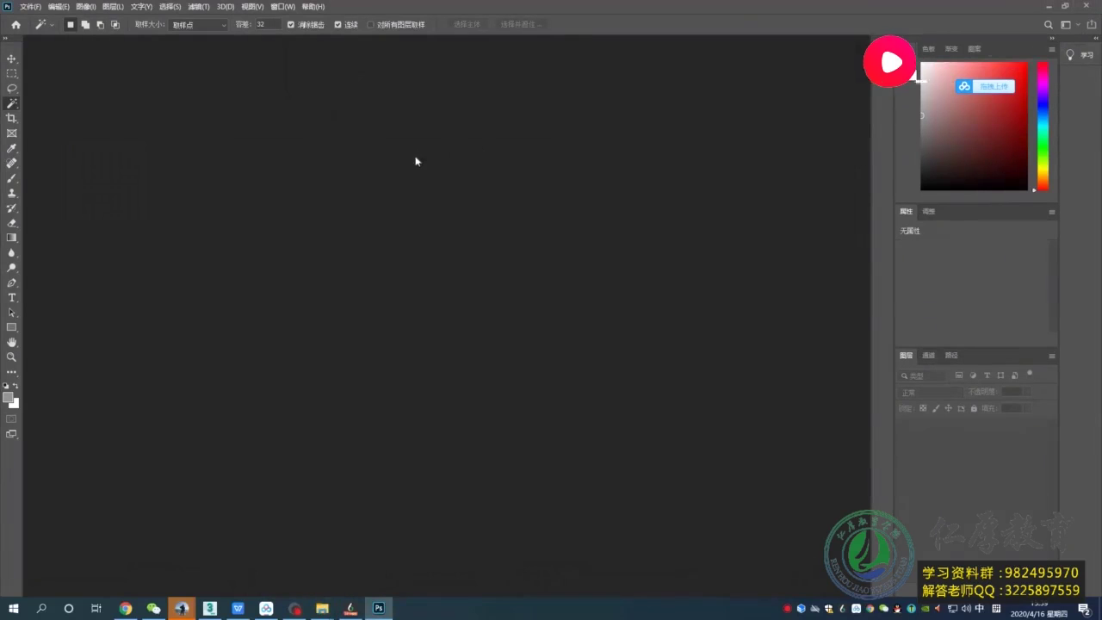
pyautogui.keyDown('alt'); pyautogui.scroll(4, 457, 396); pyautogui.keyUp('alt')
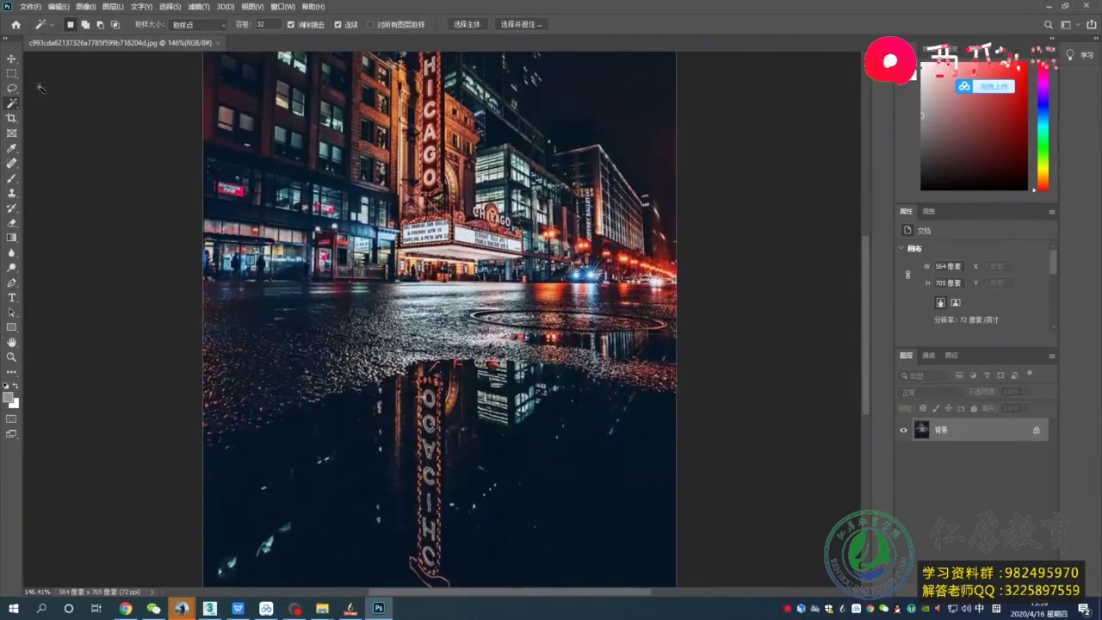
pyautogui.hotkey('ctrl', 'j')
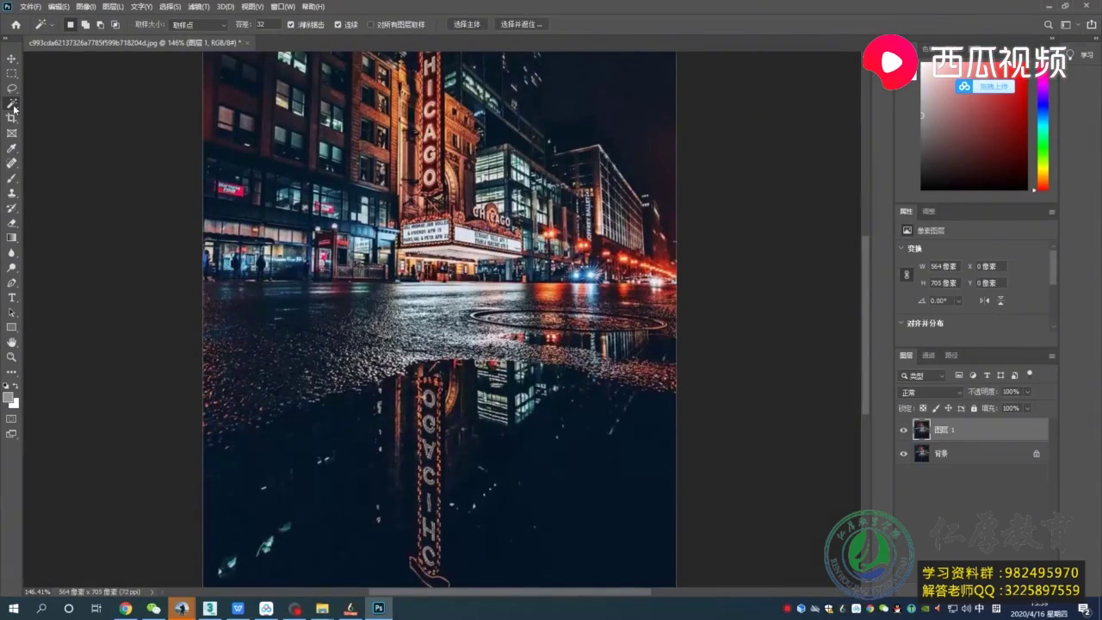
# Paint out the upper part of the neon sign's puddle reflection with the Healing Brush, using the car render as reference.
pyautogui.moveTo(16, 162); pyautogui.dragTo(52, 183)
pyautogui.rightClick(15, 164)
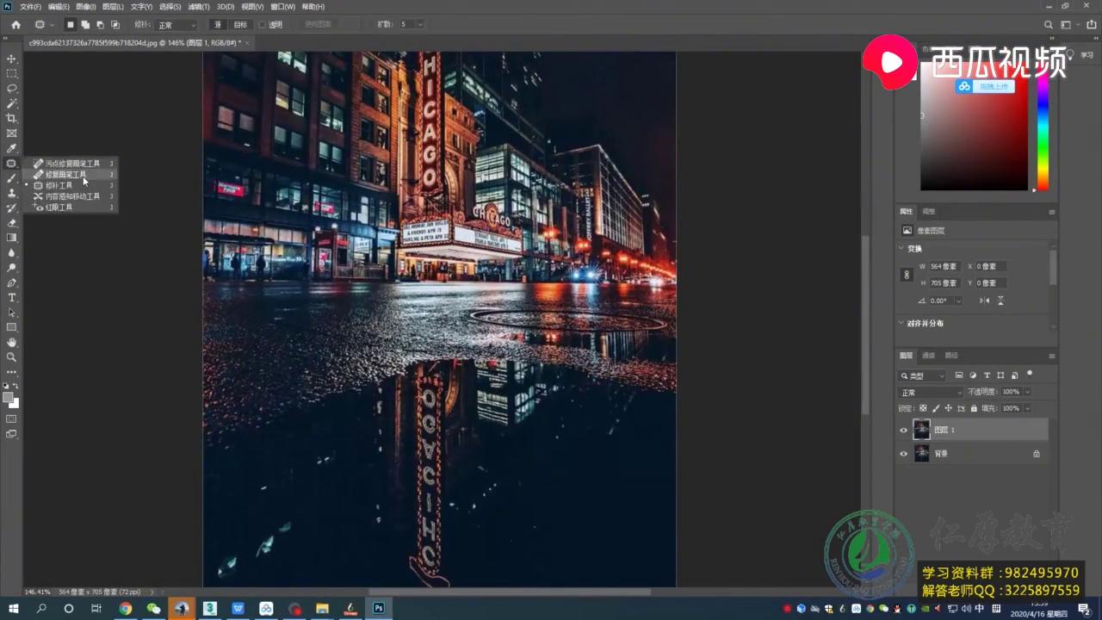
pyautogui.click(51, 172)
pyautogui.click(540, 261)
pyautogui.click(527, 226)
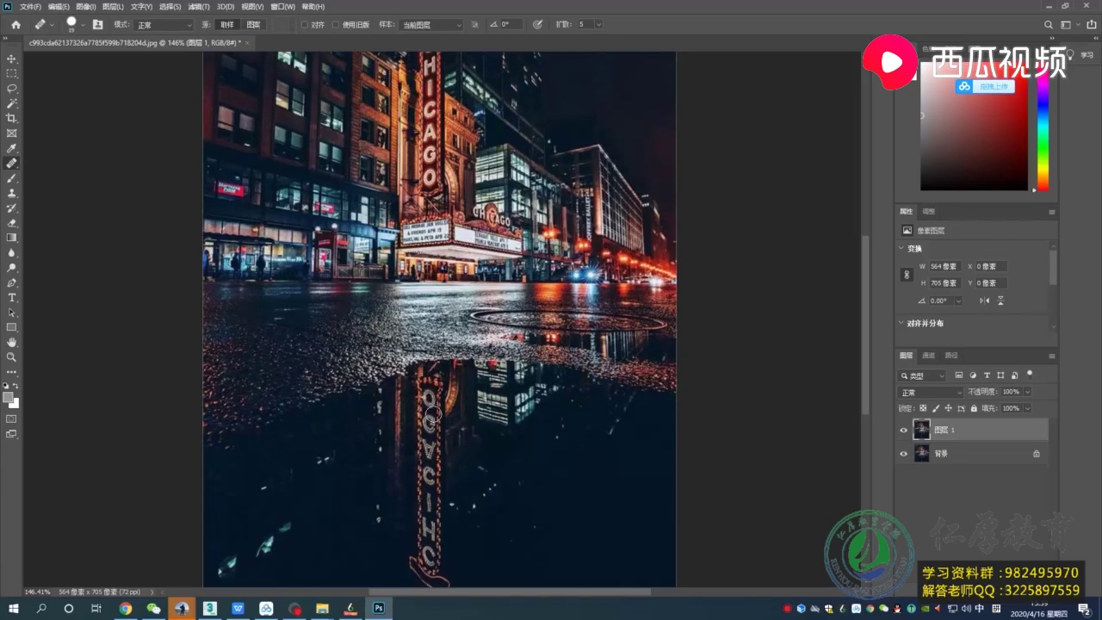
pyautogui.hotkey('alt', 'Tab')
pyautogui.hotkey('alt', 'Tab')
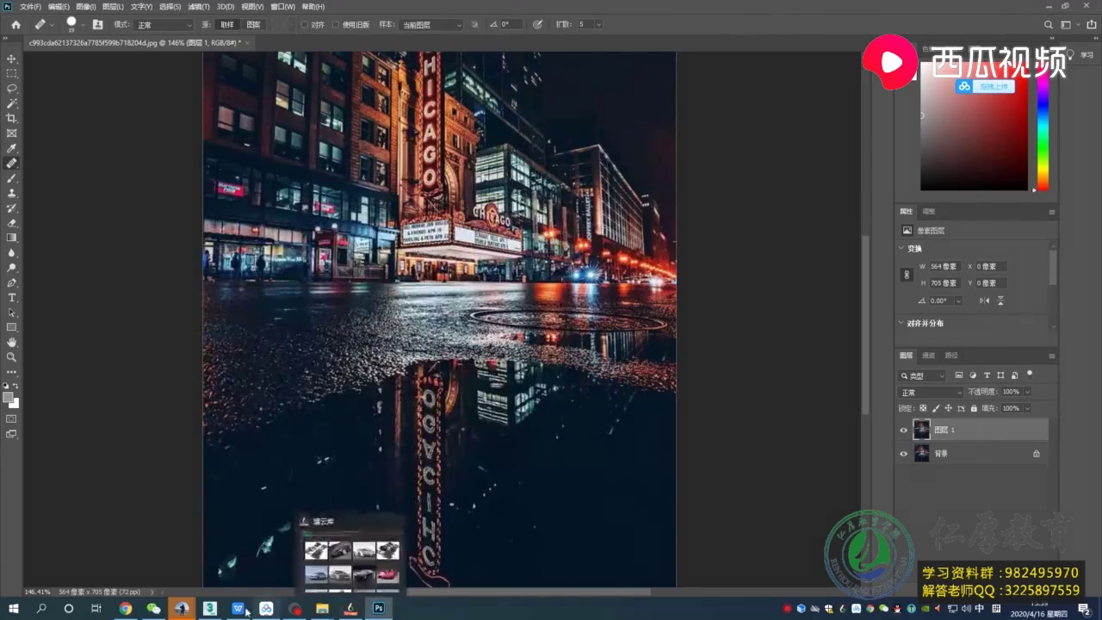
pyautogui.click(209, 608)
pyautogui.hotkey('alt', 'Tab')
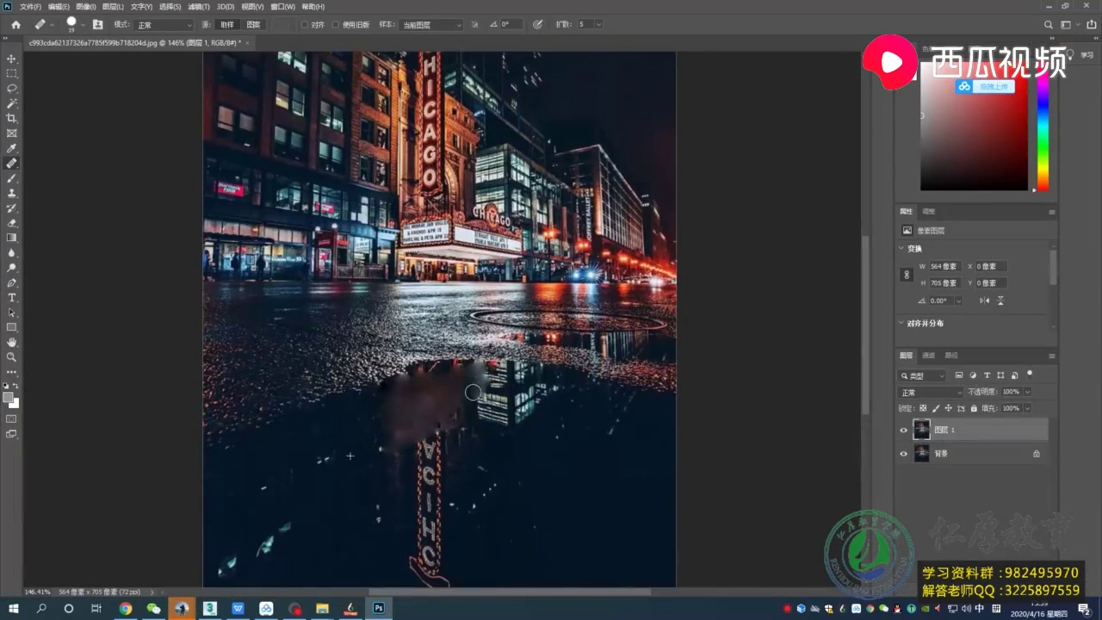
# Switch to the Content-Aware Move tool for retouching the smudged puddle area.
pyautogui.rightClick(12, 163)
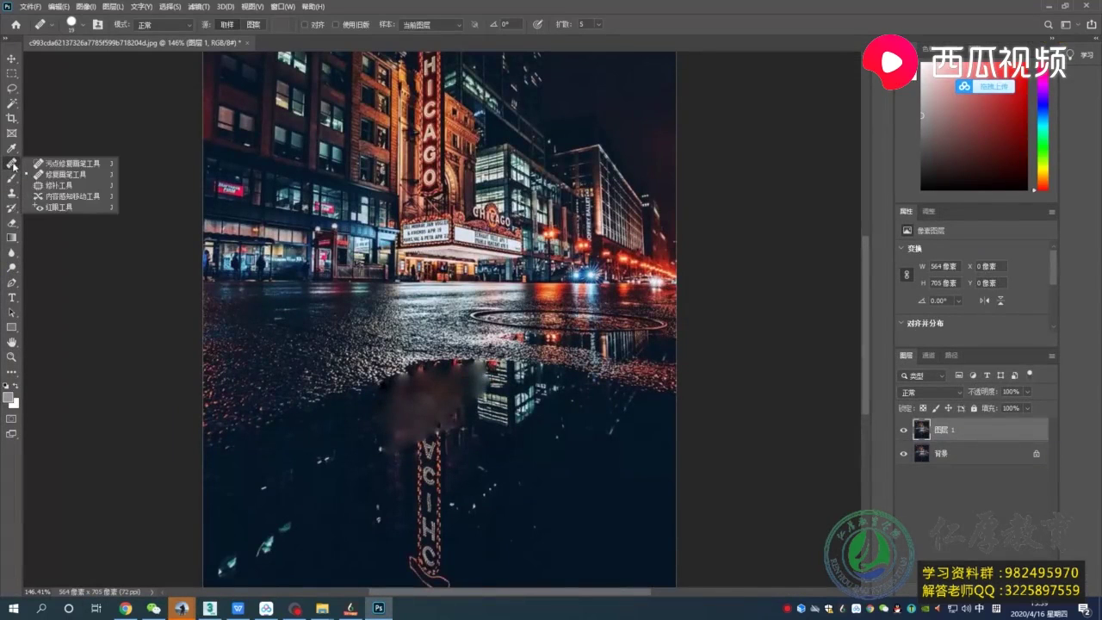
pyautogui.click(52, 207)
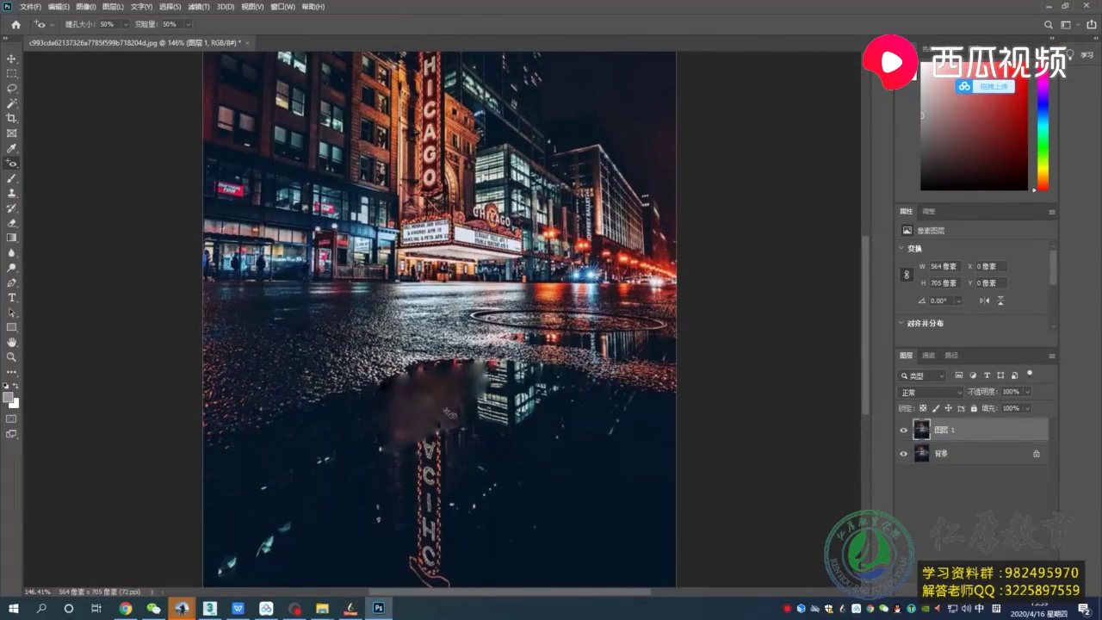
pyautogui.rightClick(11, 166)
pyautogui.click(52, 195)
pyautogui.moveTo(402, 391)
pyautogui.mouseDown()
pyautogui.moveTo(397, 424)
pyautogui.moveTo(412, 381)
pyautogui.mouseUp()
pyautogui.moveTo(399, 409); pyautogui.dragTo(312, 447)
pyautogui.click(433, 24)
# Move dark water patches from beside the smudge onto its center and lower-left part.
pyautogui.moveTo(337, 401)
pyautogui.mouseDown()
pyautogui.moveTo(437, 415)
pyautogui.moveTo(425, 405)
pyautogui.mouseUp()
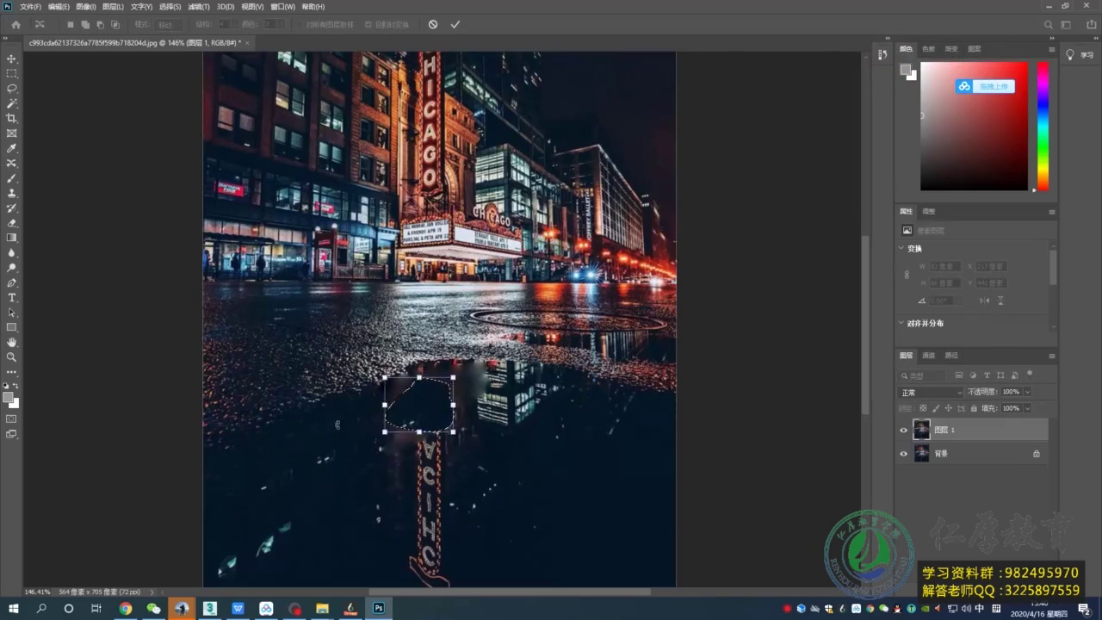
pyautogui.press('Return')
pyautogui.moveTo(349, 429); pyautogui.dragTo(406, 414)
pyautogui.click(453, 24)
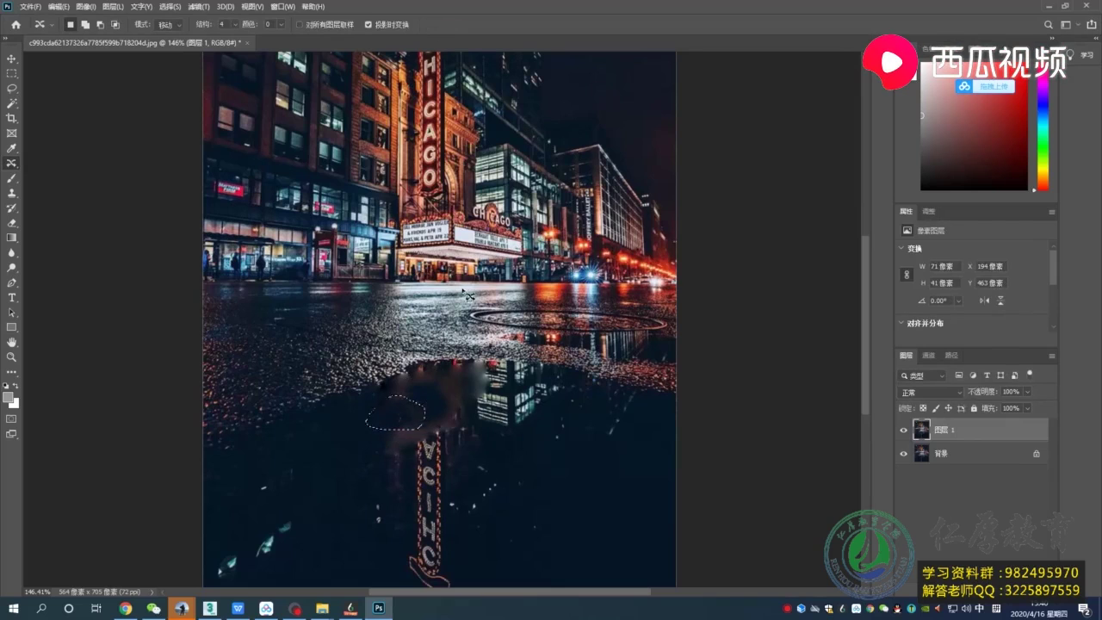
# Cover the smudge's middle and the part beside the building reflection with further dark water patches, and clear the selection.
pyautogui.moveTo(449, 378); pyautogui.dragTo(452, 378)
pyautogui.moveTo(448, 390); pyautogui.dragTo(473, 374)
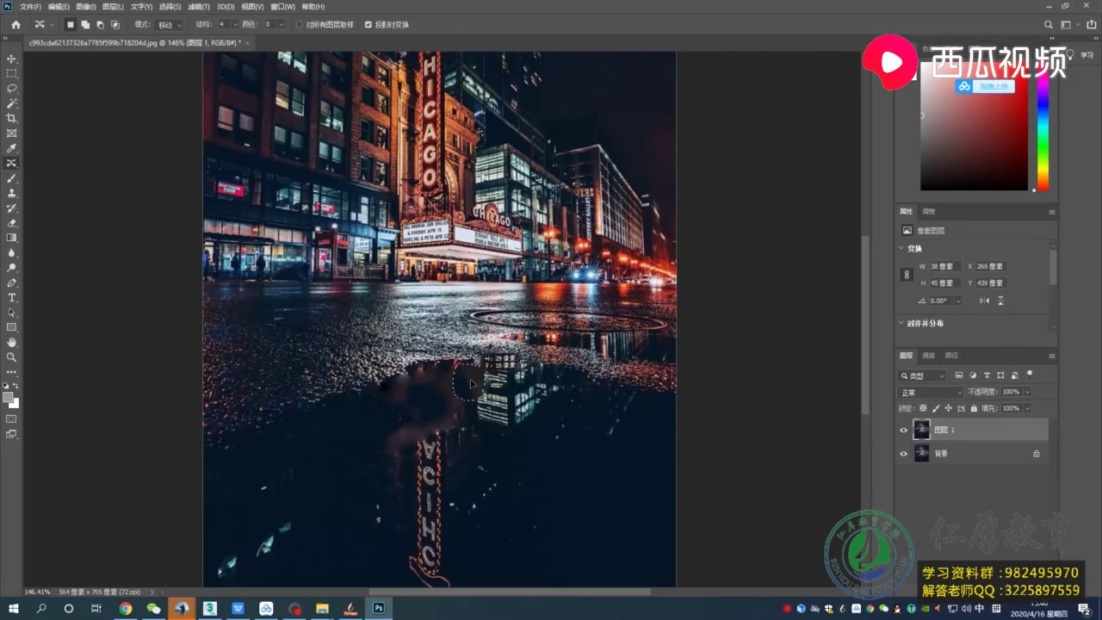
pyautogui.press('Return')
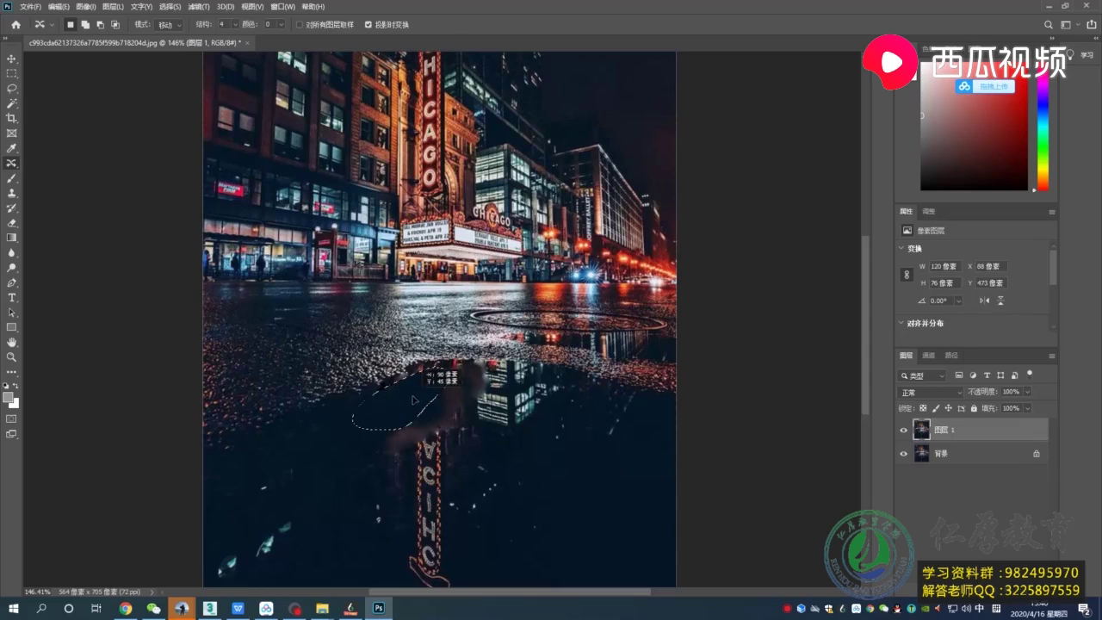
pyautogui.moveTo(413, 401); pyautogui.dragTo(464, 408)
pyautogui.press('Return')
pyautogui.hotkey('ctrl', 'd')
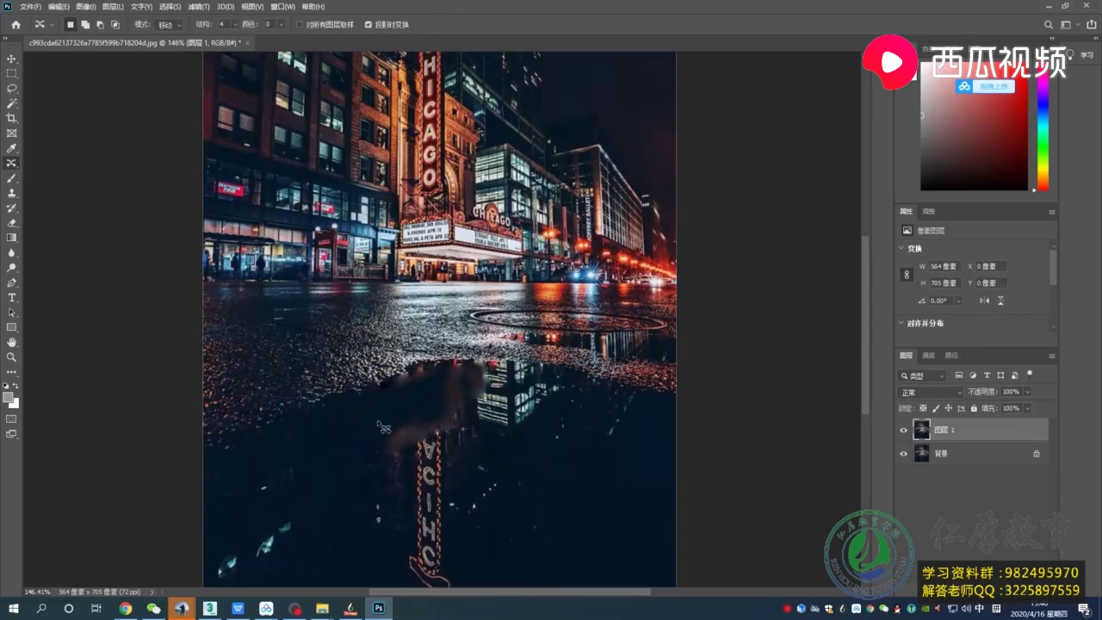
# Patch the smudge's lower-left edge and its upper part with clean dark areas of the puddle.
pyautogui.moveTo(398, 446); pyautogui.dragTo(396, 441)
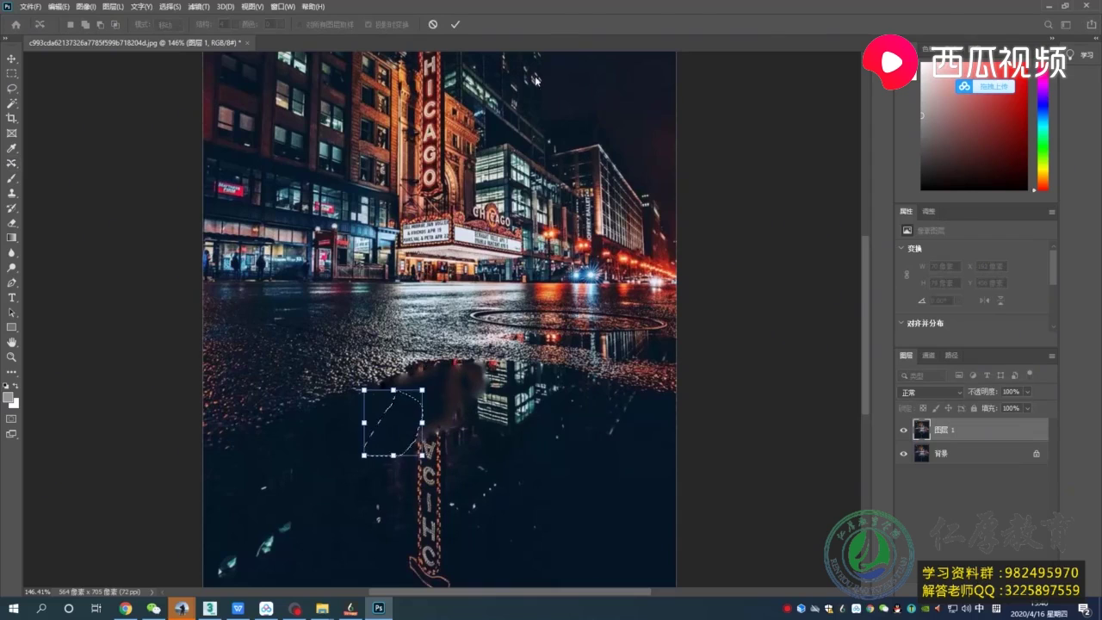
pyautogui.press('Return')
pyautogui.moveTo(285, 495); pyautogui.dragTo(293, 495)
pyautogui.moveTo(277, 469); pyautogui.dragTo(448, 391)
pyautogui.press('Return')
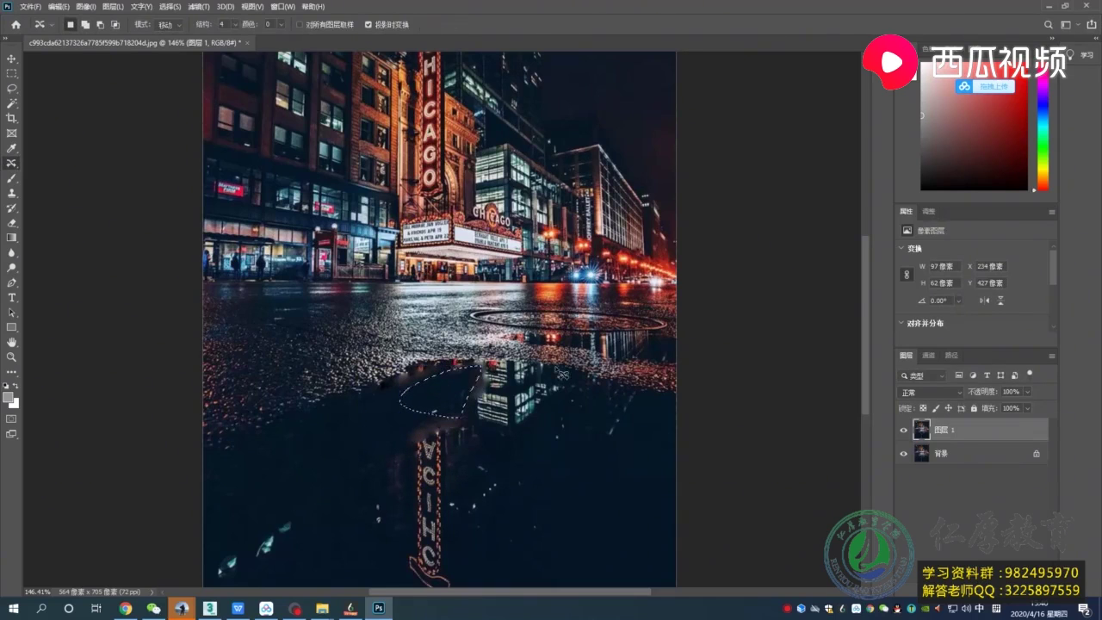
# Cover the remaining smudge directly above the leftover sign letters with dark water patches.
pyautogui.keyDown('alt'); pyautogui.scroll(1, 468, 437); pyautogui.keyUp('alt')
pyautogui.moveTo(442, 382)
pyautogui.mouseDown()
pyautogui.moveTo(395, 396)
pyautogui.moveTo(454, 387)
pyautogui.moveTo(438, 423)
pyautogui.mouseUp()
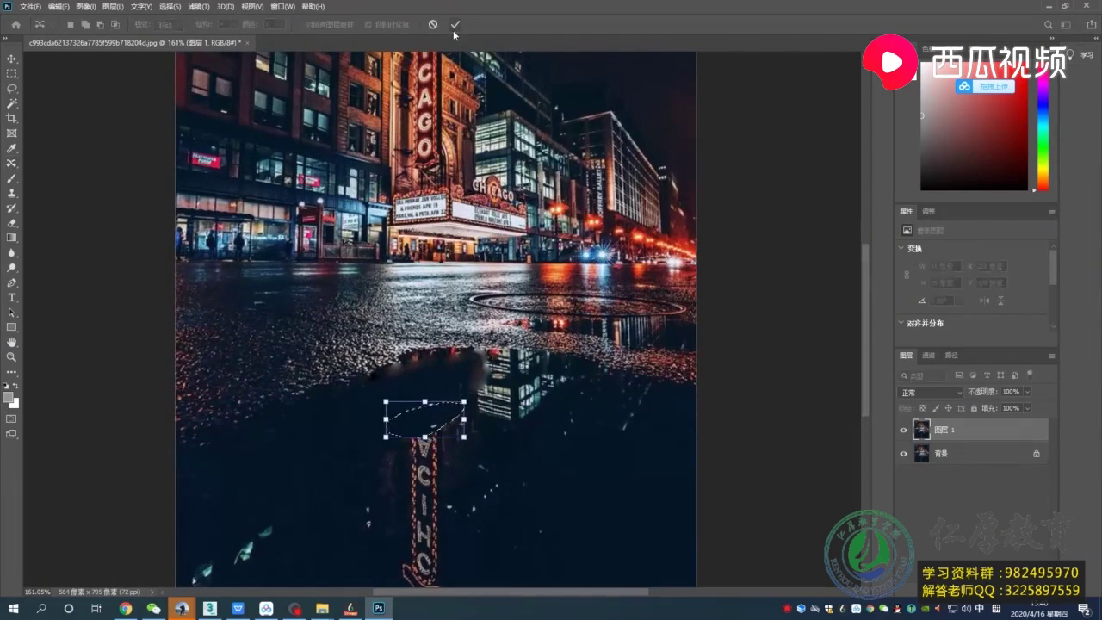
pyautogui.press('Return')
pyautogui.moveTo(397, 418); pyautogui.dragTo(376, 416)
pyautogui.moveTo(377, 442); pyautogui.dragTo(414, 424)
pyautogui.press('Return')
# Move a dark patch with water specks to the area between the sign letters and the building reflection, and deselect it.
pyautogui.moveTo(493, 459); pyautogui.dragTo(497, 462)
pyautogui.moveTo(510, 506)
pyautogui.mouseDown()
pyautogui.moveTo(497, 455)
pyautogui.moveTo(510, 468)
pyautogui.moveTo(490, 459)
pyautogui.mouseUp()
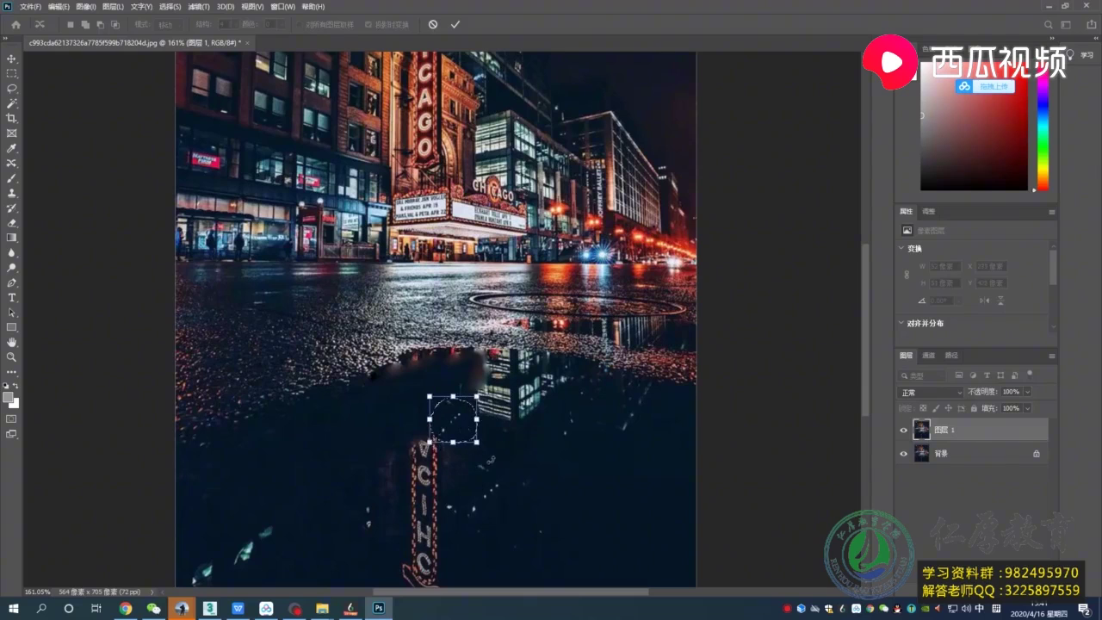
pyautogui.click(454, 25)
pyautogui.hotkey('ctrl', 'd')
# Start saving a copy of the retouched street photo to the computer in JPEG format.
pyautogui.keyDown('alt'); pyautogui.scroll(-4, 527, 417); pyautogui.keyUp('alt')
pyautogui.click(33, 8)
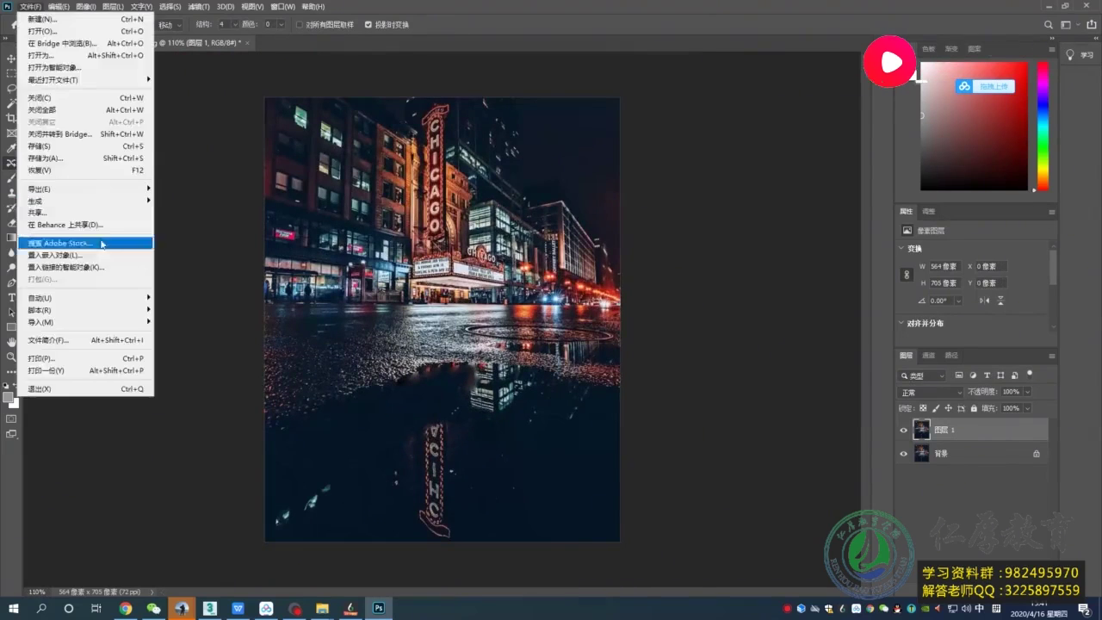
pyautogui.click(67, 158)
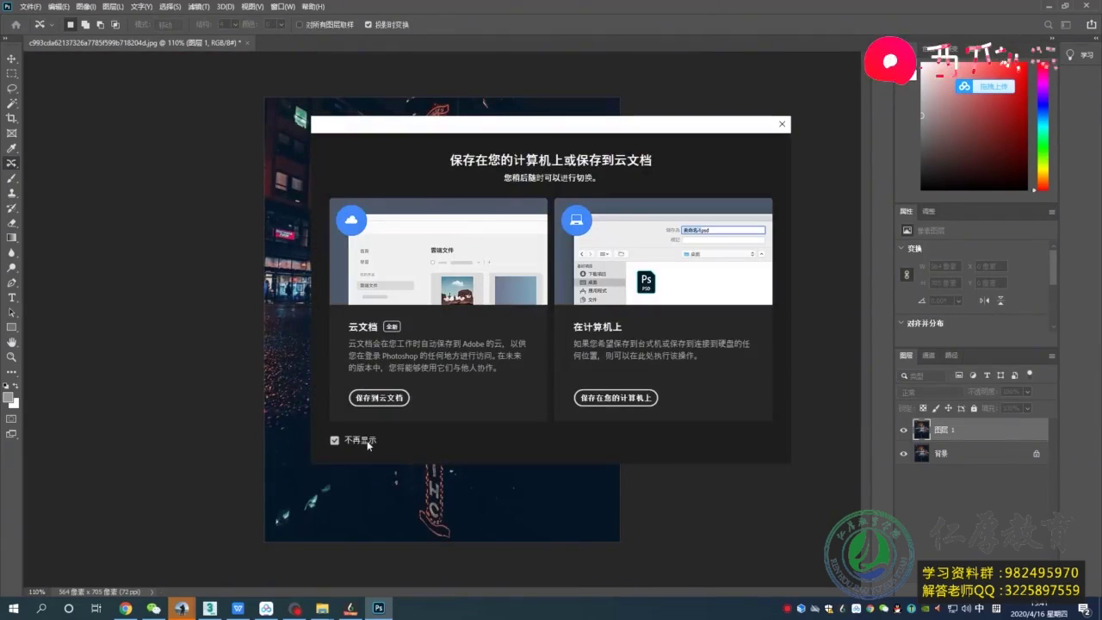
pyautogui.click(615, 396)
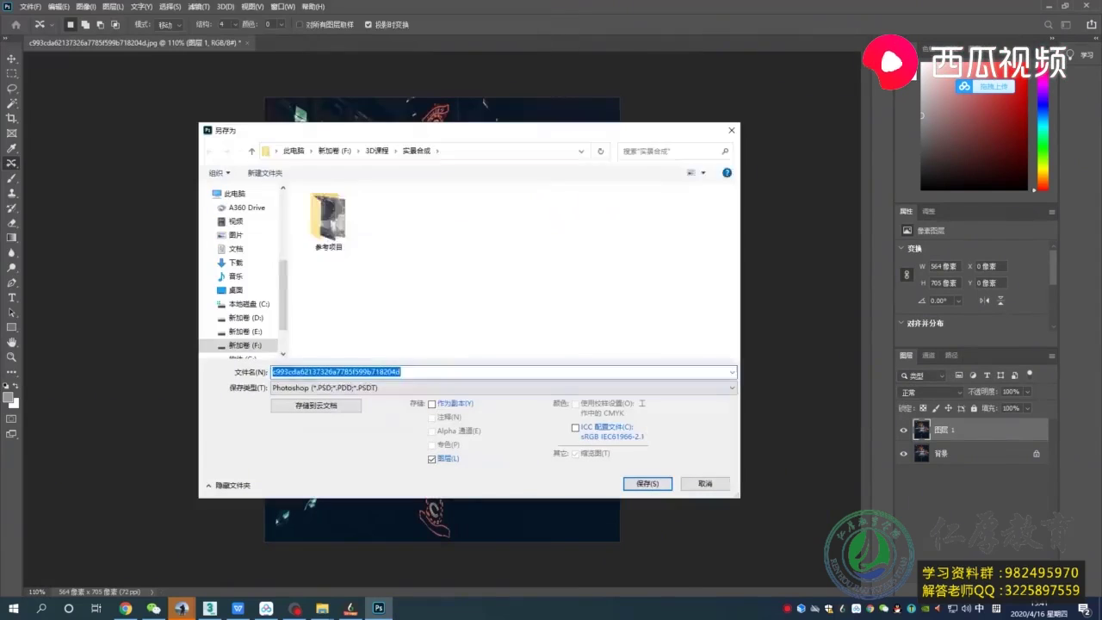
pyautogui.click(431, 388)
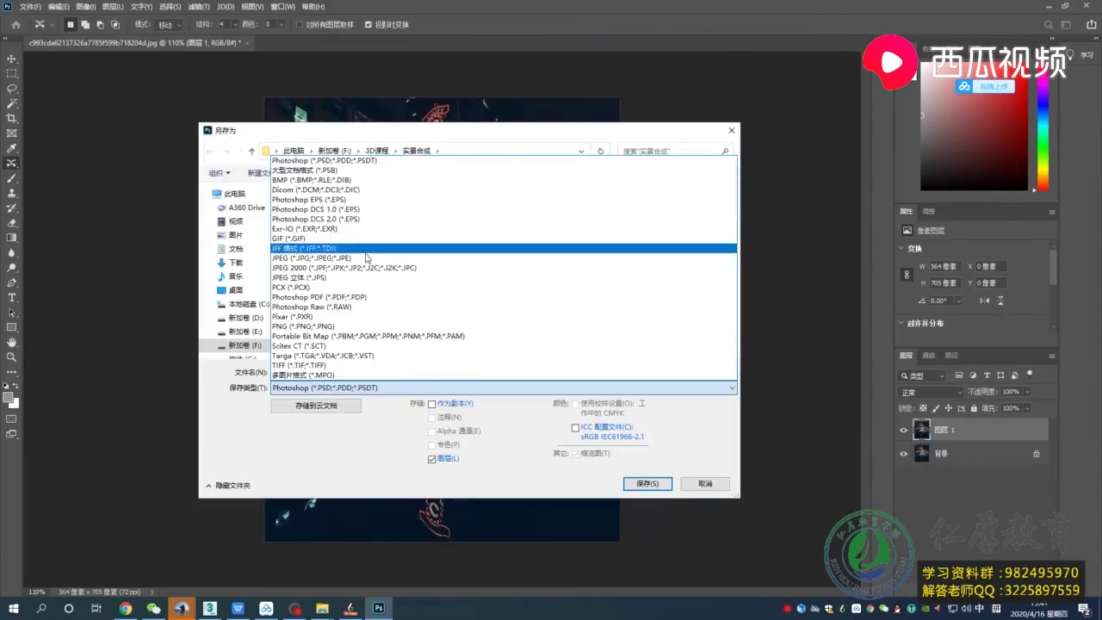
pyautogui.click(366, 258)
# Name the JPEG copy 00273873 and save it at the highest image quality.
pyautogui.click(472, 372)
pyautogui.write('002')
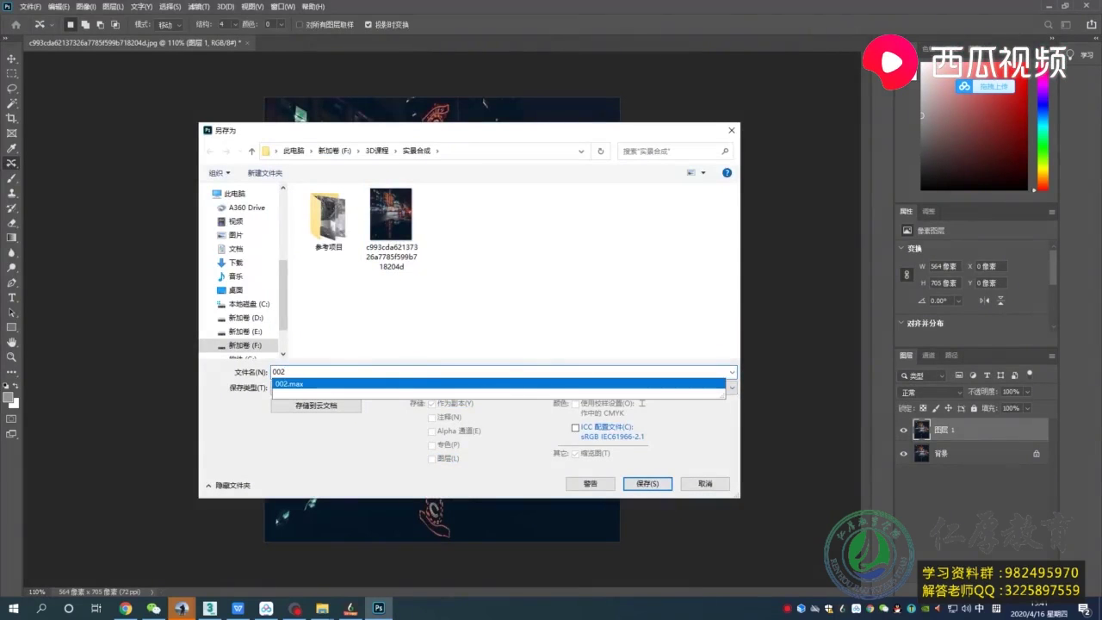
pyautogui.click(429, 383)
pyautogui.click(647, 484)
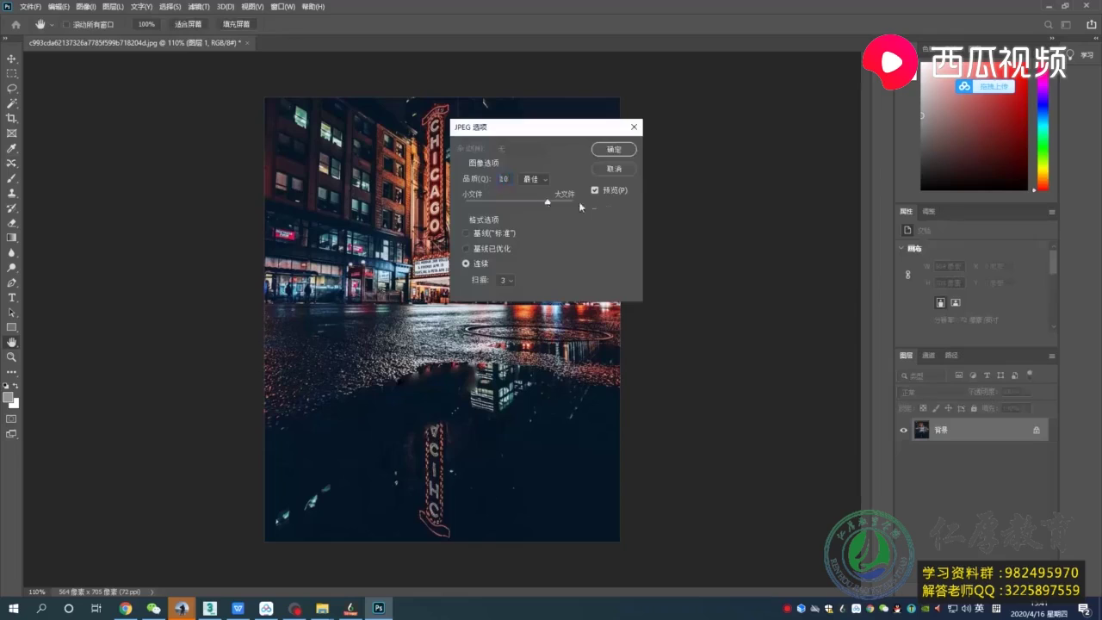
pyautogui.moveTo(537, 203); pyautogui.dragTo(608, 207)
pyautogui.press('Return')
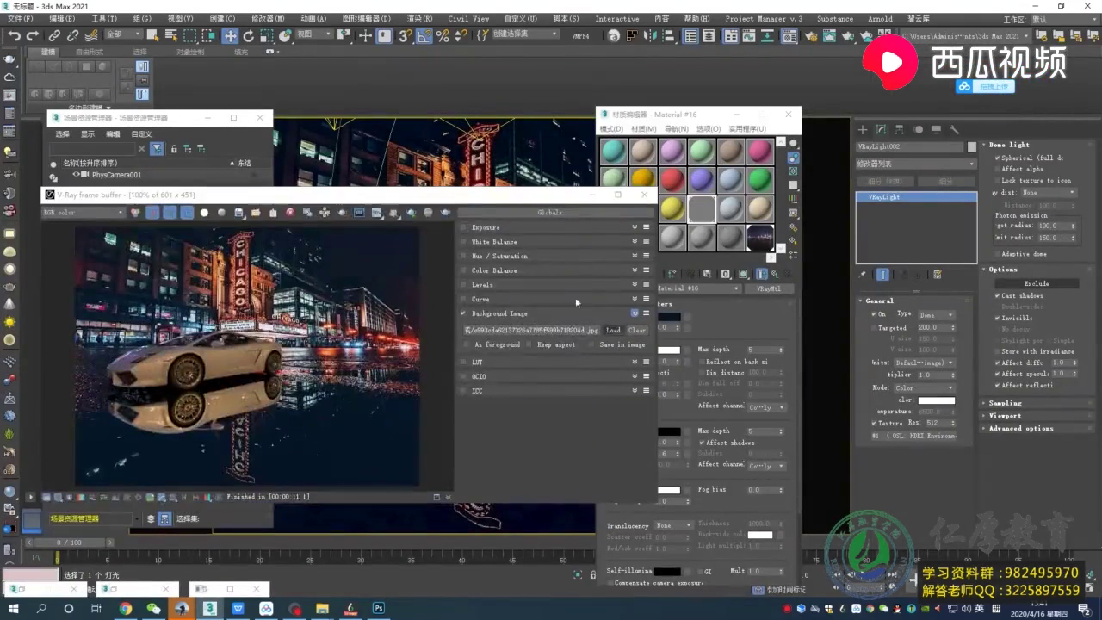
# Switch to 3ds Max and load 00273873.jpg as the background image of the V-Ray frame buffer.
pyautogui.doubleClick(238, 297)
pyautogui.moveTo(443, 194); pyautogui.dragTo(306, 321)
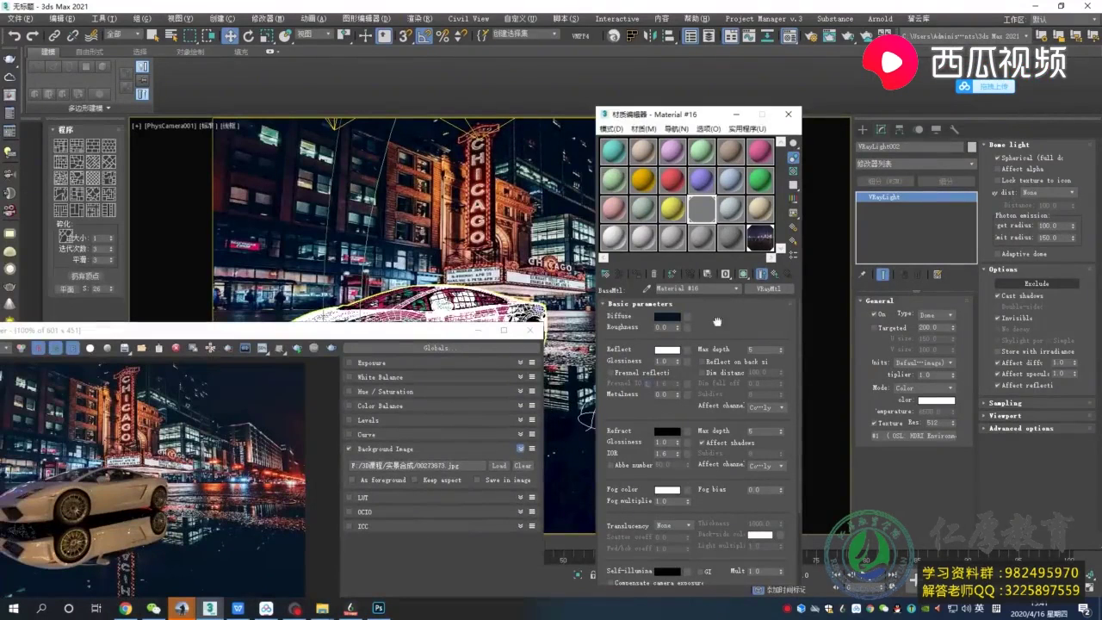
# Darken the ground material's reflection colour from white to light grey and start an interactive render.
pyautogui.click(671, 350)
pyautogui.click(334, 122)
pyautogui.click(427, 187)
pyautogui.click(307, 338)
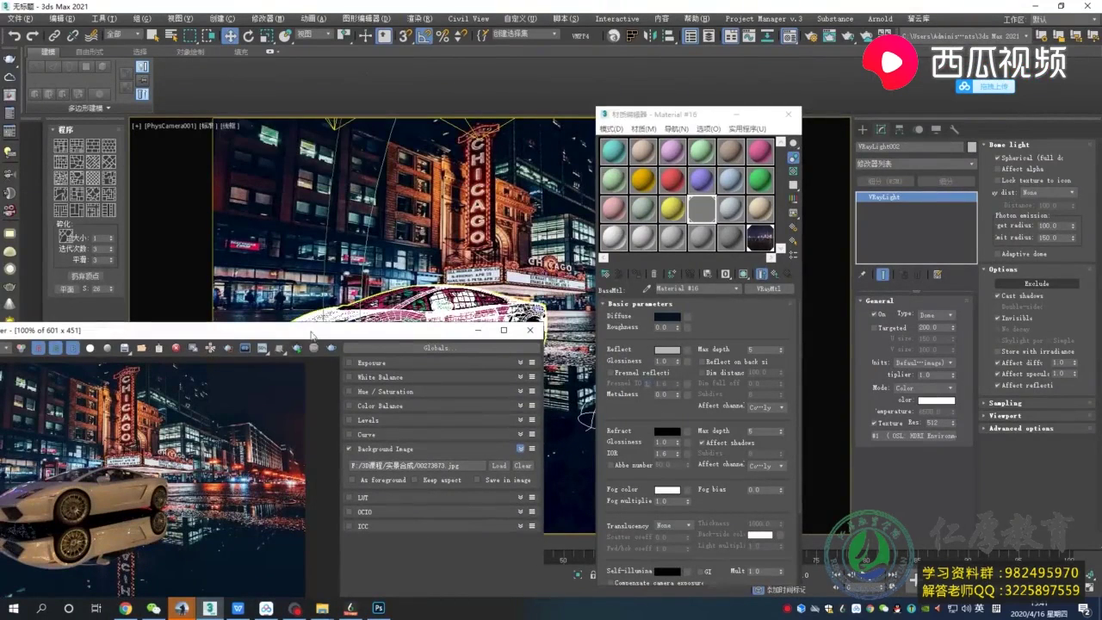
pyautogui.moveTo(321, 334); pyautogui.dragTo(414, 229)
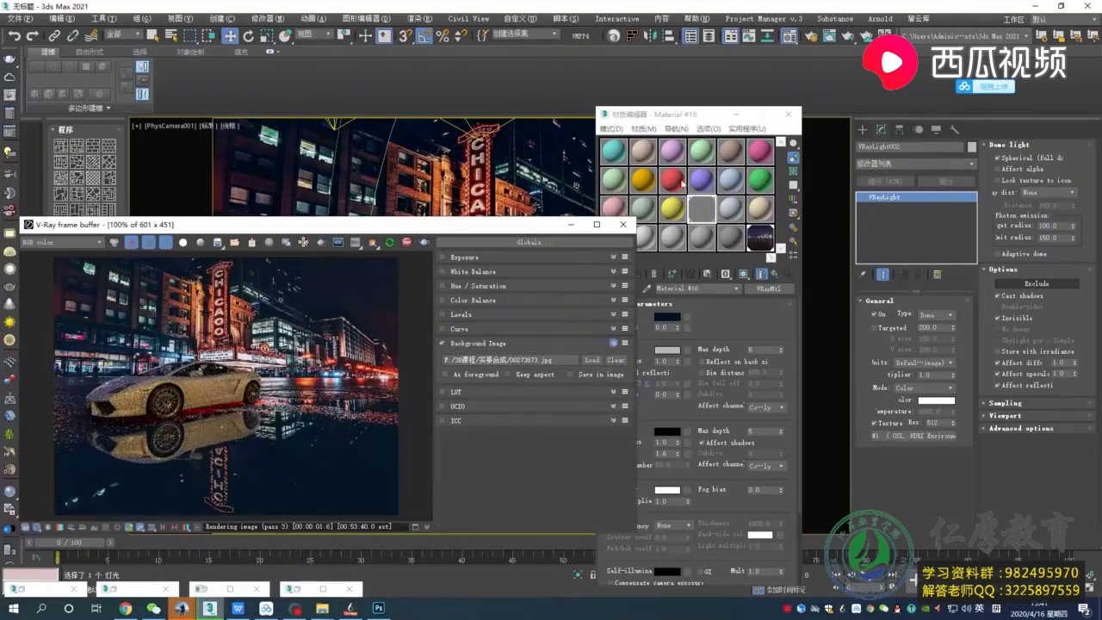
# Fine-tune the ground material's reflection colour to a mid grey while the interactive render runs.
pyautogui.moveTo(659, 115); pyautogui.dragTo(738, 106)
pyautogui.click(748, 342)
pyautogui.moveTo(339, 113); pyautogui.dragTo(341, 92)
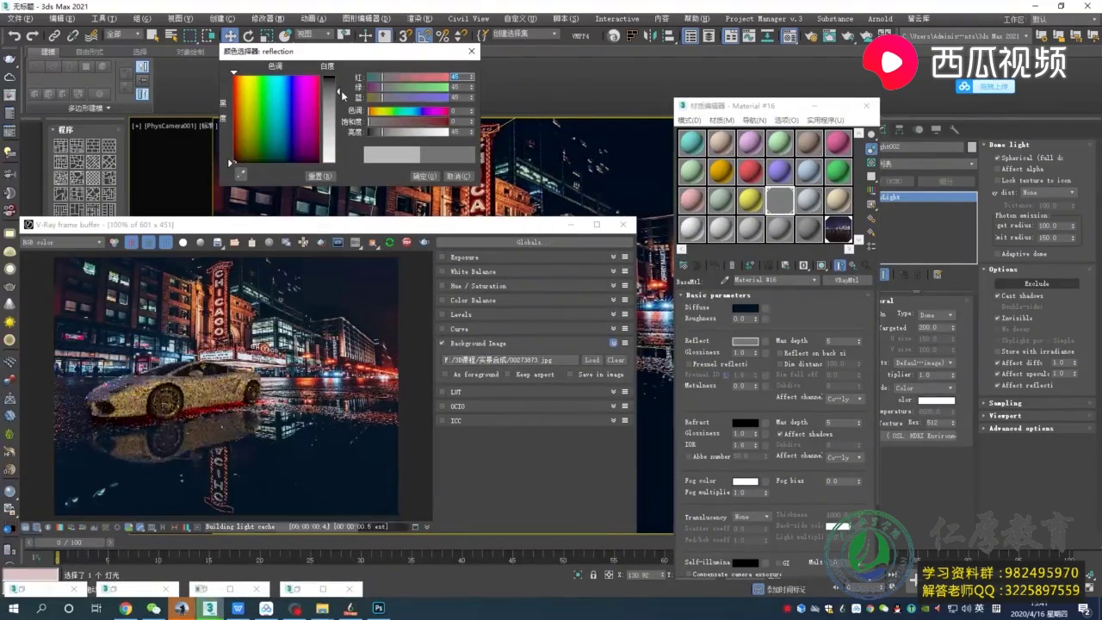
pyautogui.moveTo(337, 104); pyautogui.dragTo(338, 113)
pyautogui.click(424, 176)
# Enable Fresnel reflections on the ground material, unlock the Fresnel IOR and set it to 17.46.
pyautogui.click(691, 365)
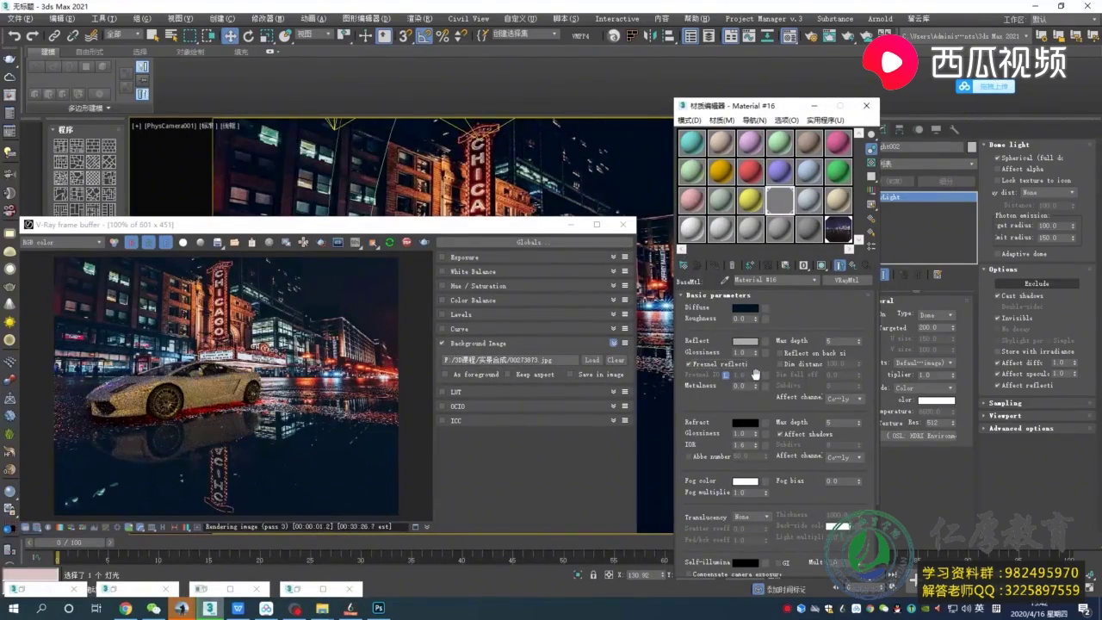
pyautogui.click(726, 375)
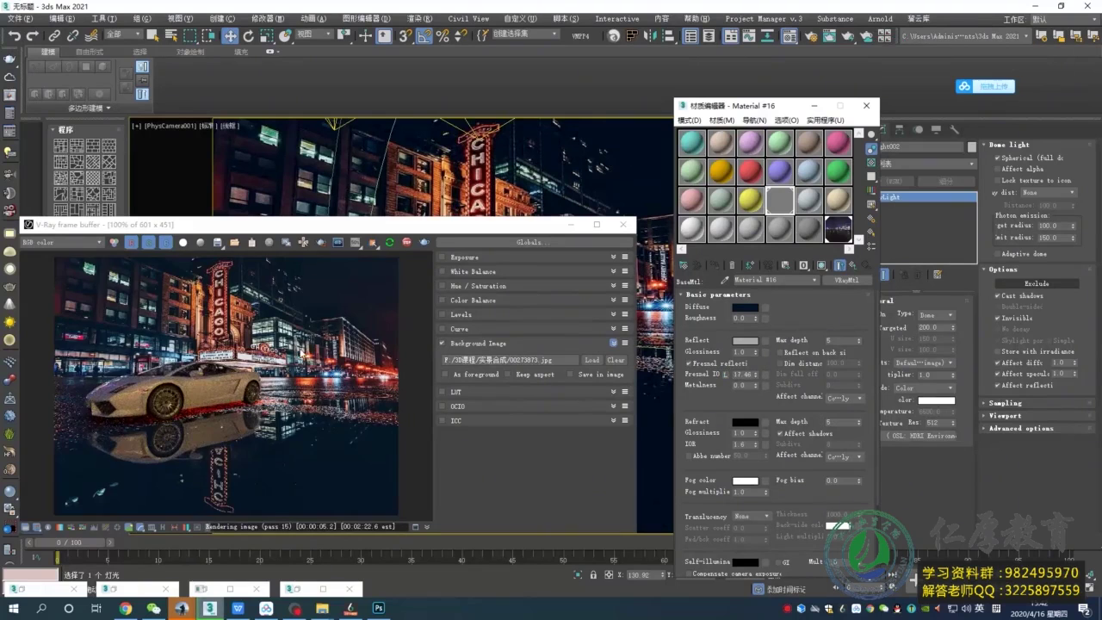
pyautogui.scroll(-1, 302, 350)
pyautogui.moveTo(408, 223); pyautogui.dragTo(505, 257)
# Select the car group and clear the frame buffer, material converter and Material Editor windows from the viewport.
pyautogui.click(532, 153)
pyautogui.click(388, 360)
pyautogui.scroll(2, 325, 390)
pyautogui.scroll(-1, 326, 390)
pyautogui.click(816, 40)
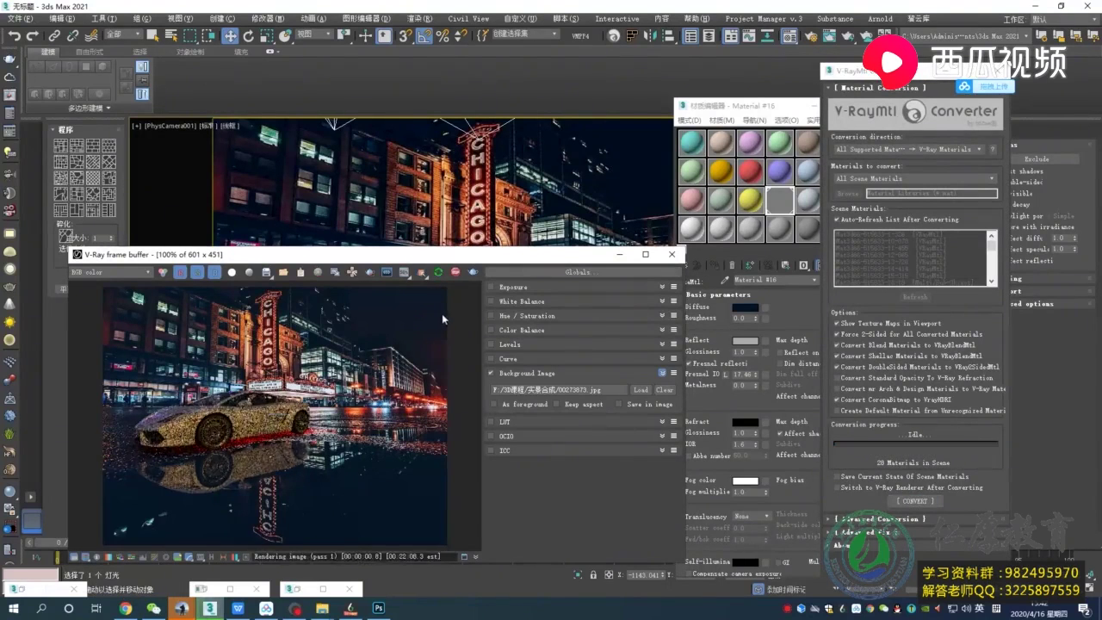
pyautogui.click(620, 254)
pyautogui.click(478, 339)
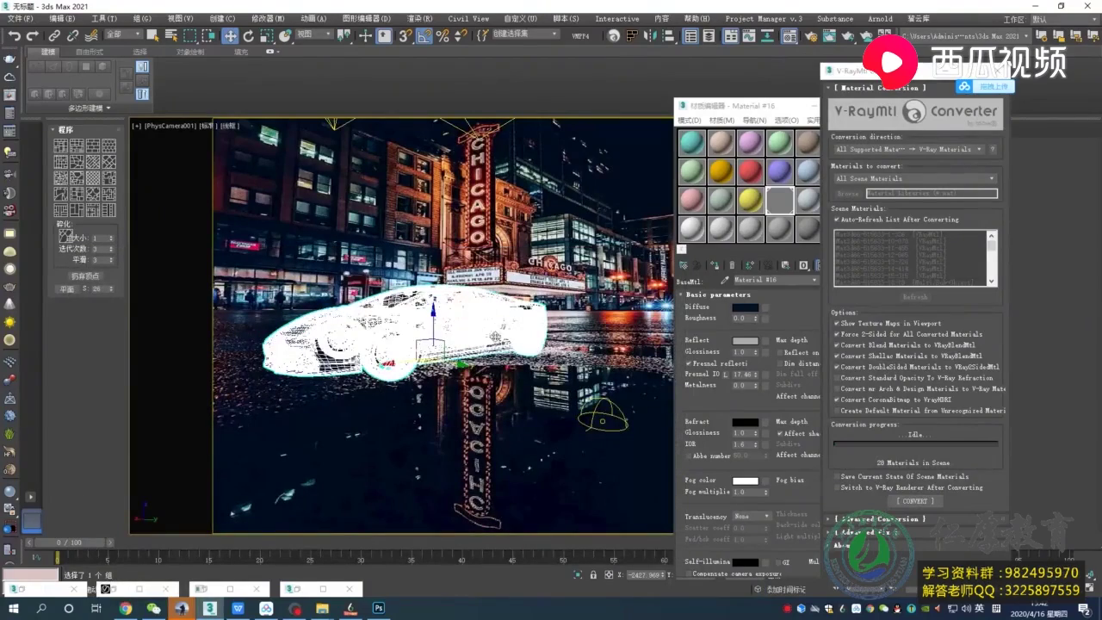
pyautogui.click(945, 74)
pyautogui.click(814, 106)
# Show the scene from the top, turn on Auto Key and go to frame 45.
pyautogui.press('p')
pyautogui.moveTo(495, 321)
pyautogui.keyDown('alt'); pyautogui.mouseDown(button='middle')
pyautogui.moveTo(527, 349)
pyautogui.moveTo(494, 341)
pyautogui.mouseUp(button='middle'); pyautogui.keyUp('alt')
pyautogui.press('t')
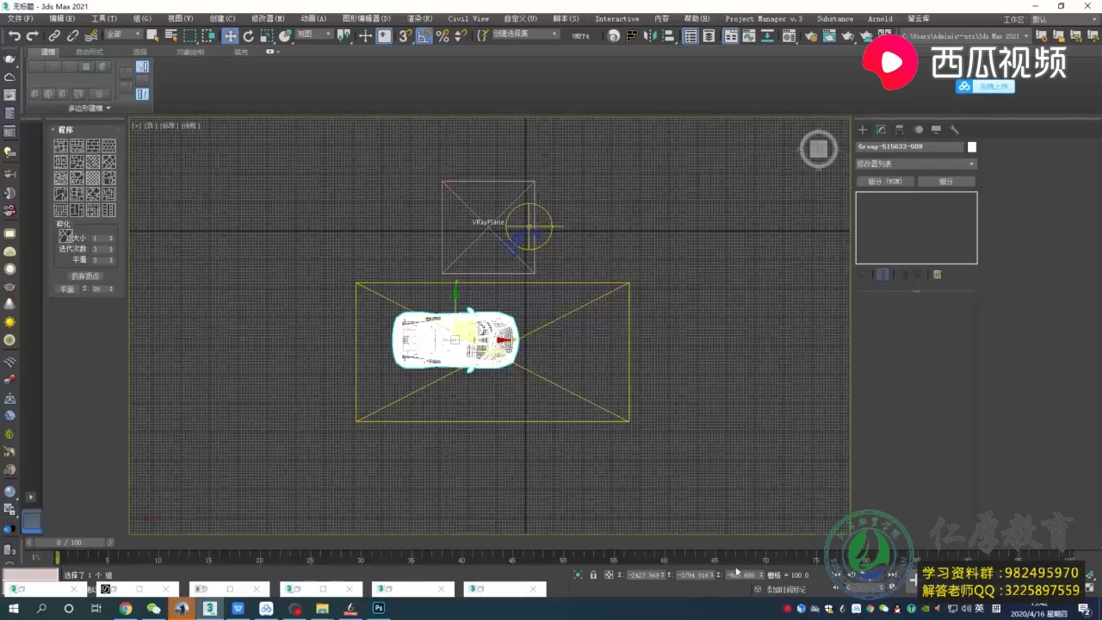
pyautogui.click(942, 574)
pyautogui.moveTo(641, 543); pyautogui.dragTo(532, 547)
pyautogui.scroll(-2, 489, 338)
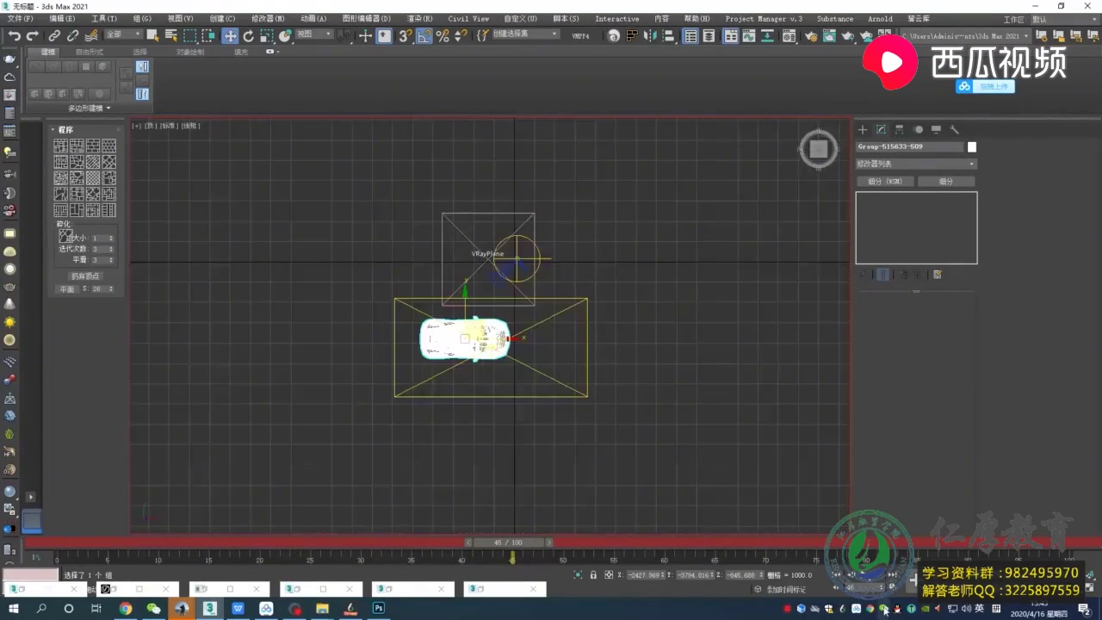
# Animate the car group with Auto Key by moving it along the X axis between frames 0 and 100, and return to frame 45.
pyautogui.scroll(2, 588, 394)
pyautogui.moveTo(495, 546); pyautogui.dragTo(52, 544)
pyautogui.keyDown('alt'); pyautogui.moveTo(435, 348); pyautogui.dragTo(447, 305, button='middle'); pyautogui.keyUp('alt')
pyautogui.moveTo(433, 327); pyautogui.dragTo(816, 351)
pyautogui.press('End')
pyautogui.click(940, 575)
pyautogui.moveTo(1072, 545); pyautogui.dragTo(525, 541)
pyautogui.press('n')
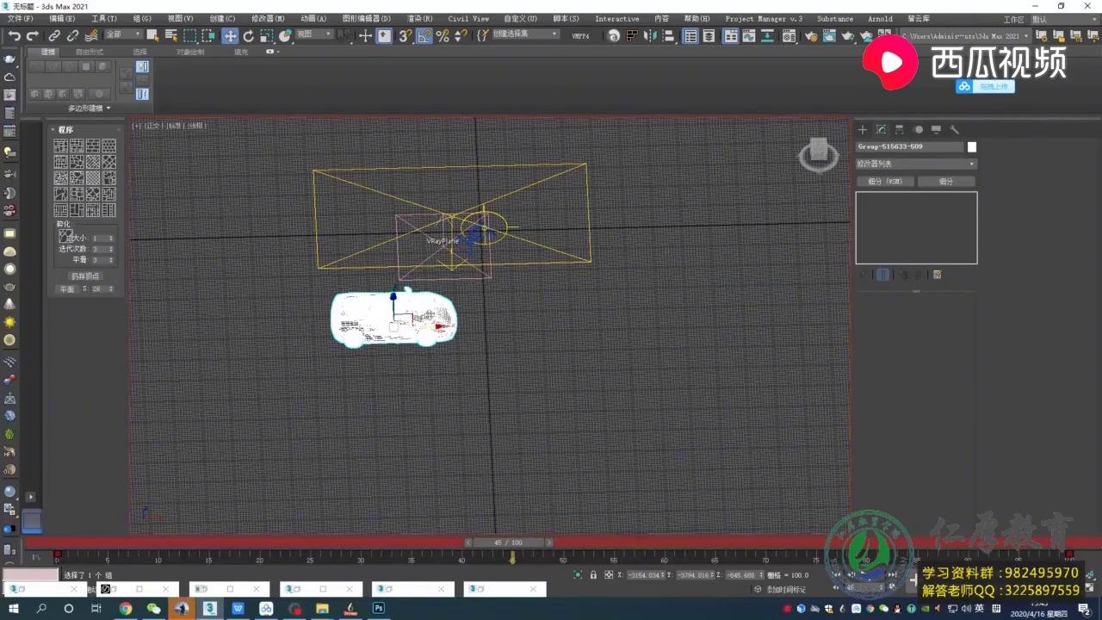
# Shift the car group along the X axis at frame 45 and show it through the physical camera.
pyautogui.press('c')
pyautogui.hotkey('alt', 'w')
pyautogui.click(622, 393)
pyautogui.hotkey('alt', 'w')
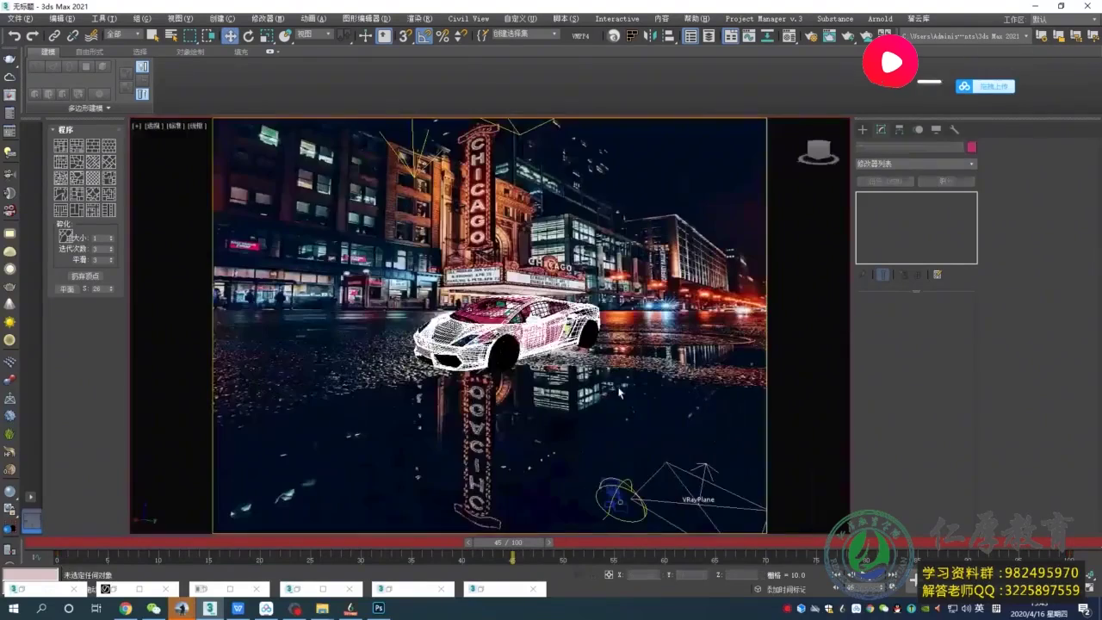
pyautogui.click(539, 332)
pyautogui.moveTo(485, 356); pyautogui.dragTo(393, 377)
pyautogui.press('t')
pyautogui.press('c')
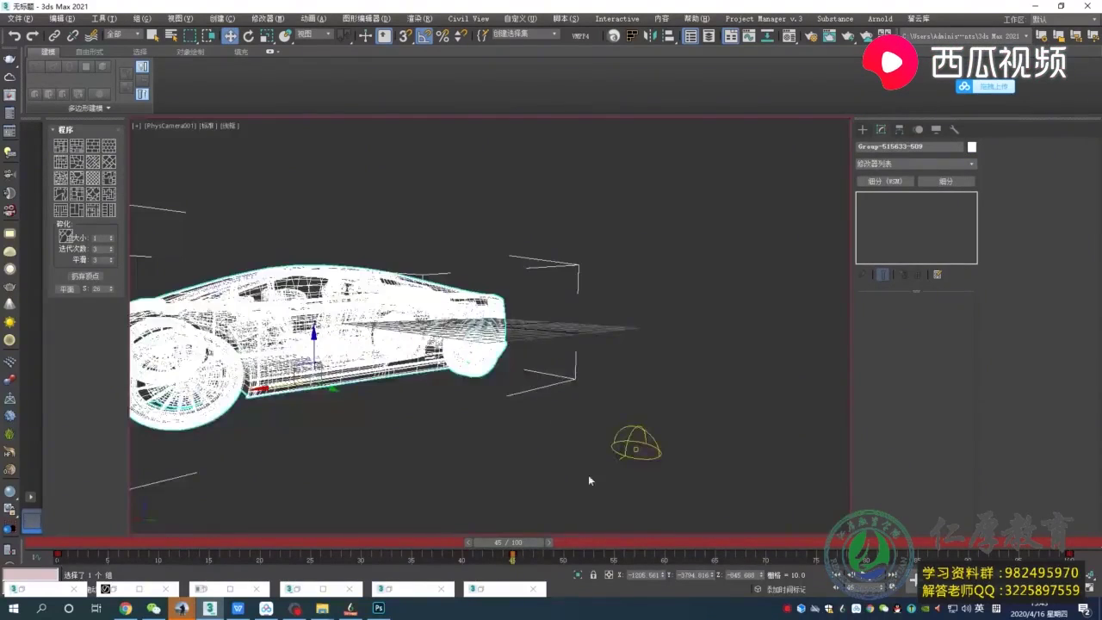
# Set the viewport with the street photo background to the PhysCamera001 view and maximize it.
pyautogui.hotkey('alt', 'w')
pyautogui.click(551, 413)
pyautogui.hotkey('alt', 'w')
pyautogui.press('c')
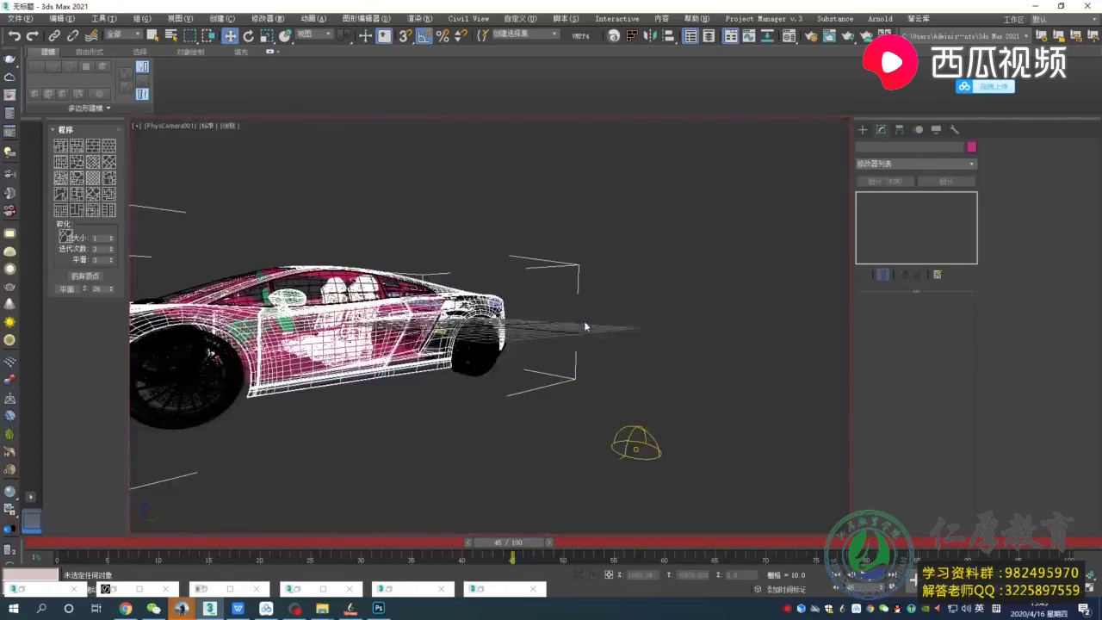
pyautogui.press('p')
pyautogui.hotkey('alt', 'w')
pyautogui.click(644, 370)
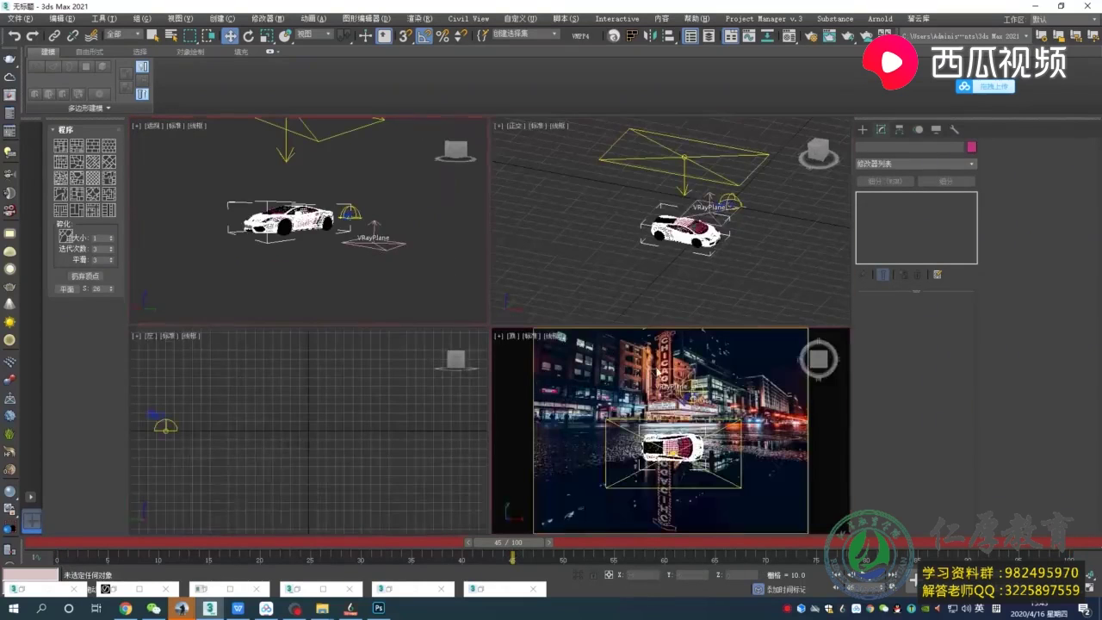
pyautogui.keyDown('alt'); pyautogui.moveTo(664, 383); pyautogui.dragTo(638, 370, button='middle'); pyautogui.keyUp('alt')
pyautogui.press('c')
pyautogui.hotkey('alt', 'w')
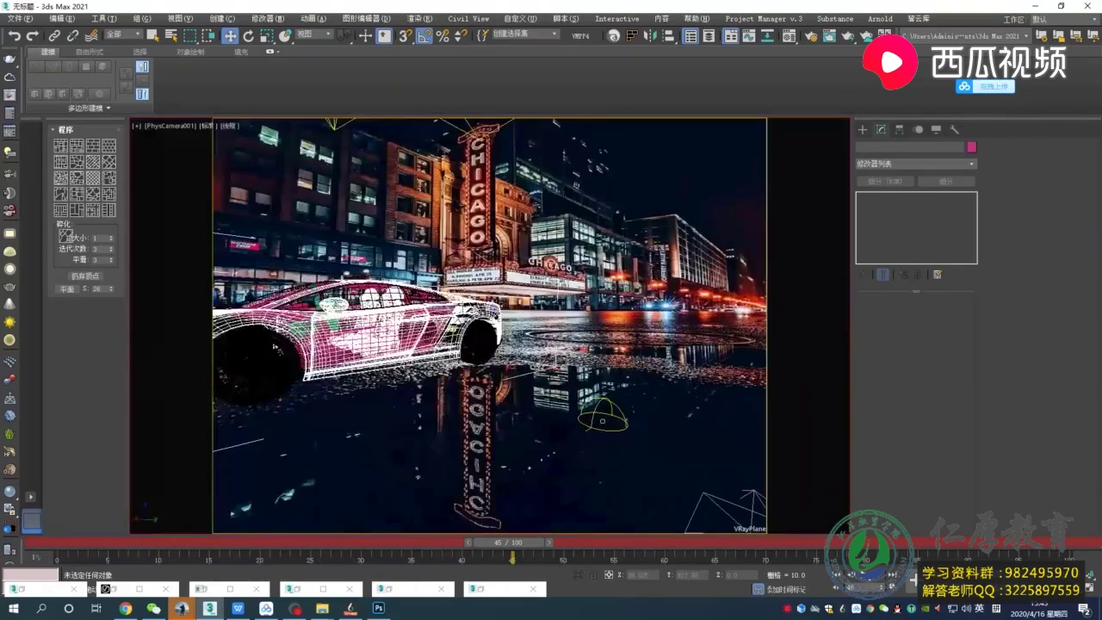
# Move the car group back into the camera frame, to about X -2427, and render the scene.
pyautogui.click(407, 334)
pyautogui.moveTo(301, 375); pyautogui.dragTo(390, 364)
pyautogui.hotkey('shift', 'q')
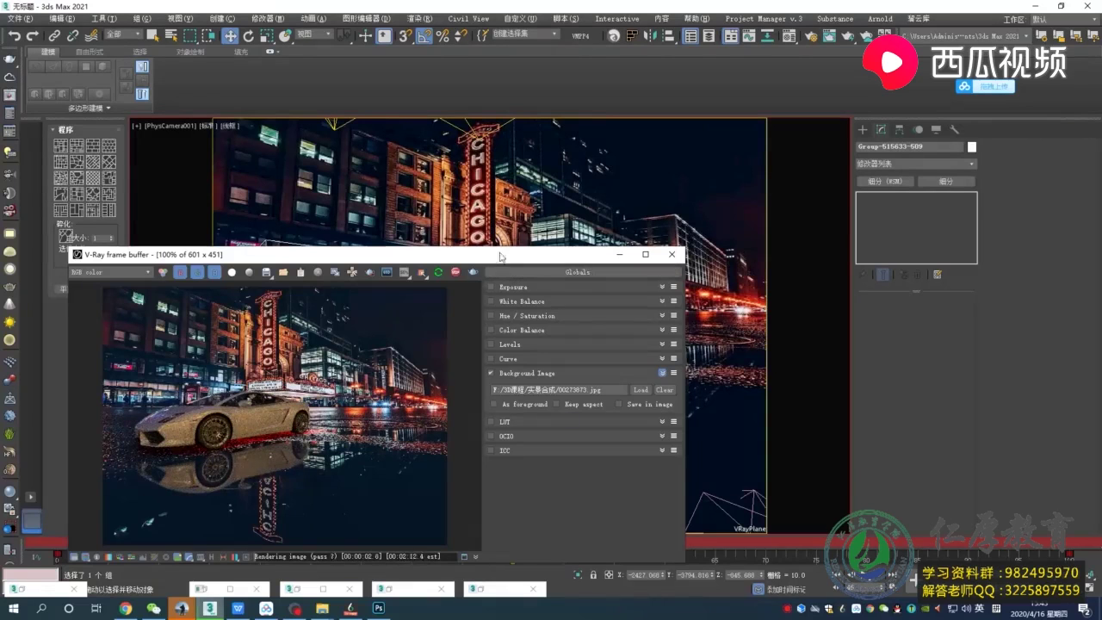
pyautogui.moveTo(519, 253); pyautogui.dragTo(642, 455)
pyautogui.moveTo(493, 447); pyautogui.dragTo(532, 266)
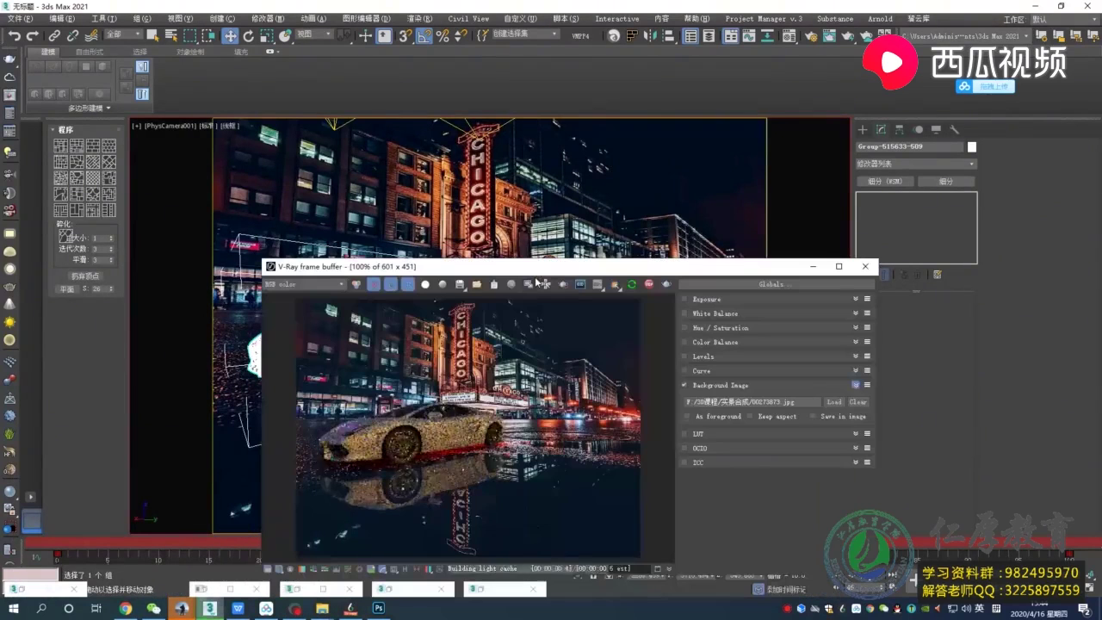
pyautogui.moveTo(295, 262); pyautogui.dragTo(187, 208)
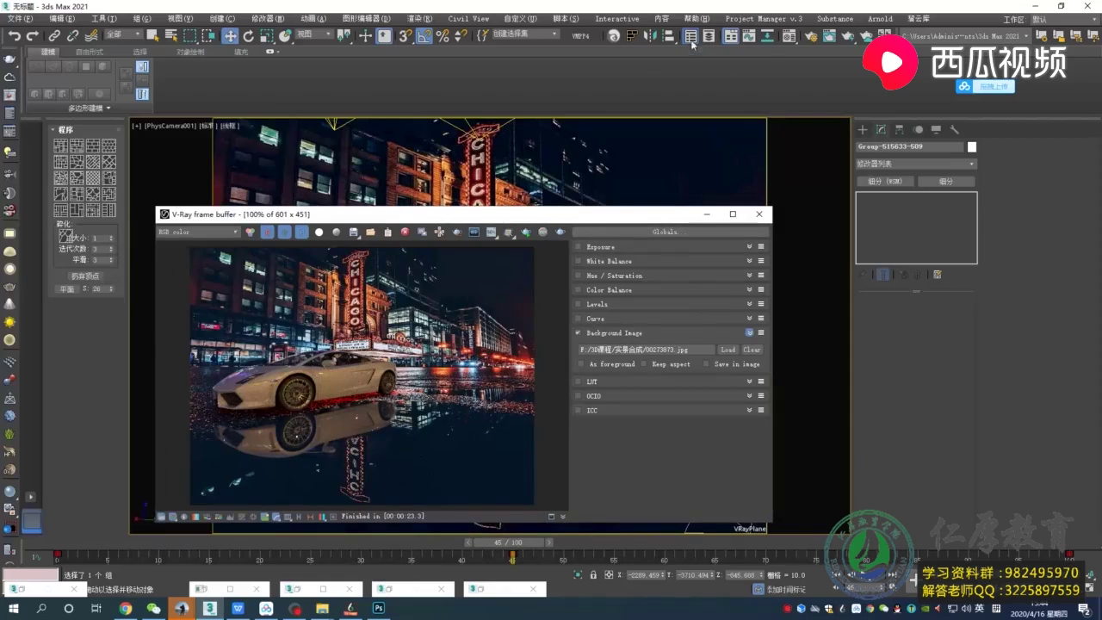
# Enable motion blur on PhysCamera001 and restart the interactive render.
pyautogui.click(689, 37)
pyautogui.click(153, 175)
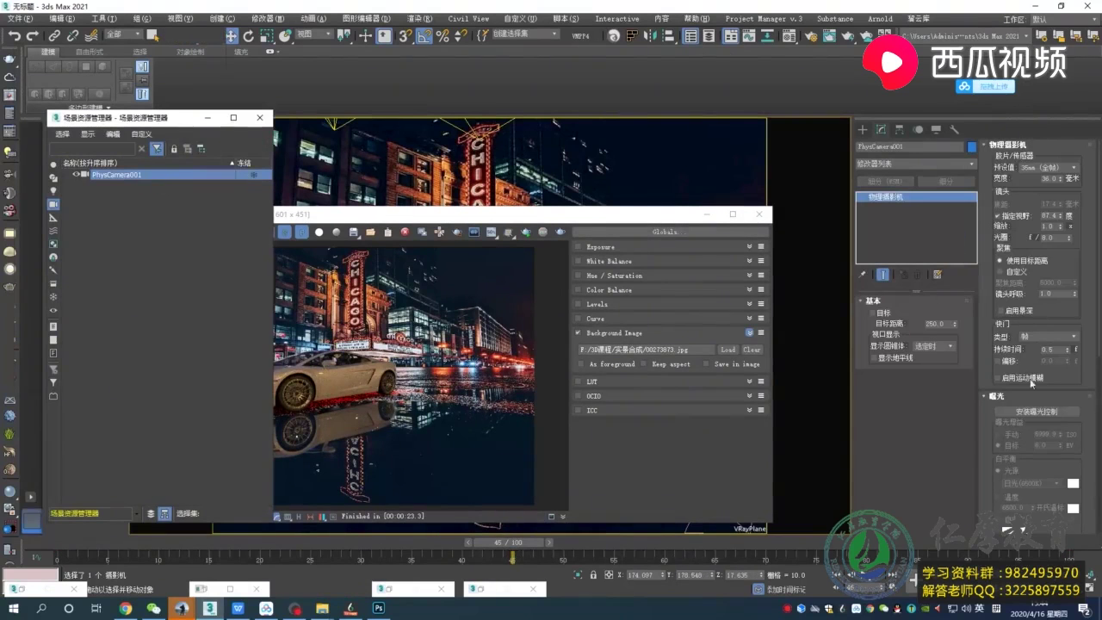
pyautogui.click(525, 232)
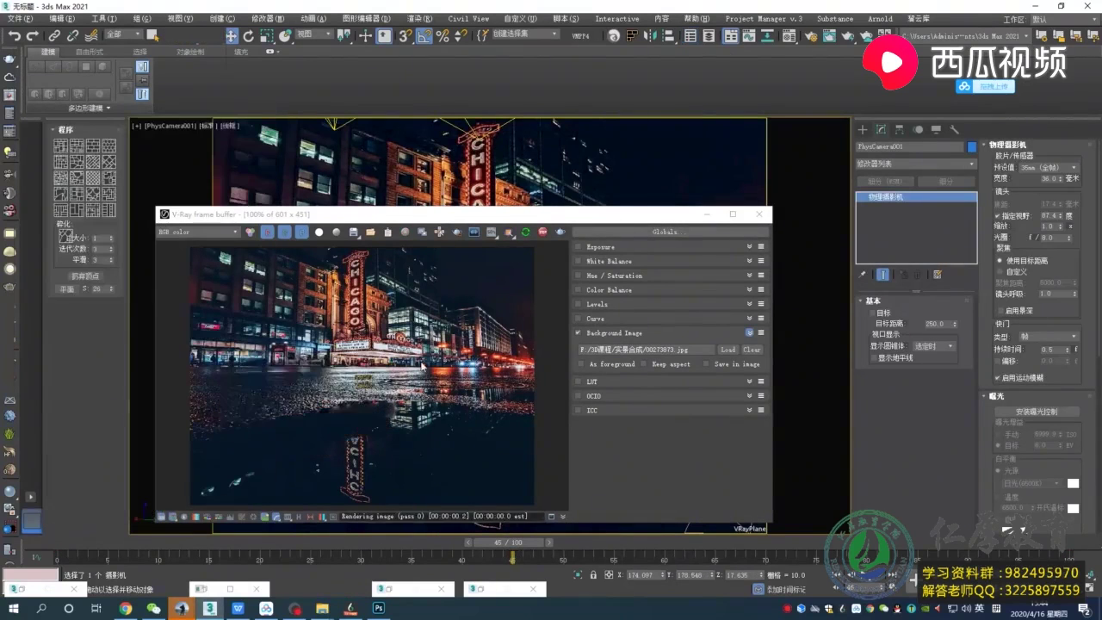
pyautogui.scroll(1, 345, 366)
pyautogui.scroll(-1, 324, 368)
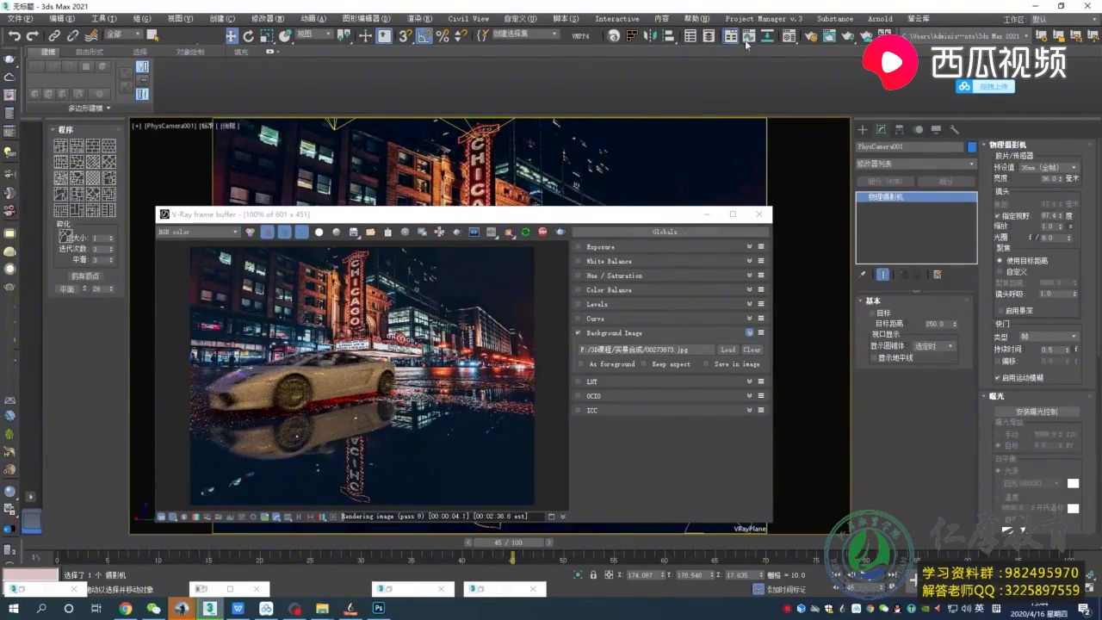
# Review the matte settings in the ground material's VRayMtlWrapper parameters and close the Material Editor.
pyautogui.click(789, 36)
pyautogui.click(572, 221)
pyautogui.moveTo(569, 223); pyautogui.dragTo(469, 222)
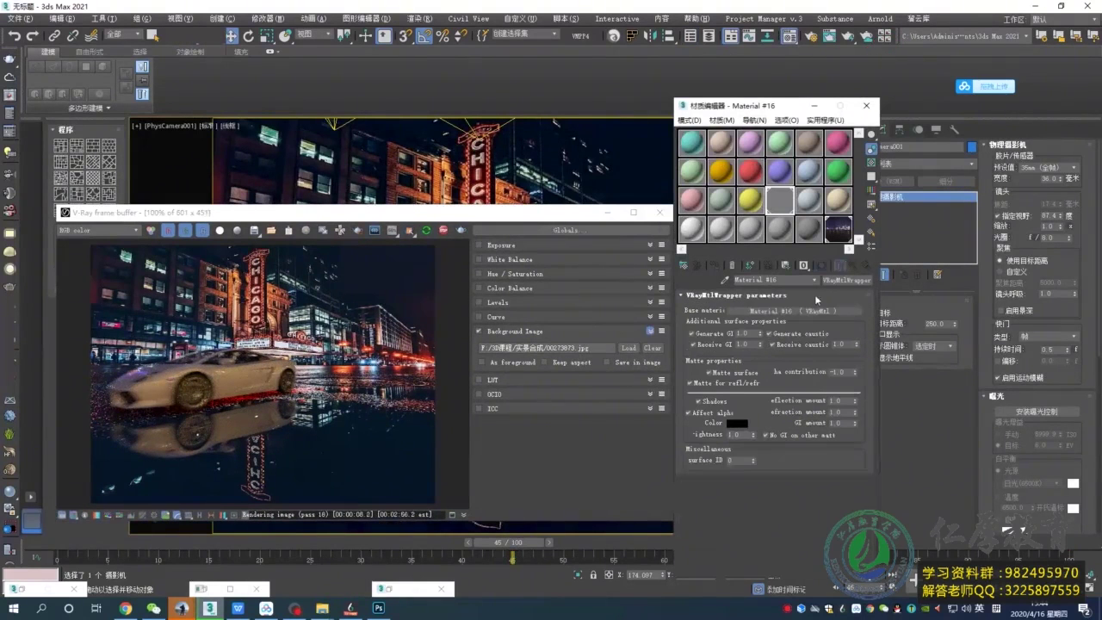
pyautogui.moveTo(578, 217); pyautogui.dragTo(496, 348)
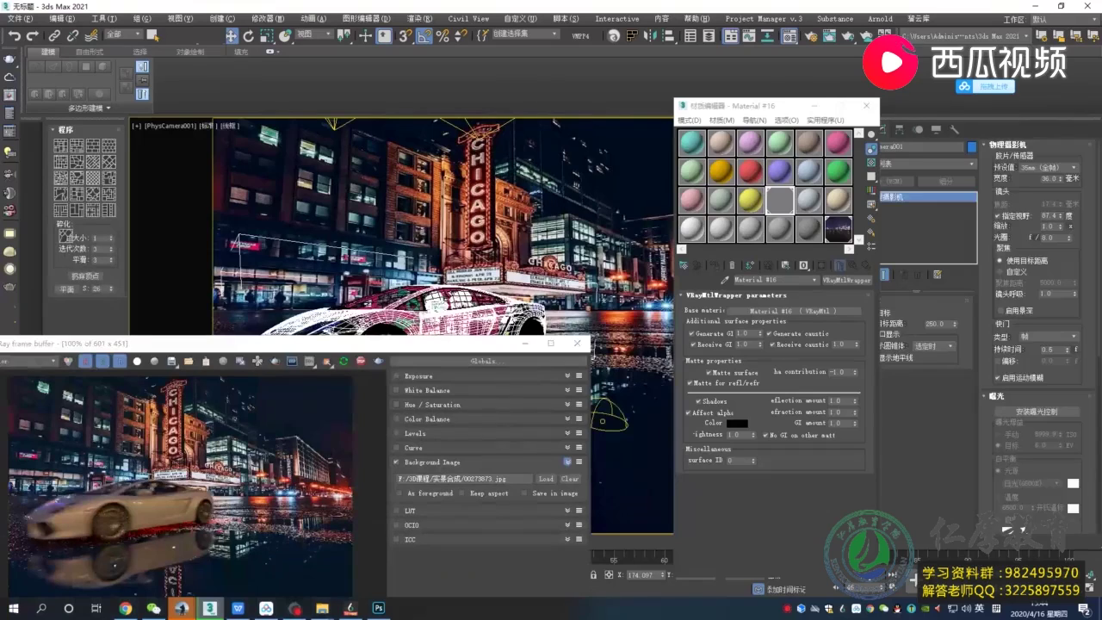
pyautogui.click(866, 105)
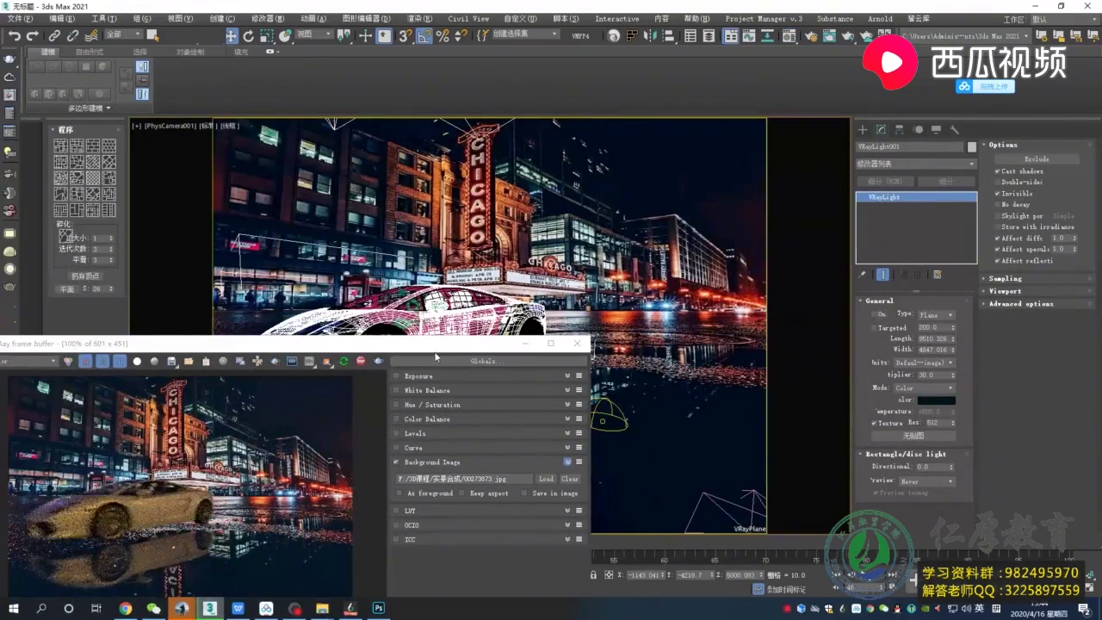
# Turn on the plane light VRayLight001 with the interactive render in view.
pyautogui.moveTo(433, 353); pyautogui.dragTo(569, 231)
pyautogui.click(880, 315)
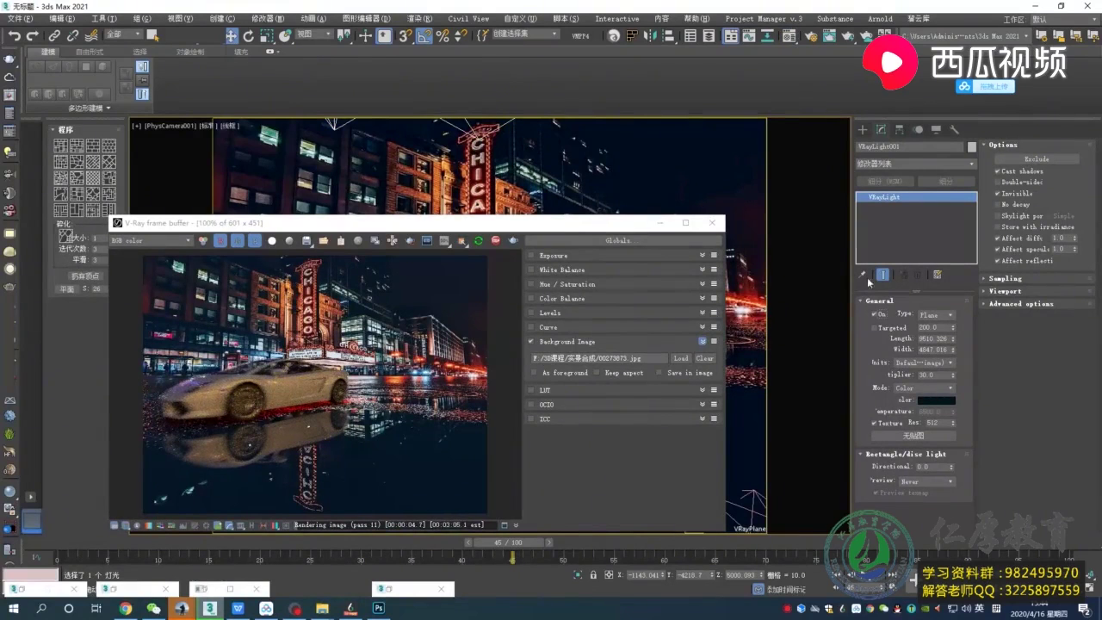
# Try a much brighter, near-white colour on the plane light VRayLight001.
pyautogui.click(935, 401)
pyautogui.moveTo(334, 82); pyautogui.dragTo(336, 148)
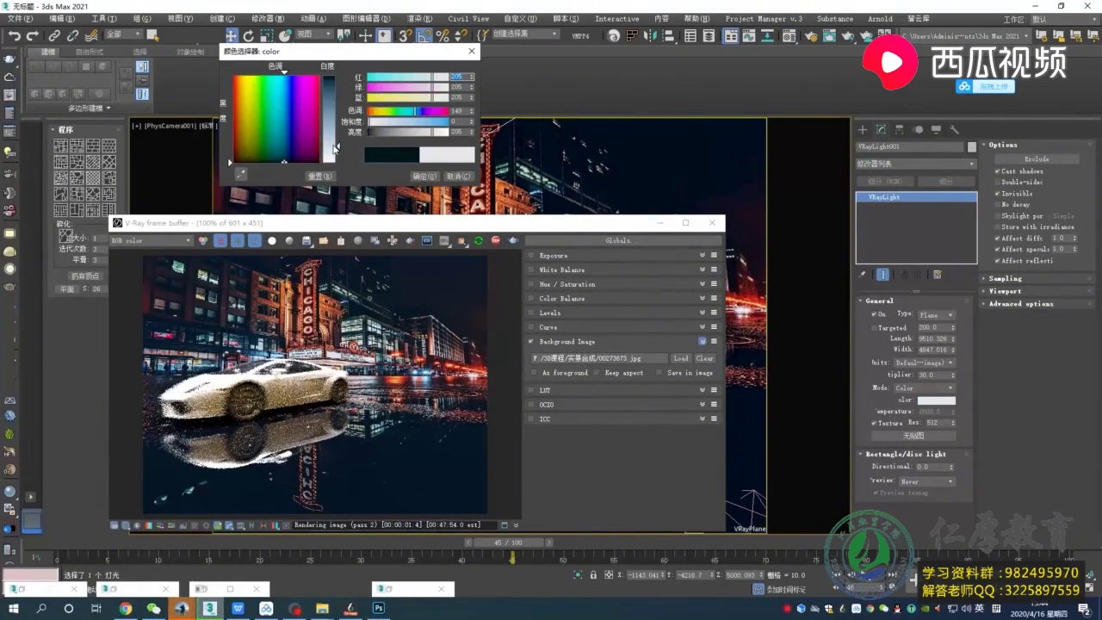
pyautogui.click(457, 179)
# Try a very dark warm orange tint on the plane light VRayLight001, adjusting its brightness and whiteness.
pyautogui.click(936, 401)
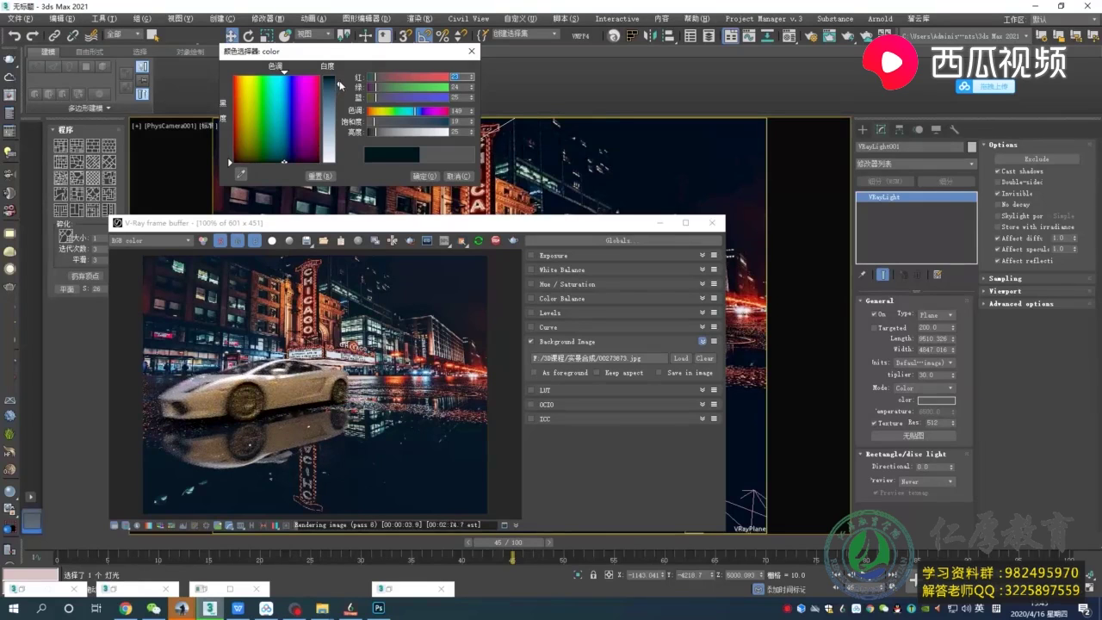
pyautogui.moveTo(340, 85); pyautogui.dragTo(240, 77)
pyautogui.moveTo(445, 134); pyautogui.dragTo(370, 131)
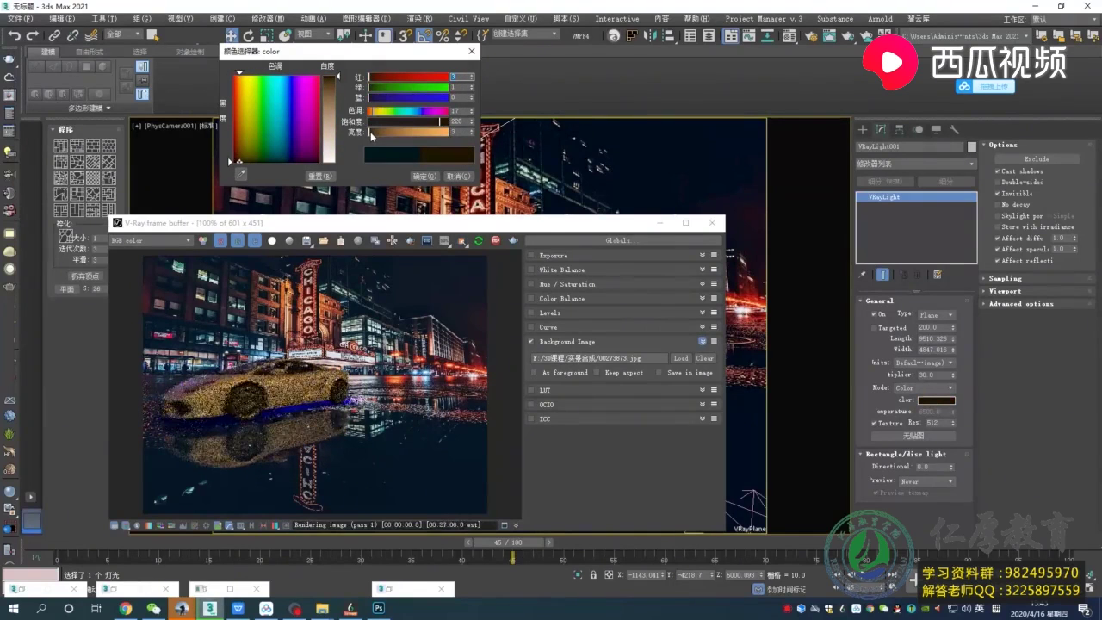
pyautogui.click(291, 76)
pyautogui.moveTo(289, 84)
pyautogui.mouseDown()
pyautogui.moveTo(235, 82)
pyautogui.moveTo(242, 77)
pyautogui.mouseUp()
pyautogui.moveTo(446, 132); pyautogui.dragTo(370, 133)
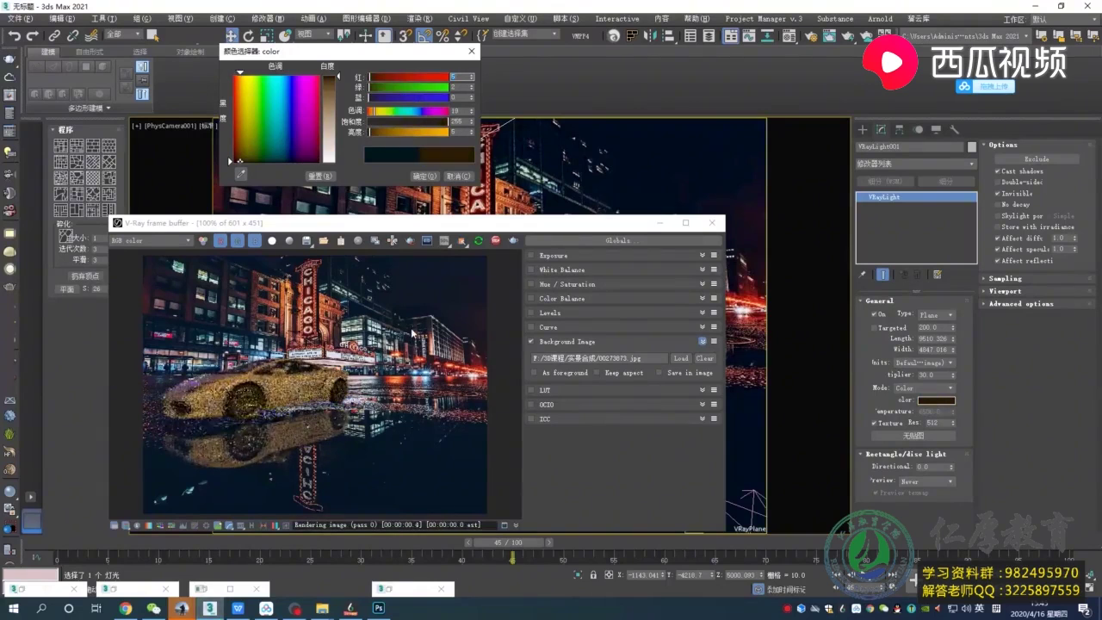
pyautogui.click(337, 82)
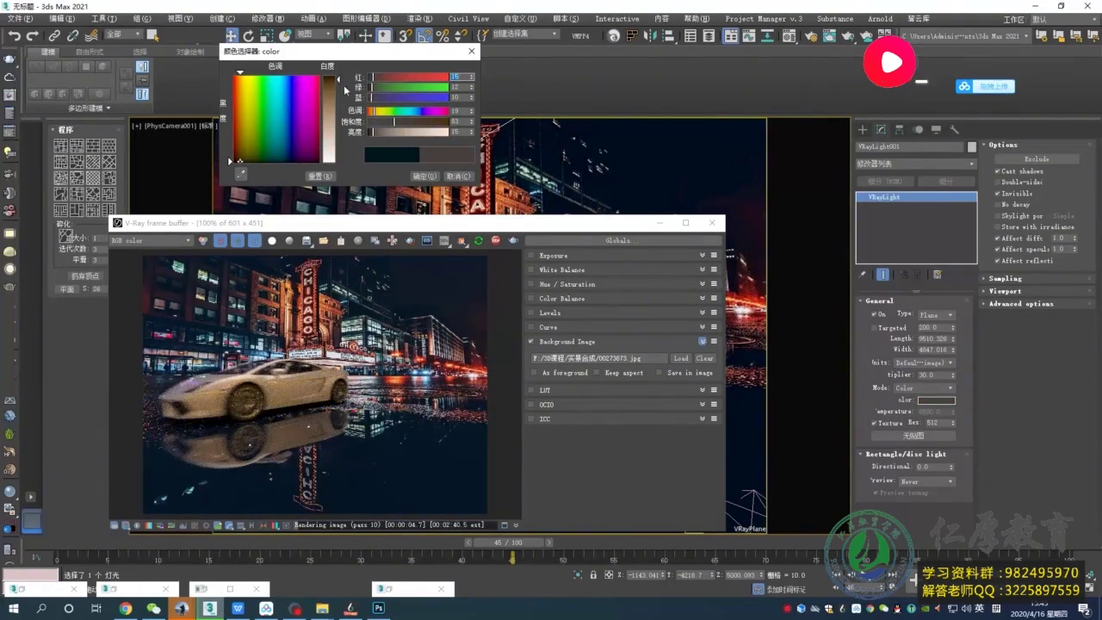
# Set the plane light's colour to a very dark, muted blue with hue 172, saturation 126 and brightness 10.
pyautogui.moveTo(296, 119); pyautogui.dragTo(292, 158)
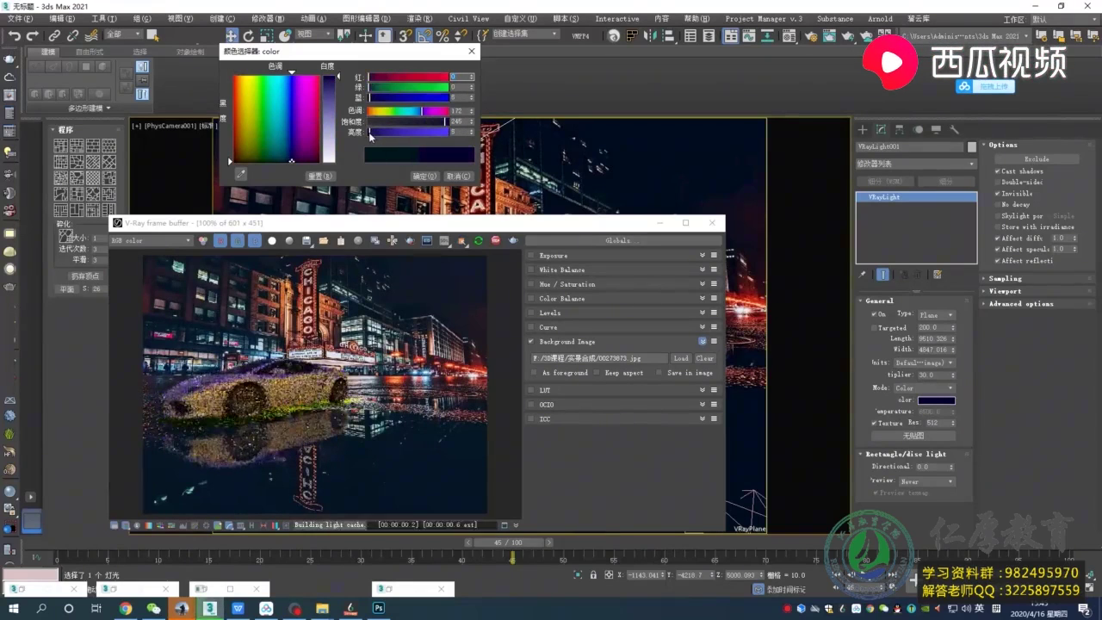
pyautogui.click(337, 82)
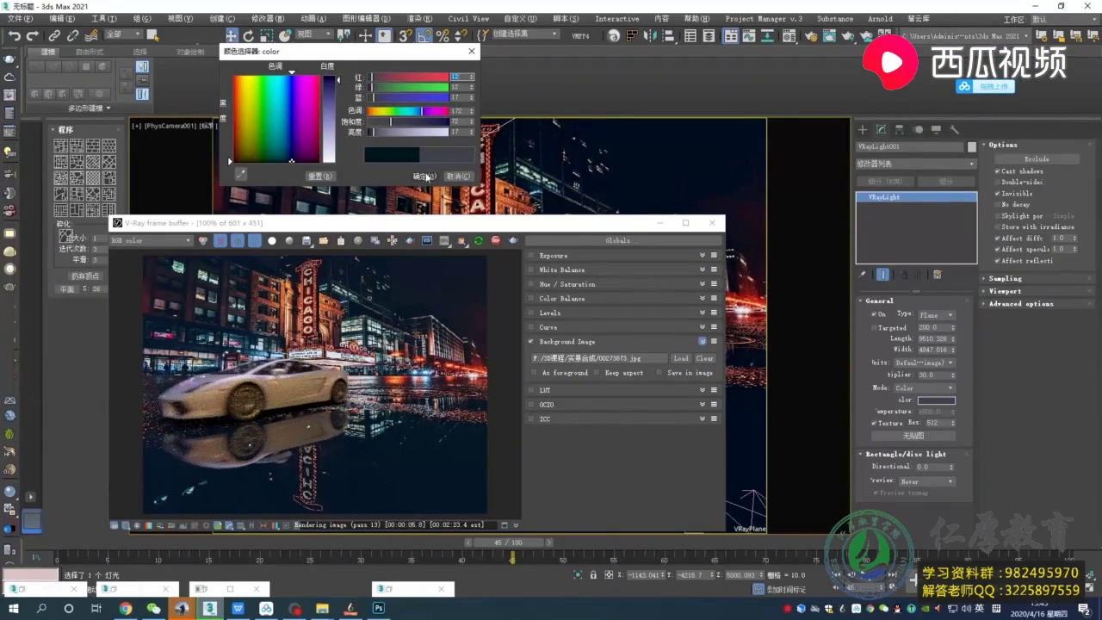
pyautogui.click(336, 82)
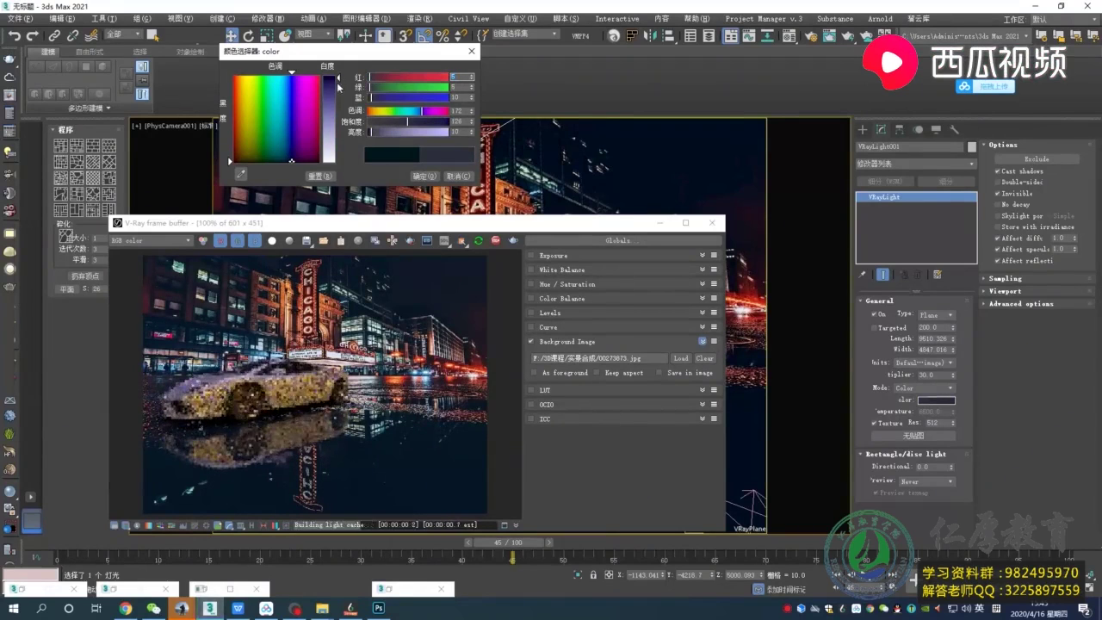
pyautogui.click(423, 177)
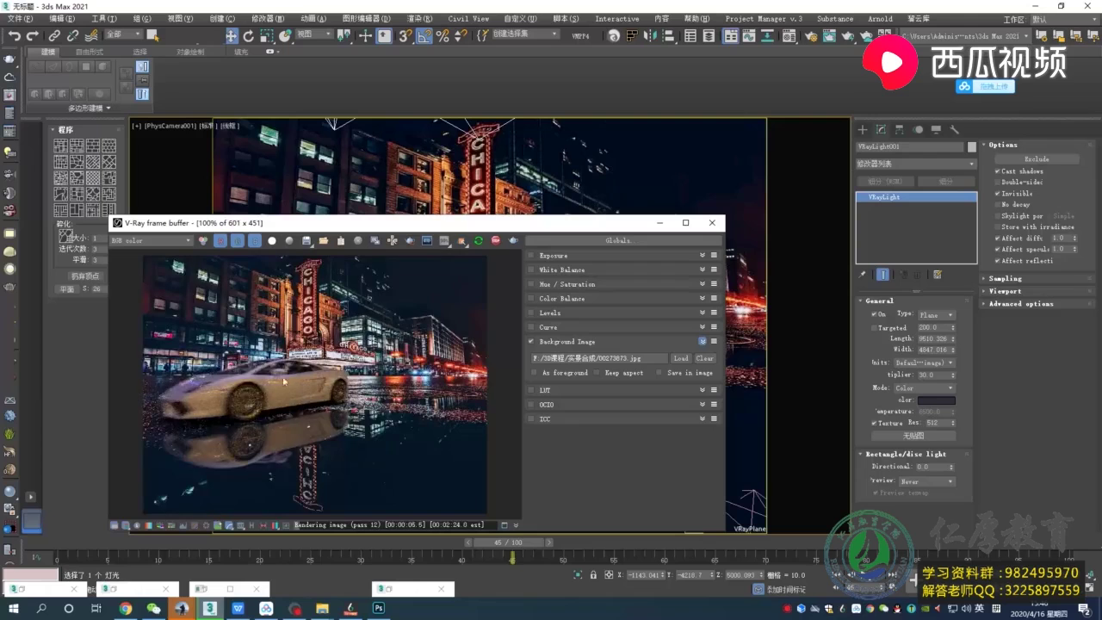
# Enable the Exposure correction in the V-Ray frame buffer with exposure -0.12 and contrast 0.08.
pyautogui.moveTo(520, 225); pyautogui.dragTo(532, 220)
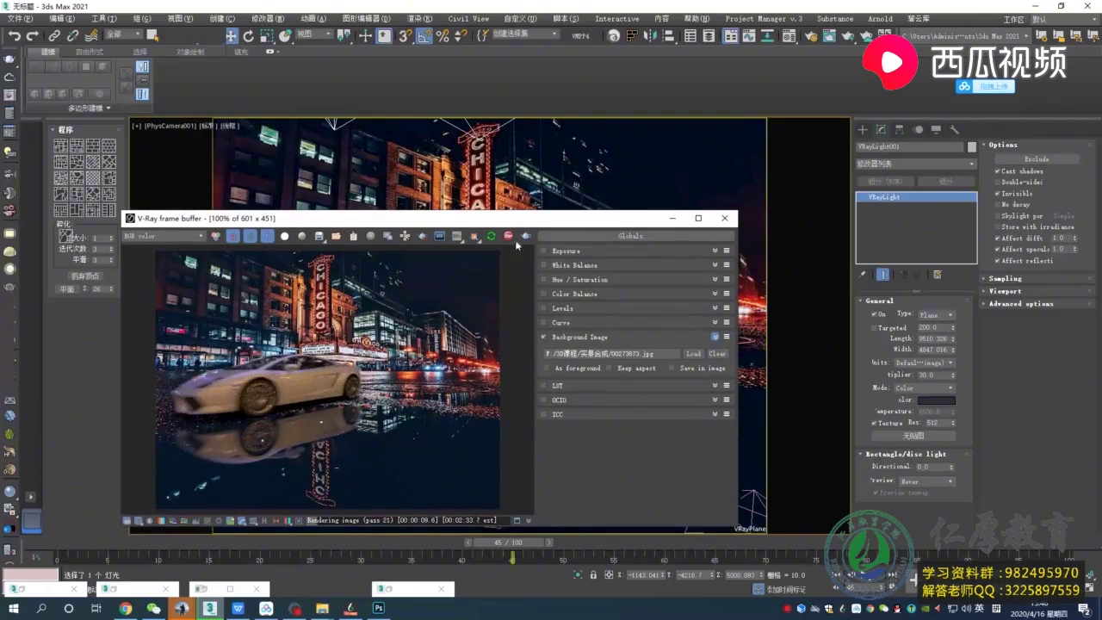
pyautogui.click(545, 251)
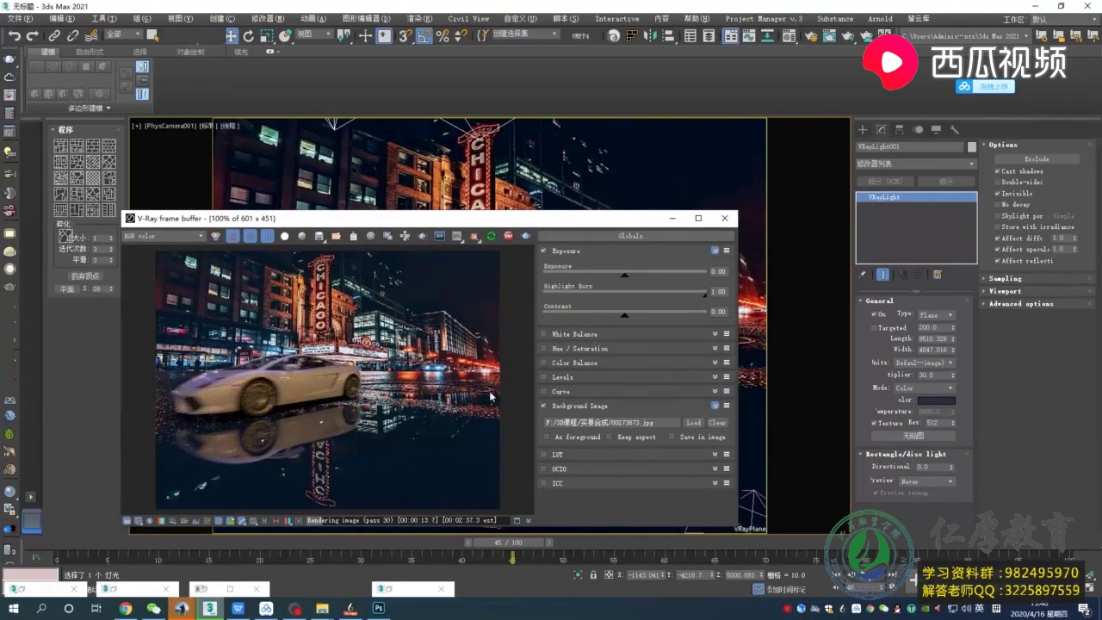
pyautogui.moveTo(624, 275); pyautogui.dragTo(638, 281)
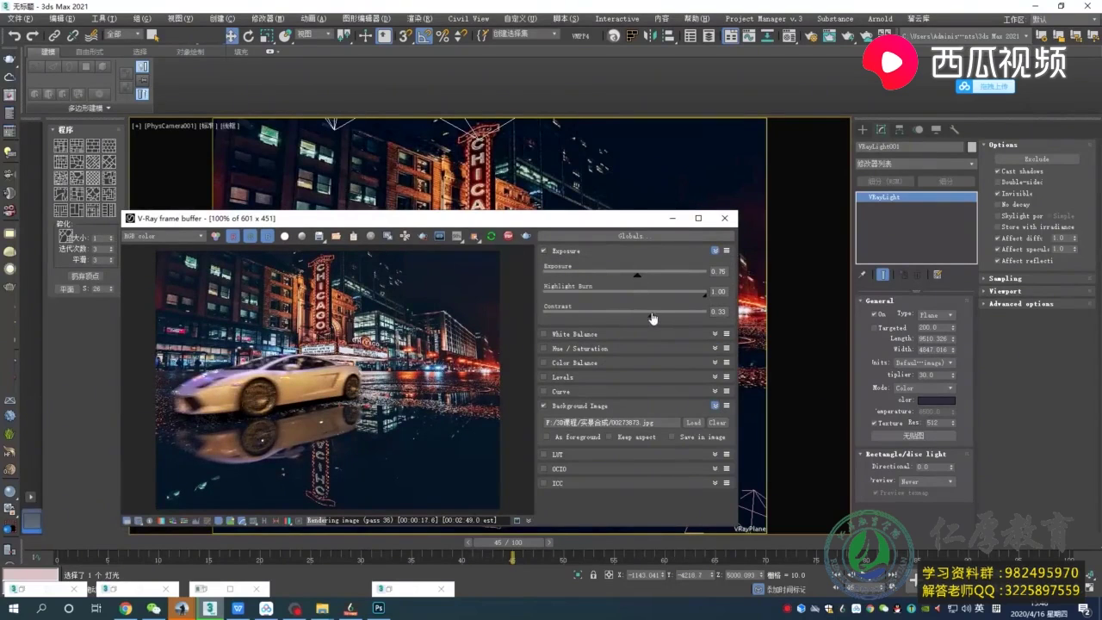
pyautogui.moveTo(637, 275); pyautogui.dragTo(625, 280)
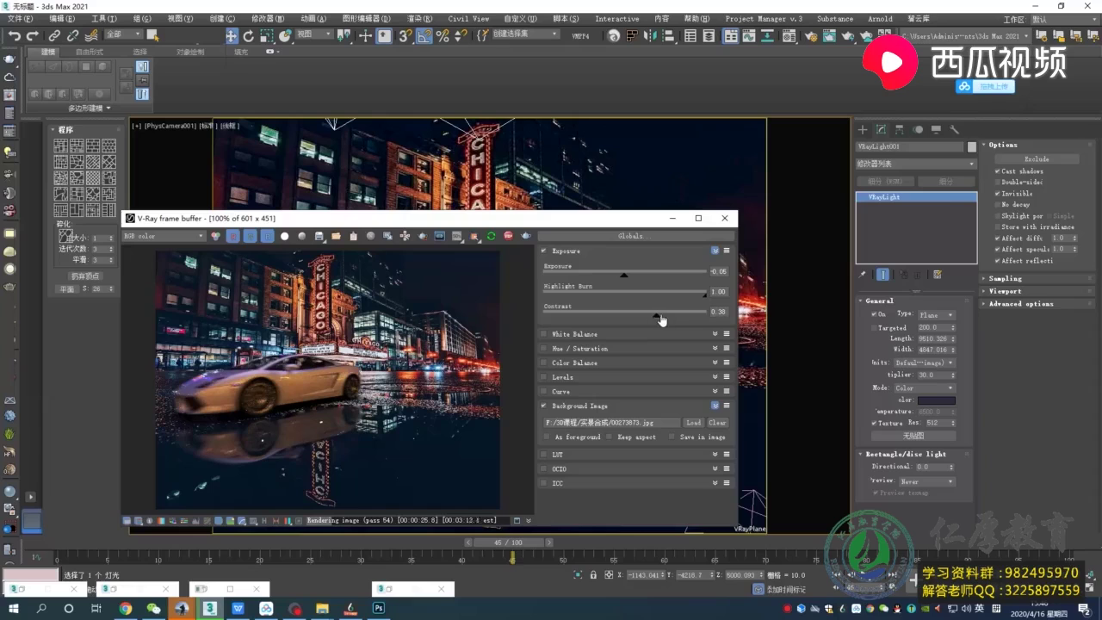
pyautogui.moveTo(670, 321); pyautogui.dragTo(631, 321)
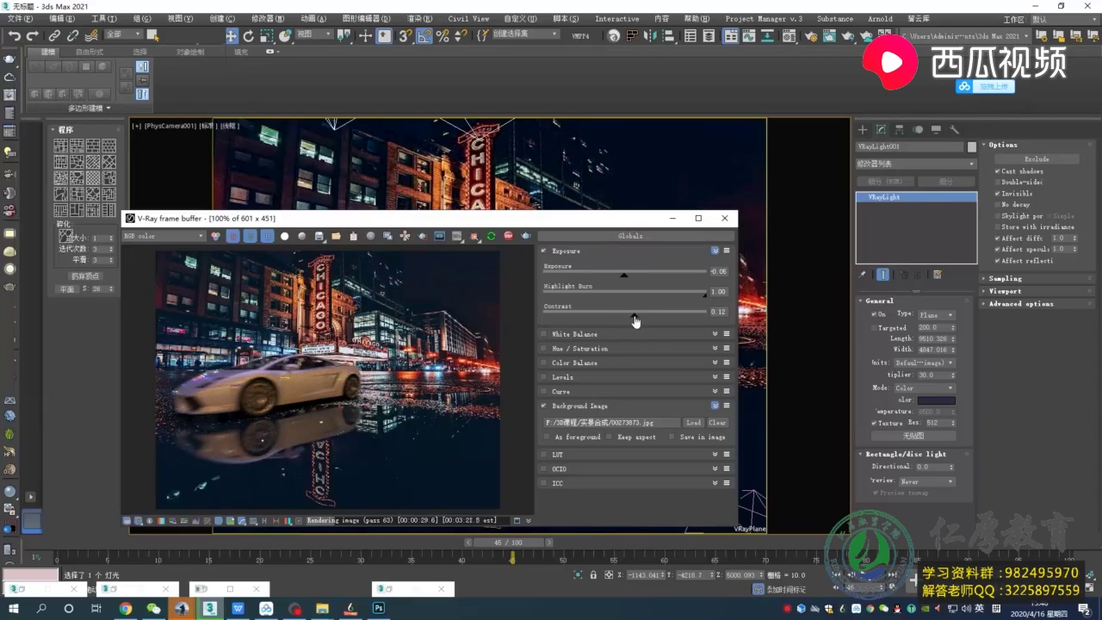
pyautogui.moveTo(625, 278); pyautogui.dragTo(622, 281)
# Enable White Balance at temperature 7200 and Hue/Saturation with the saturation at 0.43 in the frame buffer.
pyautogui.click(543, 334)
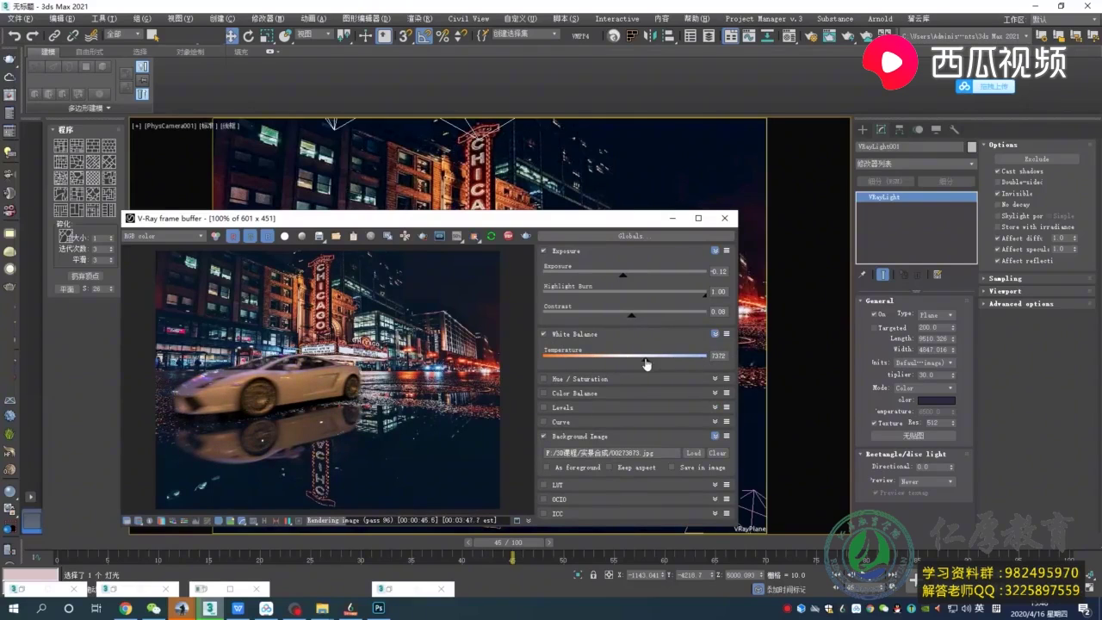
pyautogui.moveTo(645, 362); pyautogui.dragTo(643, 362)
pyautogui.click(563, 380)
pyautogui.moveTo(624, 427); pyautogui.dragTo(656, 428)
pyautogui.moveTo(598, 219); pyautogui.dragTo(585, 200)
# Turn off the White Balance correction and collapse the Hue/Saturation settings in the frame buffer.
pyautogui.click(559, 450)
pyautogui.scroll(-2, 602, 361)
pyautogui.click(532, 362)
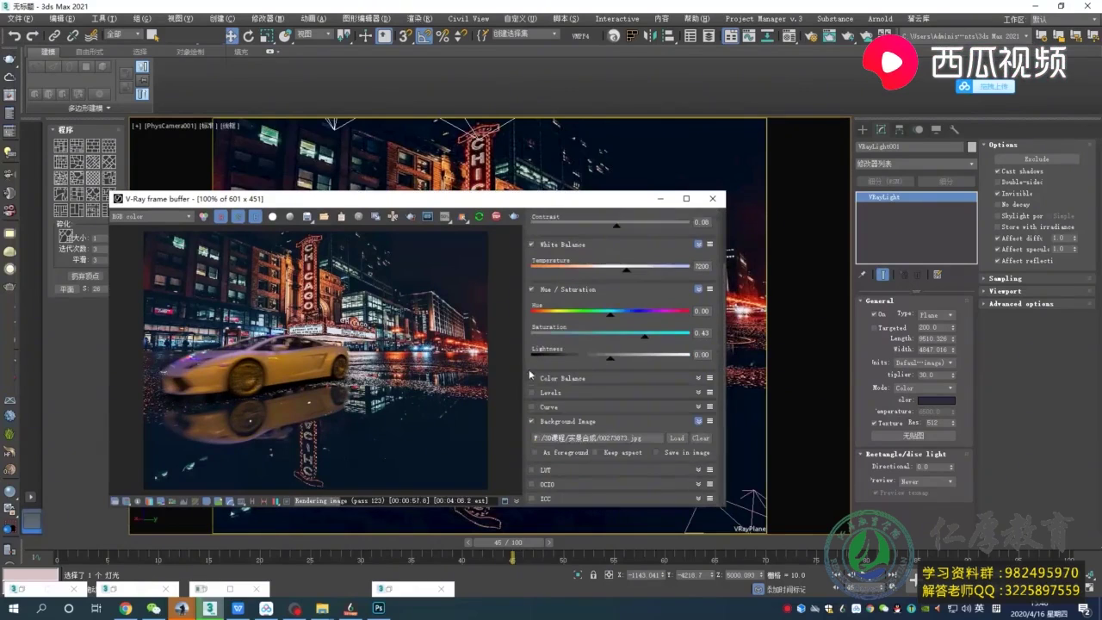
pyautogui.click(538, 292)
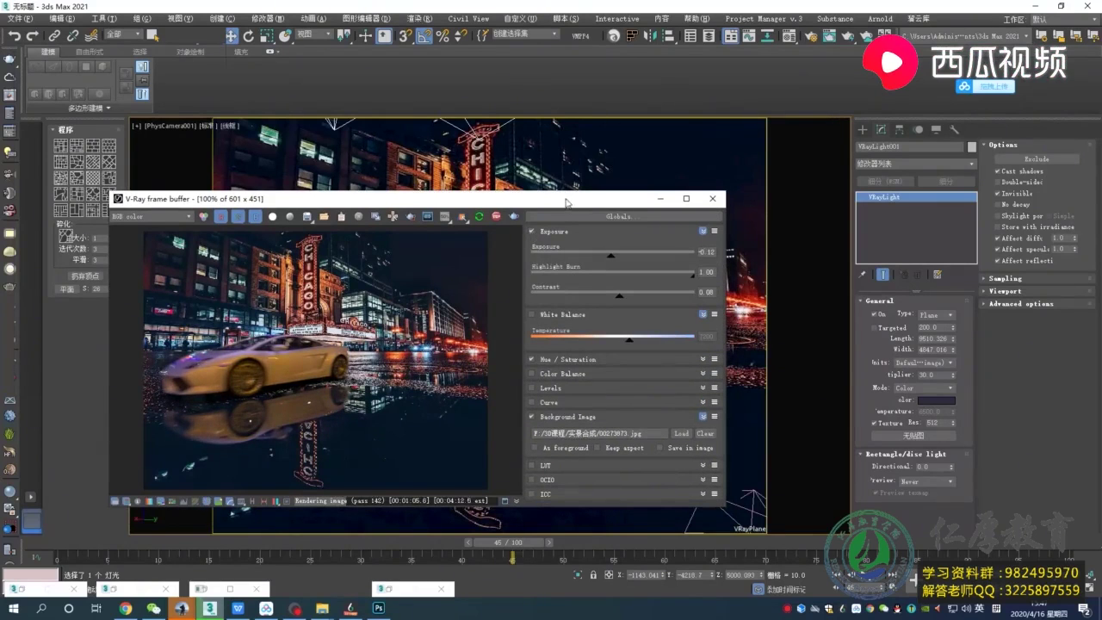
pyautogui.moveTo(570, 203); pyautogui.dragTo(603, 242)
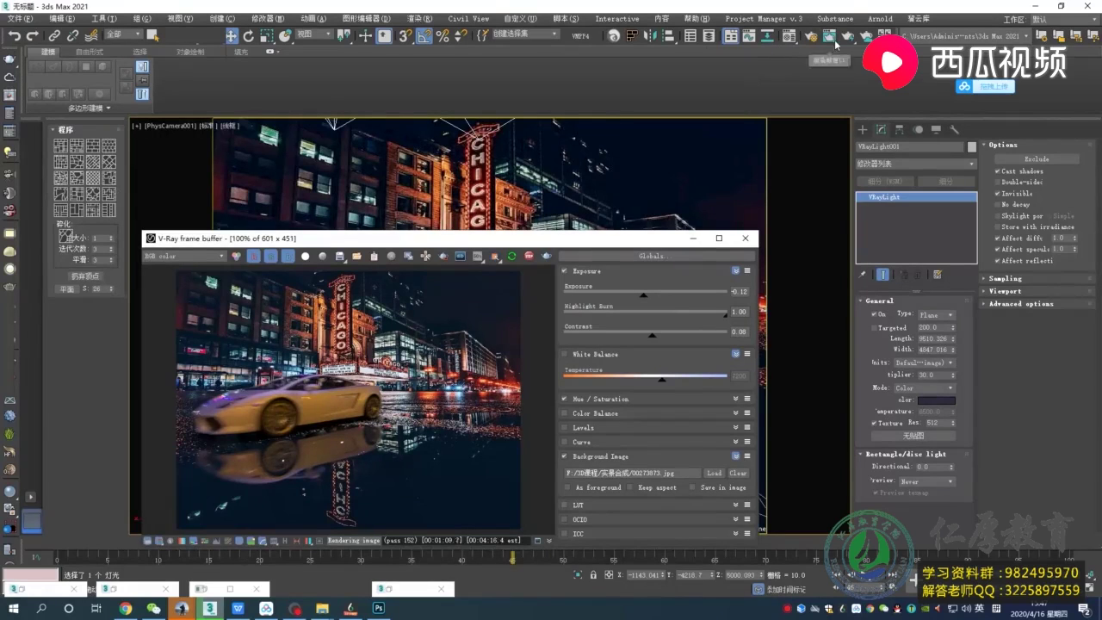
# Select PhysCamera001 in the Scene Explorer and bring its physical camera parameters into view beside the frame buffer.
pyautogui.click(690, 36)
pyautogui.moveTo(172, 116); pyautogui.dragTo(159, 119)
pyautogui.click(129, 176)
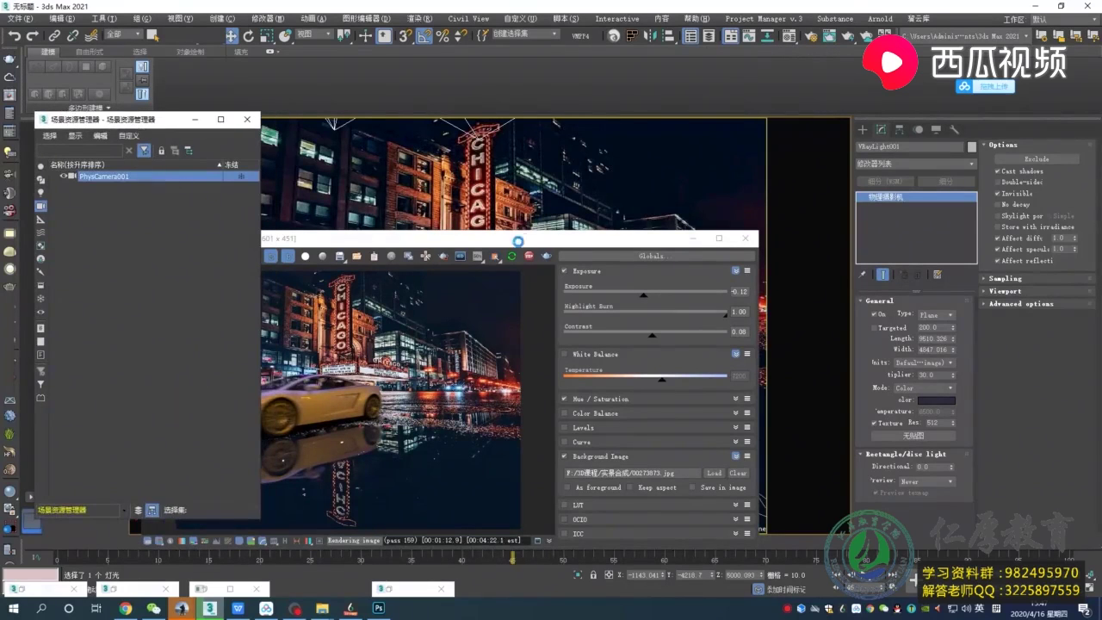
pyautogui.moveTo(529, 244); pyautogui.dragTo(556, 197)
pyautogui.scroll(-3, 1072, 316)
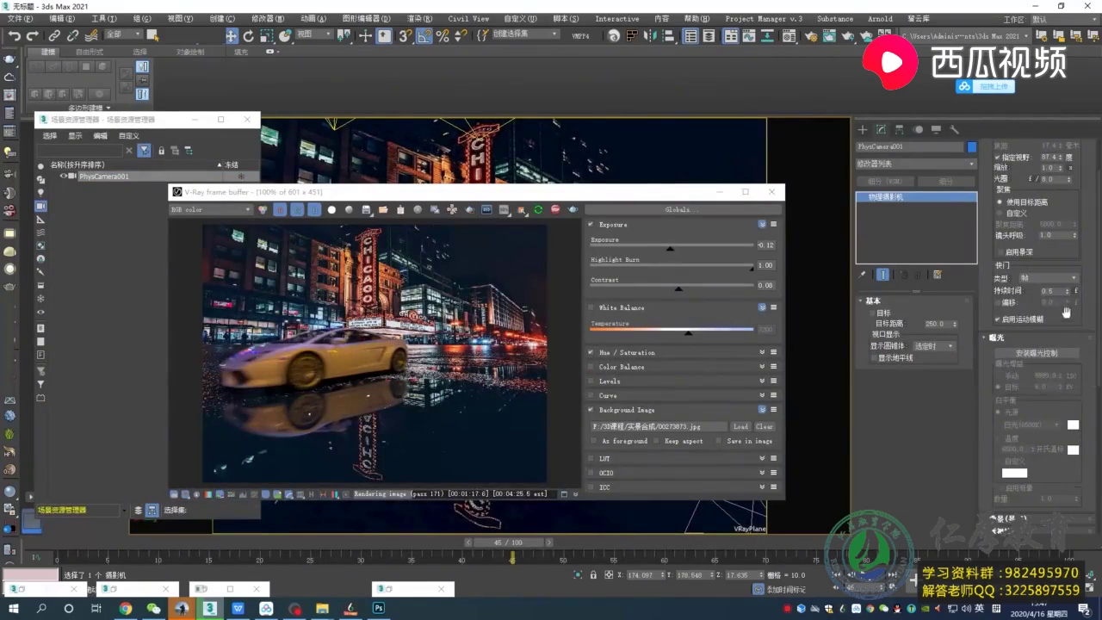
pyautogui.moveTo(1074, 321); pyautogui.dragTo(1068, 381)
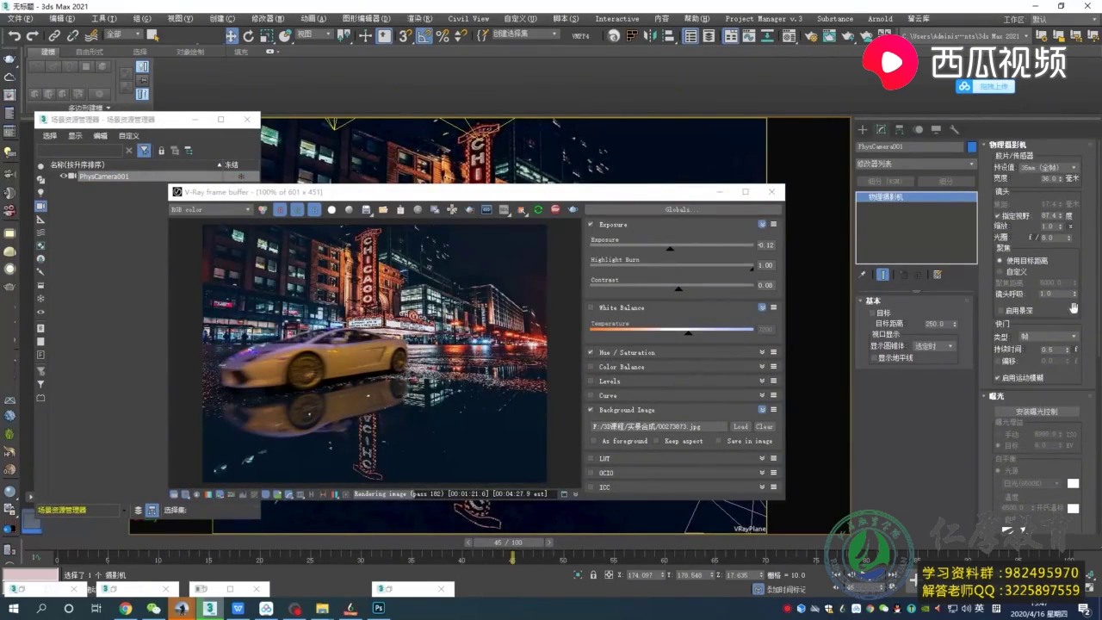
# Try a different aperture and a shutter duration of 0 on PhysCamera001.
pyautogui.moveTo(1069, 238)
pyautogui.mouseDown()
pyautogui.moveTo(1069, 249)
pyautogui.moveTo(1072, 225)
pyautogui.mouseUp()
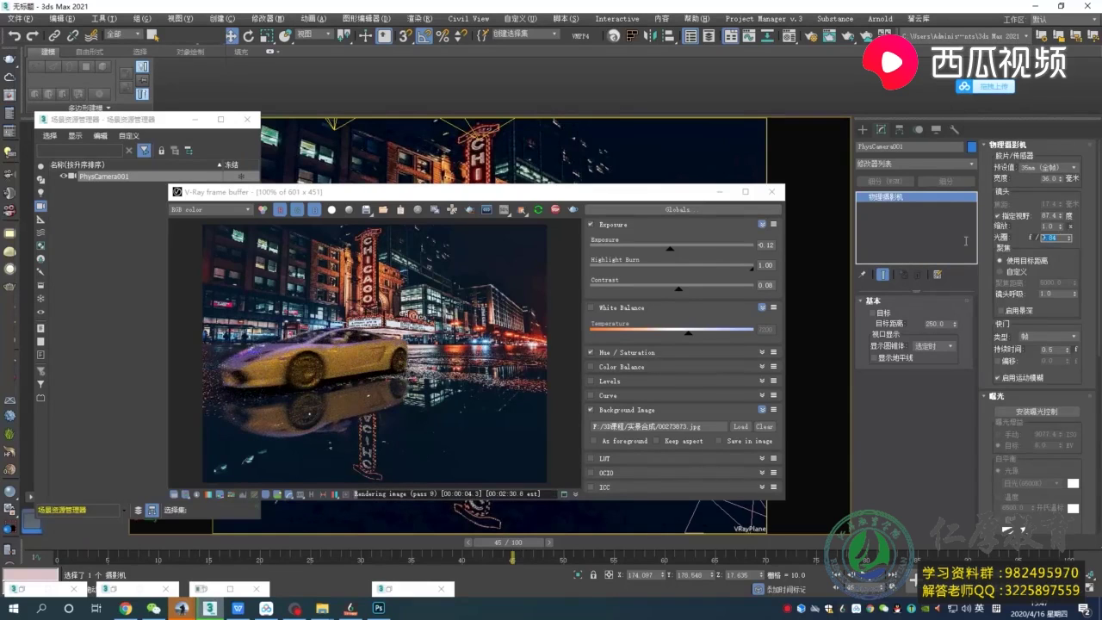
pyautogui.moveTo(1083, 324); pyautogui.dragTo(1060, 370)
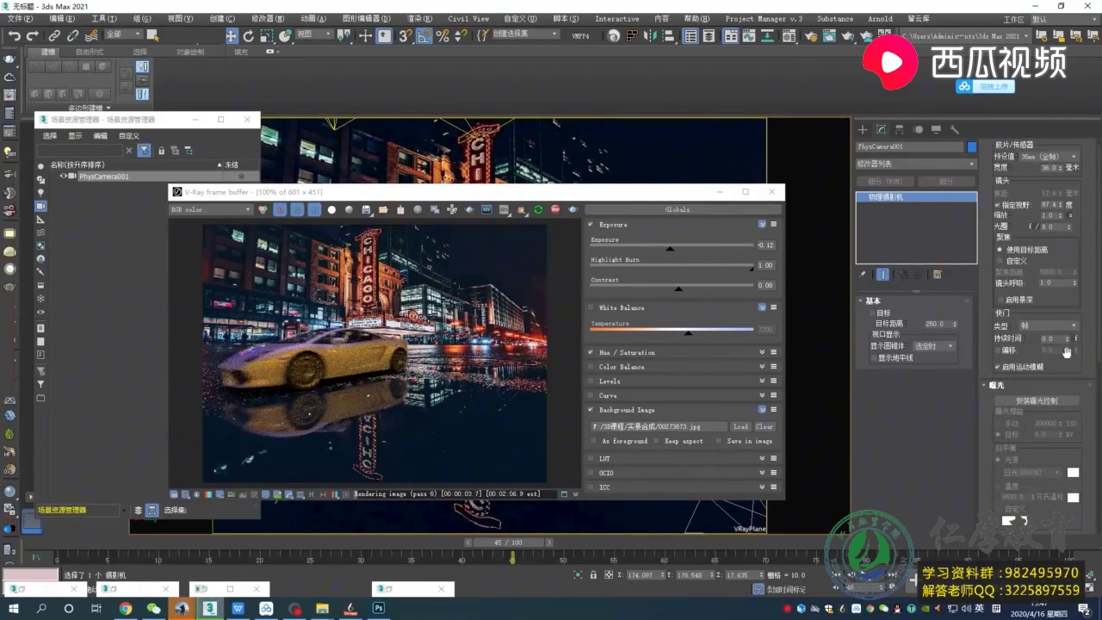
pyautogui.press('Return')
pyautogui.scroll(1, 1080, 304)
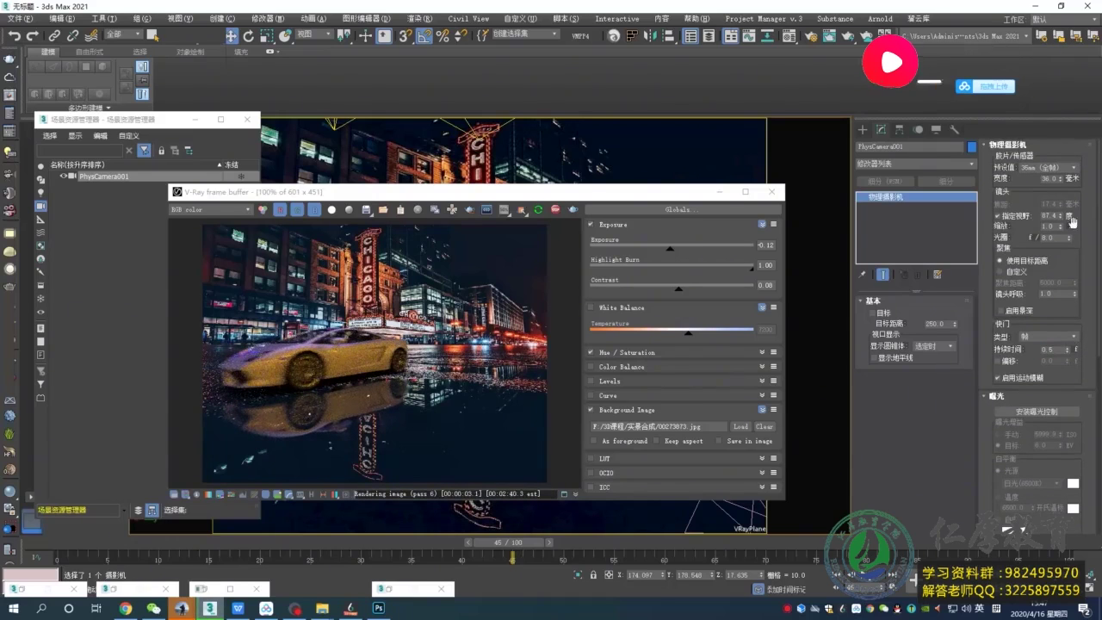
# Set PhysCamera001's bokeh options to center bias 18.4, optical vignetting 0.61 and anisotropy -0.4.
pyautogui.scroll(-10, 1074, 293)
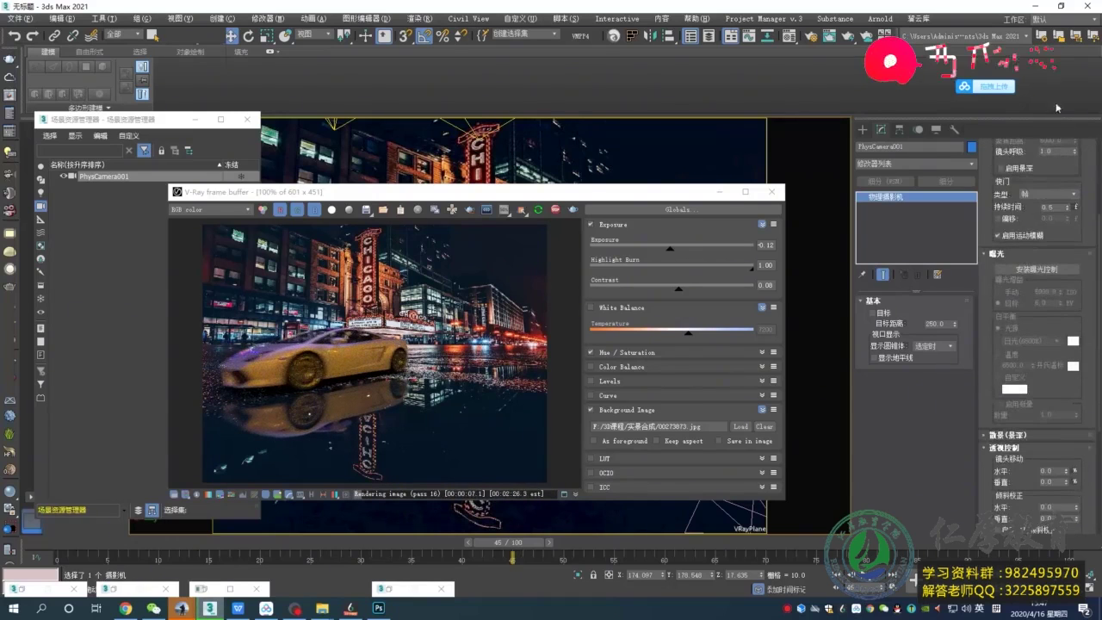
pyautogui.scroll(-1, 1042, 316)
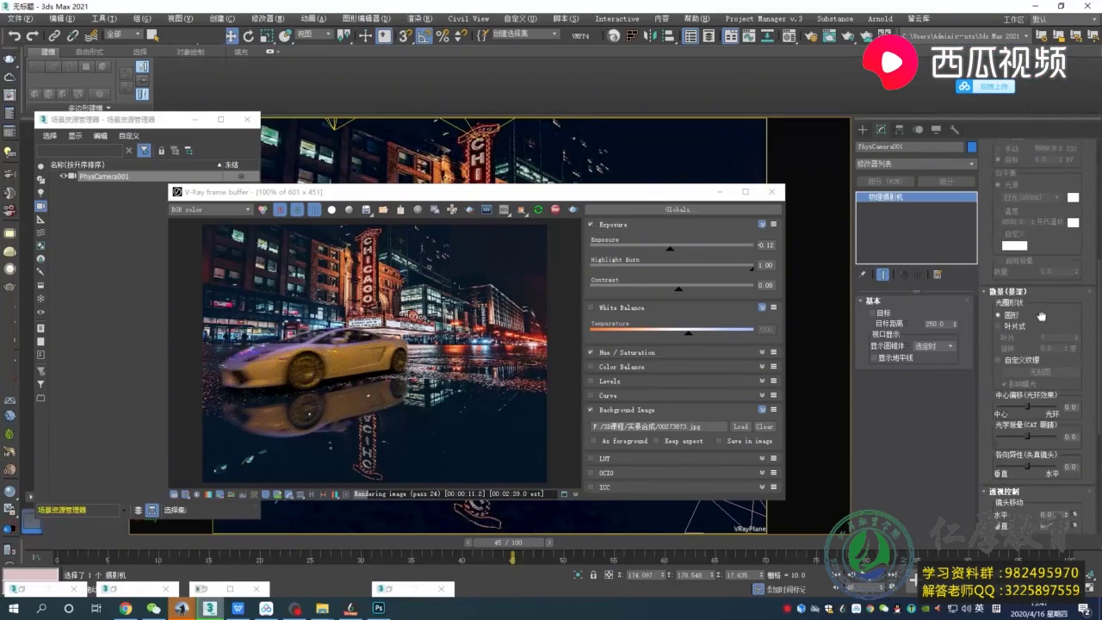
pyautogui.moveTo(1026, 406); pyautogui.dragTo(1044, 437)
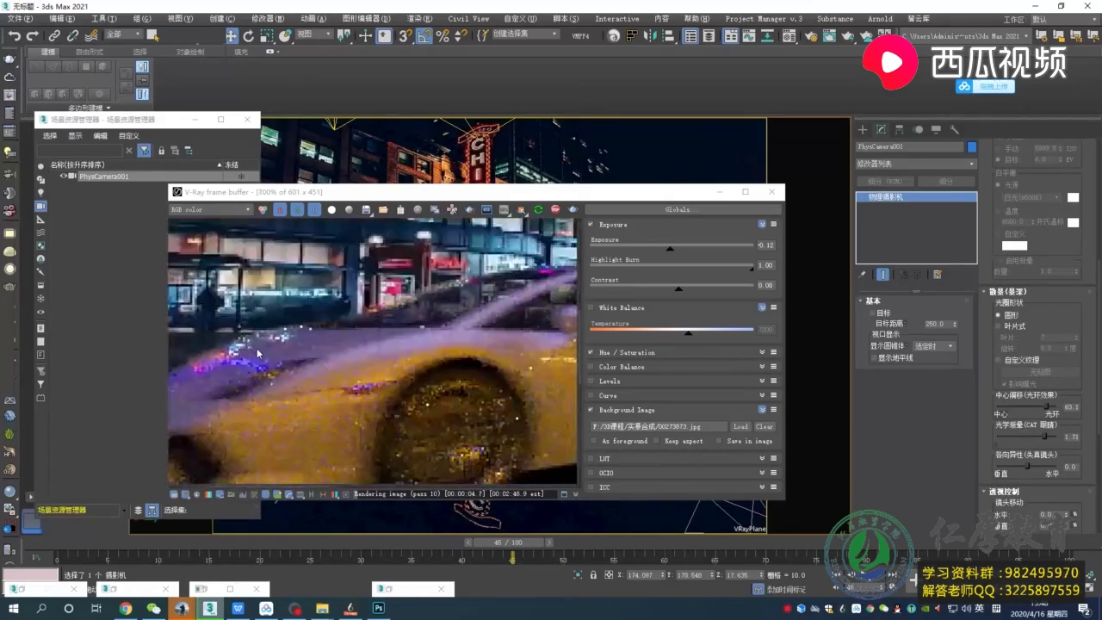
pyautogui.moveTo(1042, 438); pyautogui.dragTo(1034, 408)
pyautogui.moveTo(1027, 466); pyautogui.dragTo(1014, 468)
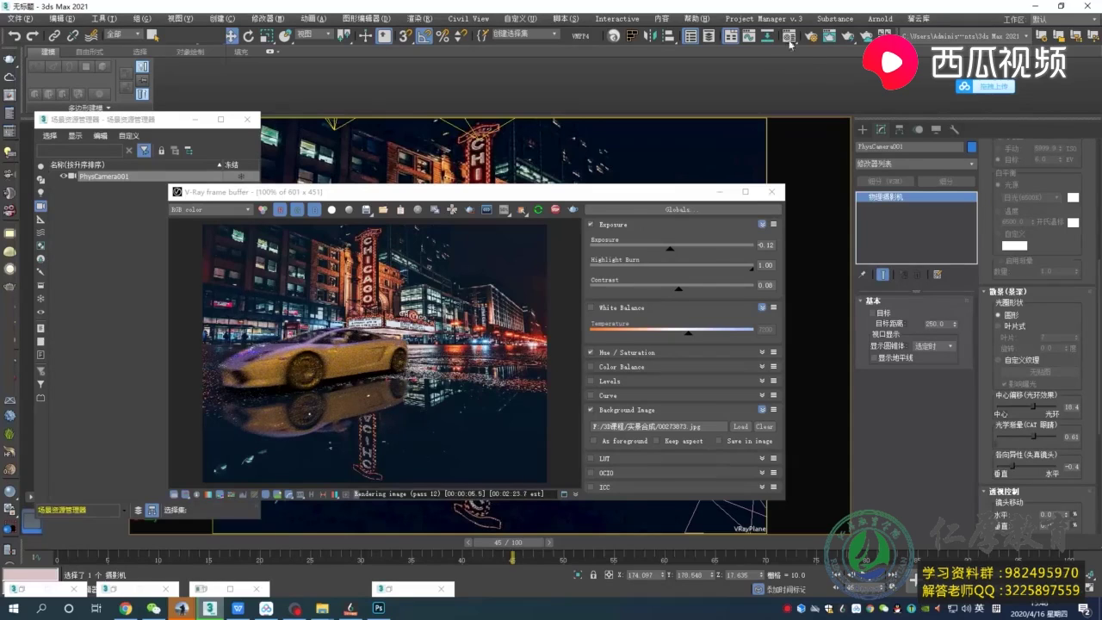
# Set the HDRI environment map's rotation to 101 degrees and minimise the Material Editor.
pyautogui.press('m')
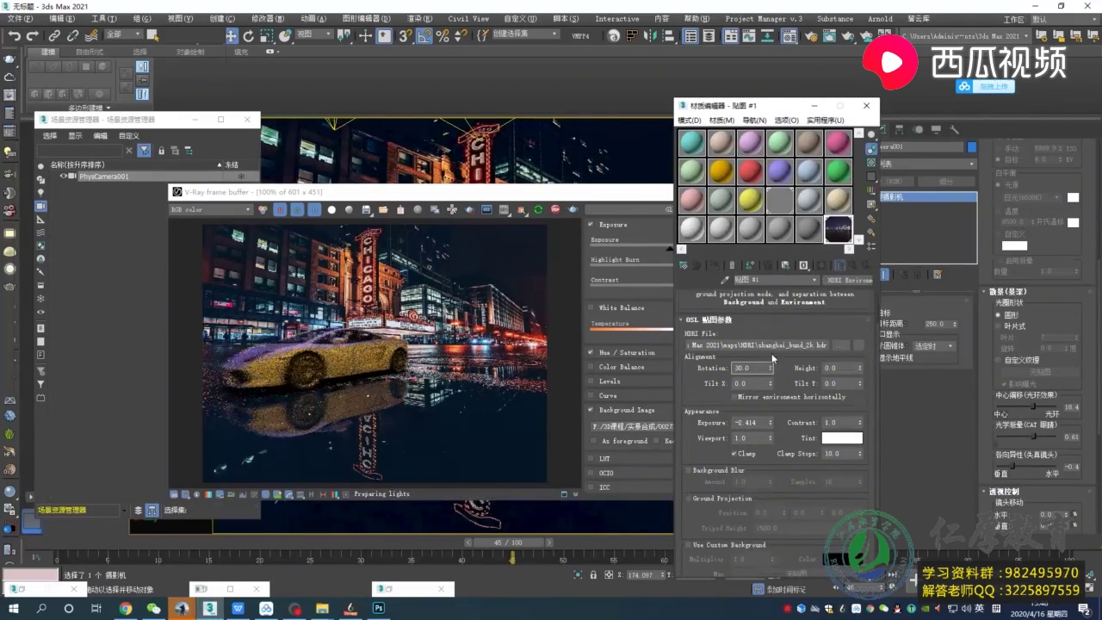
pyautogui.moveTo(772, 358); pyautogui.dragTo(770, 373)
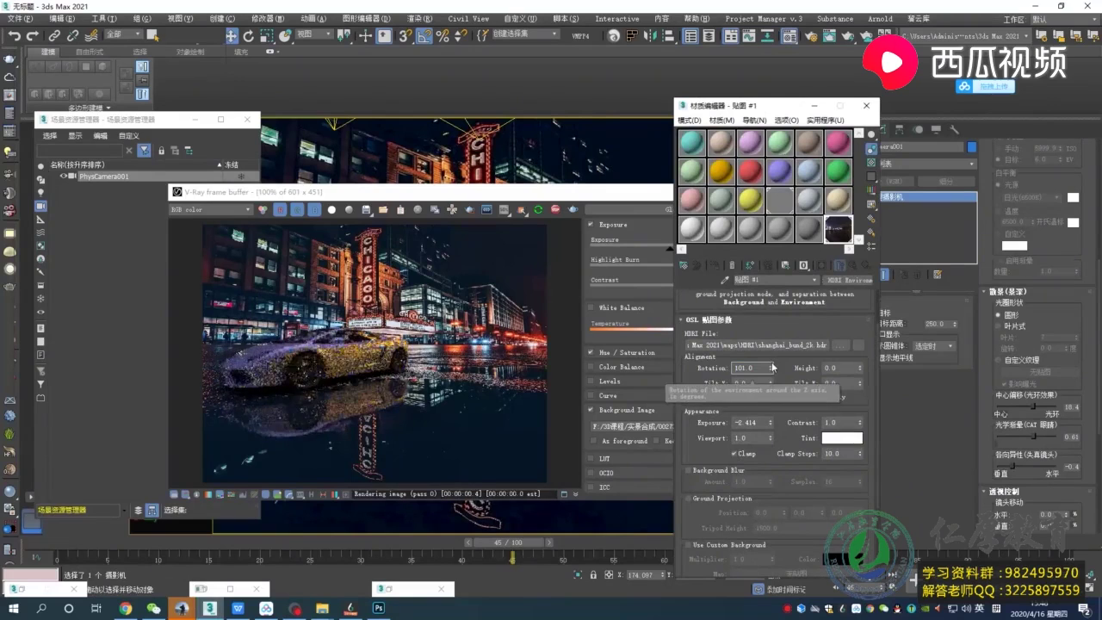
pyautogui.click(814, 106)
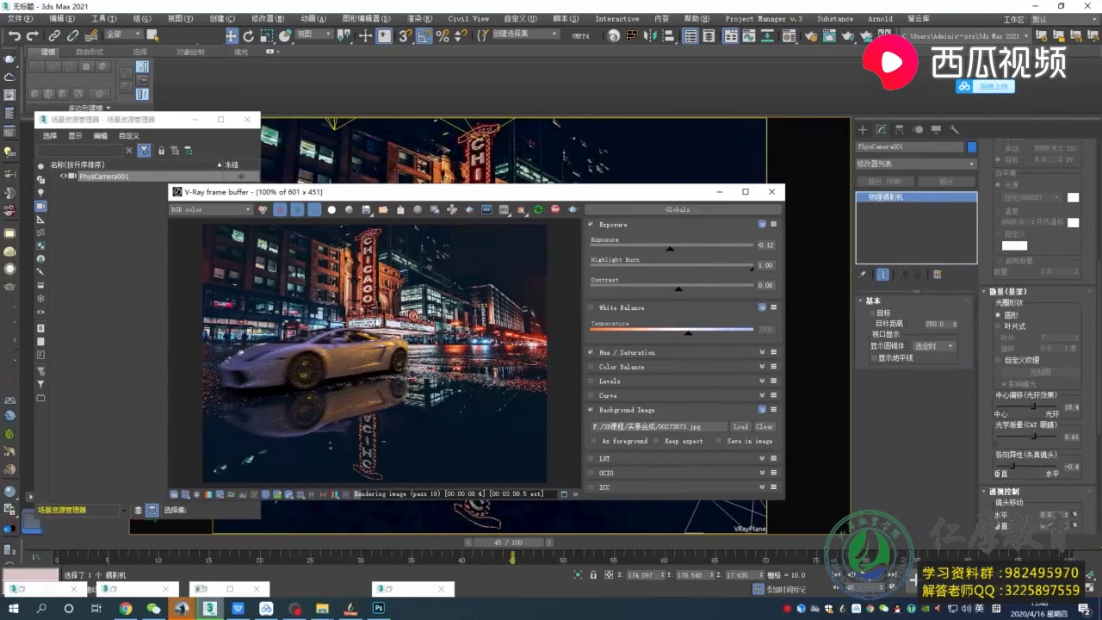
# Stop the interactive render and open the Render Setup, keeping the frame buffer clear of it.
pyautogui.click(555, 211)
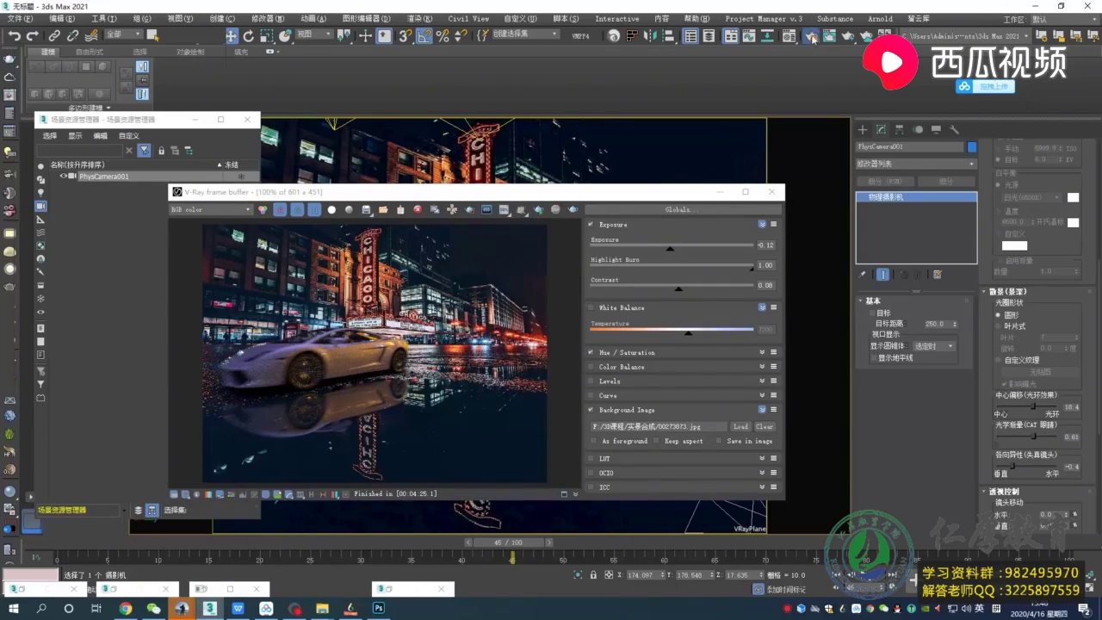
pyautogui.click(818, 39)
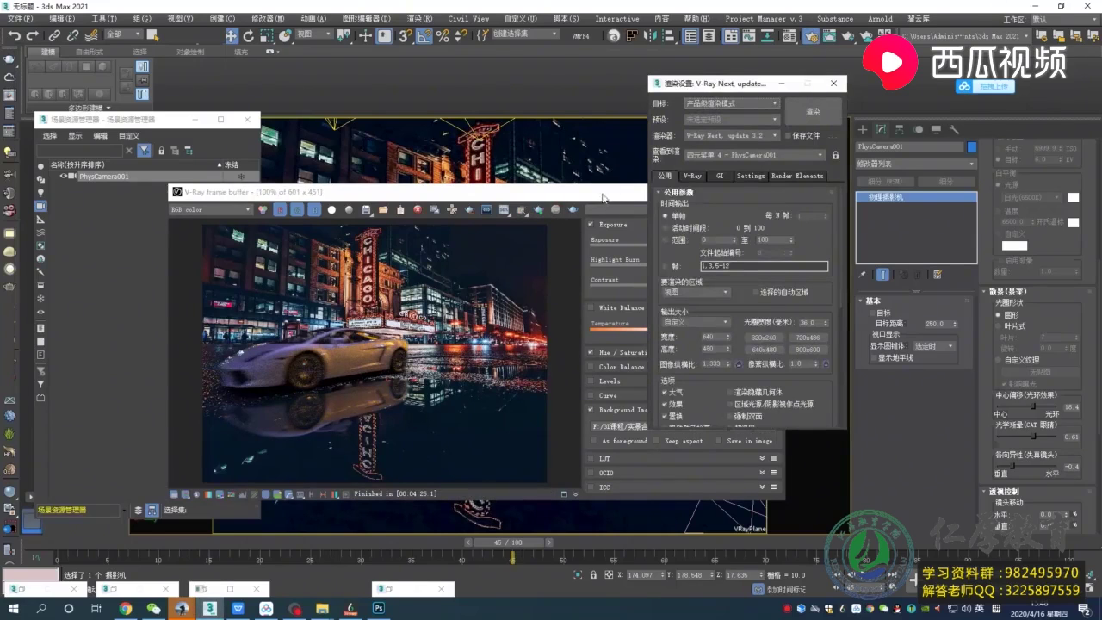
pyautogui.moveTo(603, 199); pyautogui.dragTo(544, 201)
# Check the background photo's size, set the render output to 564 × 705 pixels and start an interactive render.
pyautogui.moveTo(321, 608)
pyautogui.click(288, 558)
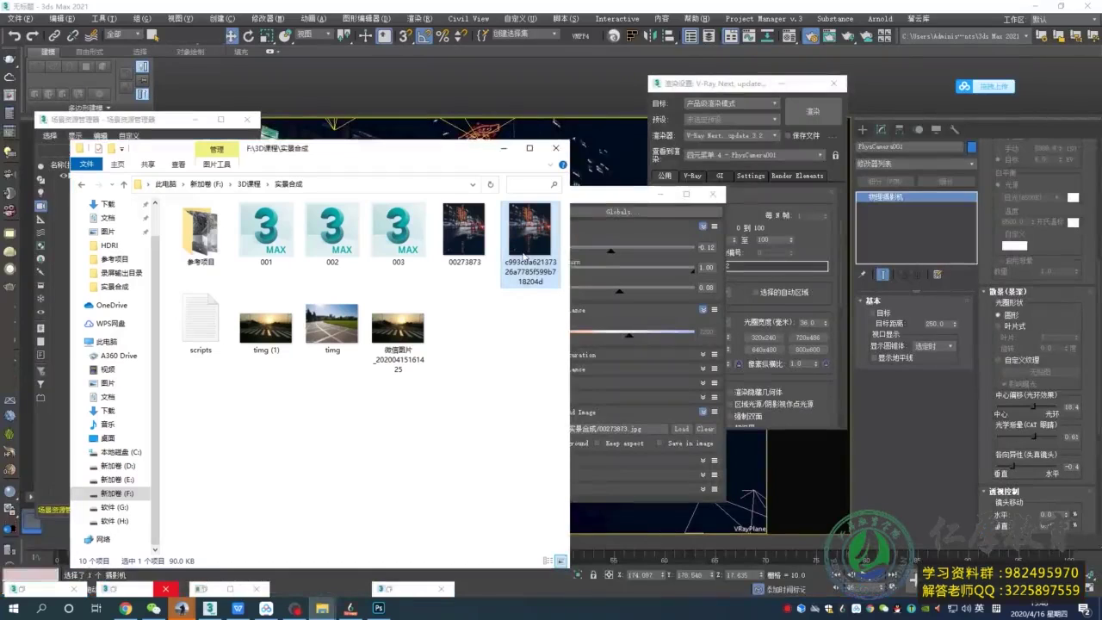
pyautogui.click(723, 314)
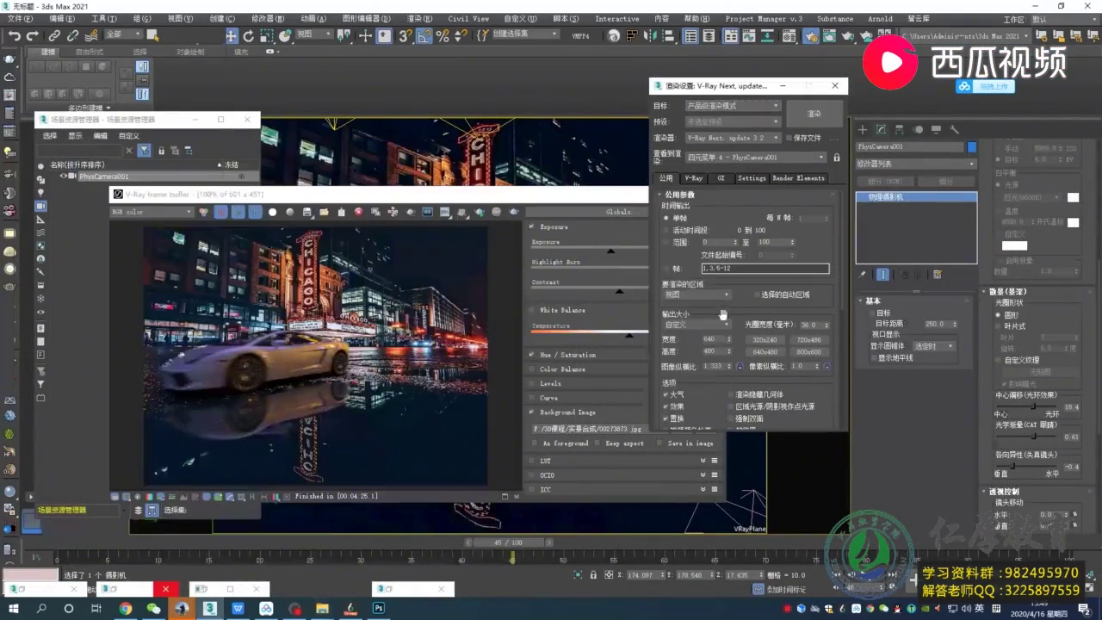
pyautogui.press('Tab')
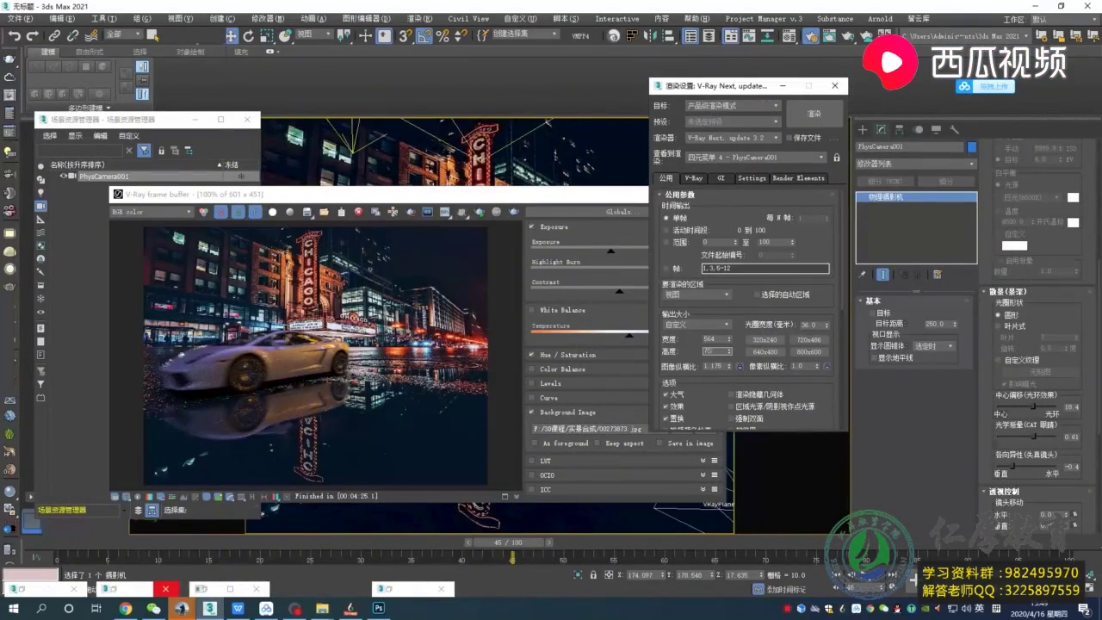
pyautogui.press('Return')
pyautogui.moveTo(598, 195); pyautogui.dragTo(659, 184)
pyautogui.click(544, 203)
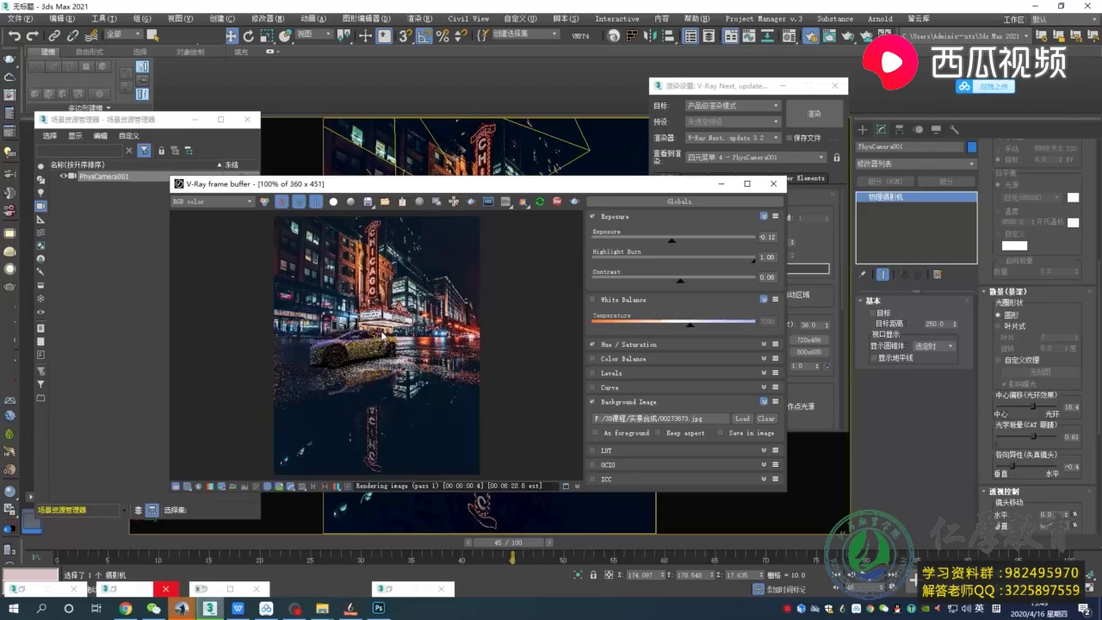
# Open the car's body paint material in the Material Editor and arrange the frame buffer beside it.
pyautogui.moveTo(749, 86); pyautogui.dragTo(918, 84)
pyautogui.press('m')
pyautogui.moveTo(661, 184)
pyautogui.mouseDown()
pyautogui.moveTo(418, 246)
pyautogui.moveTo(667, 376)
pyautogui.mouseUp()
pyautogui.click(692, 229)
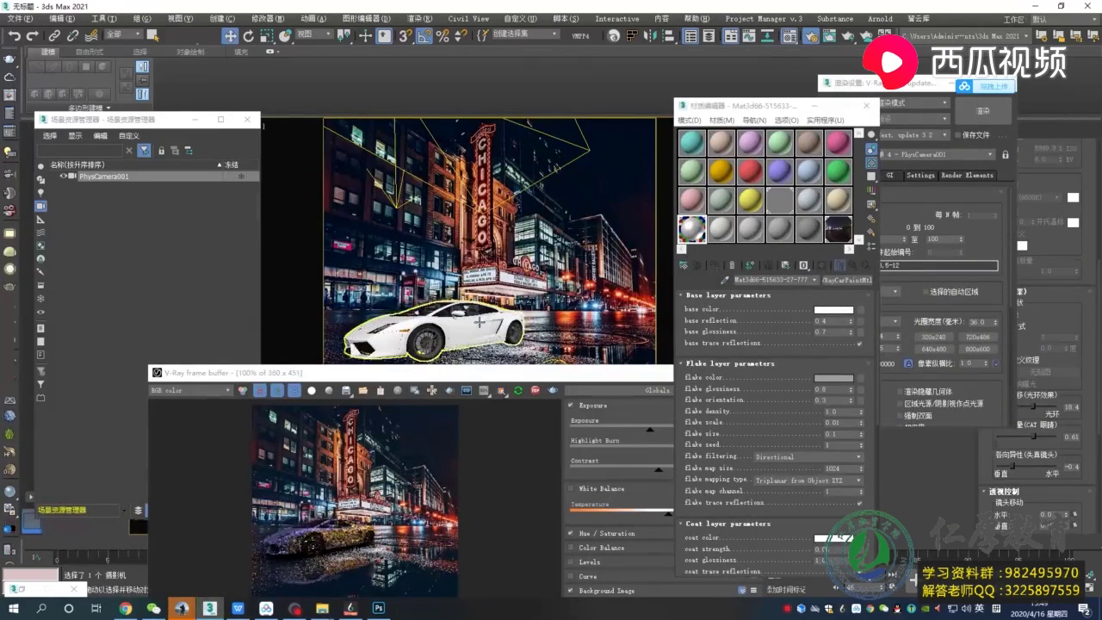
pyautogui.moveTo(465, 375); pyautogui.dragTo(420, 222)
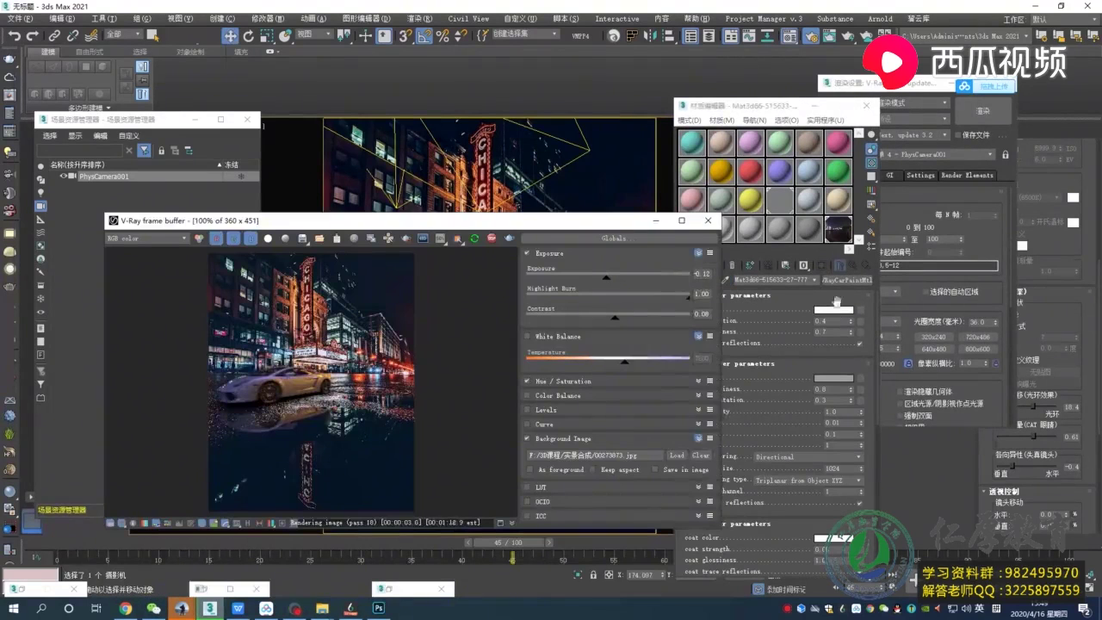
# Try orange and then red as the car paint's base colour in the interactive render.
pyautogui.click(833, 309)
pyautogui.click(318, 79)
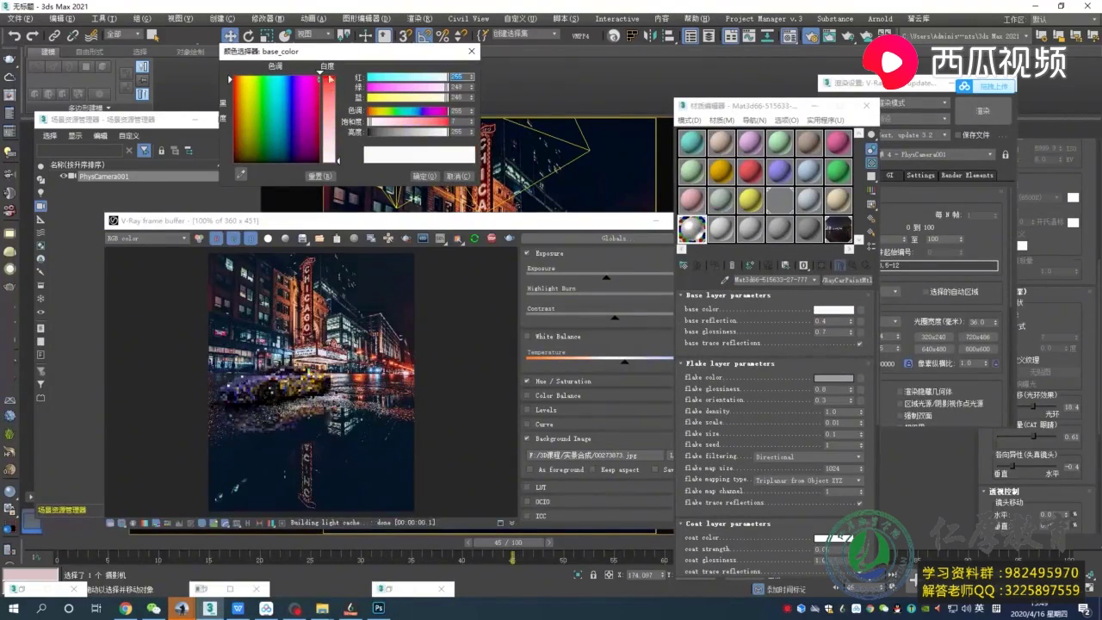
pyautogui.click(330, 77)
pyautogui.moveTo(299, 123); pyautogui.dragTo(239, 73)
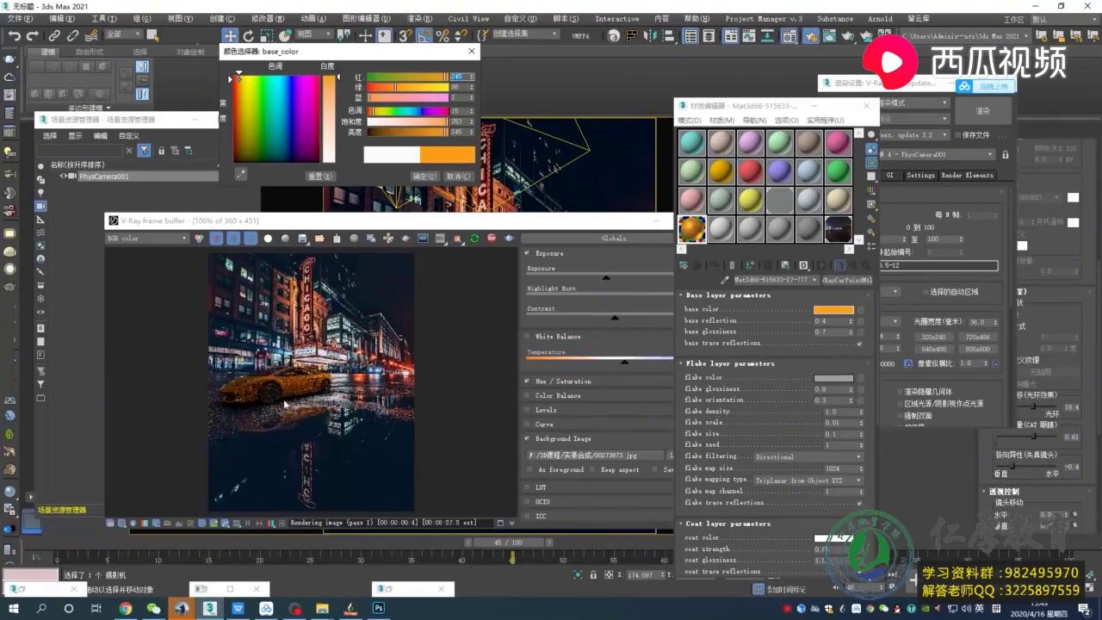
pyautogui.scroll(1, 293, 426)
pyautogui.scroll(-1, 293, 425)
pyautogui.moveTo(239, 76); pyautogui.dragTo(321, 76)
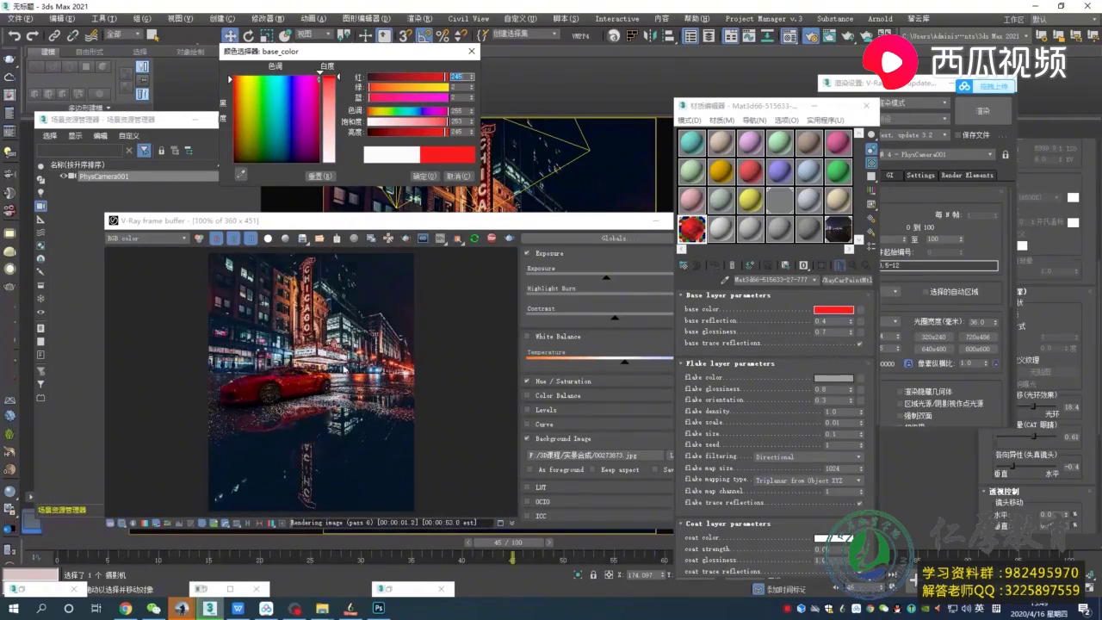
# Enlarge the frame buffer and try purple and then bright green as the car paint's base colour.
pyautogui.moveTo(100, 209); pyautogui.dragTo(153, 140)
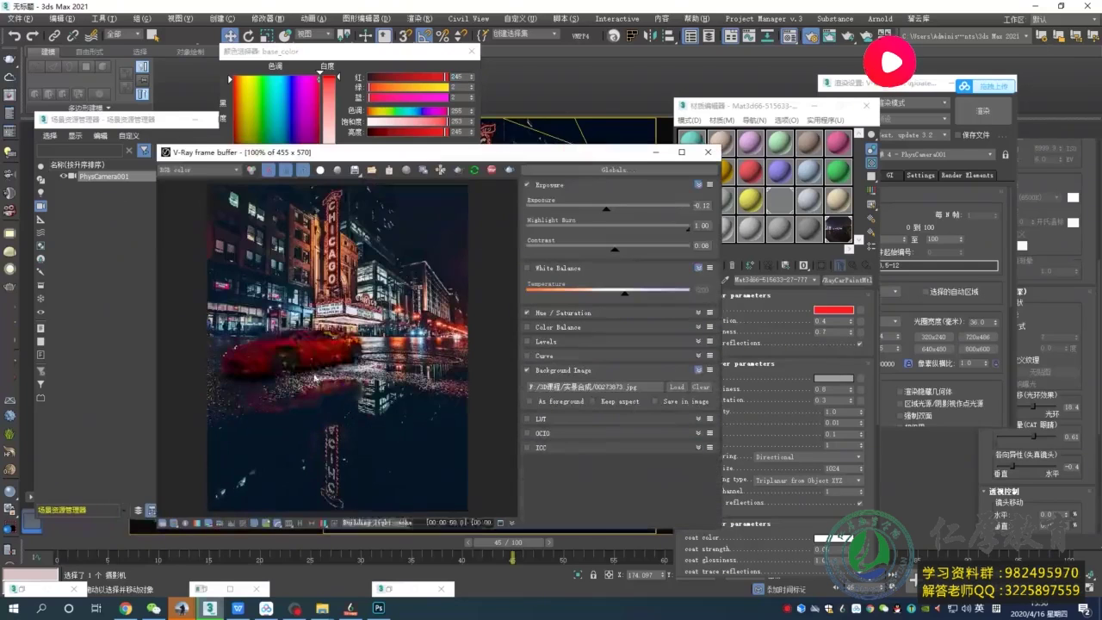
pyautogui.moveTo(394, 158); pyautogui.dragTo(374, 171)
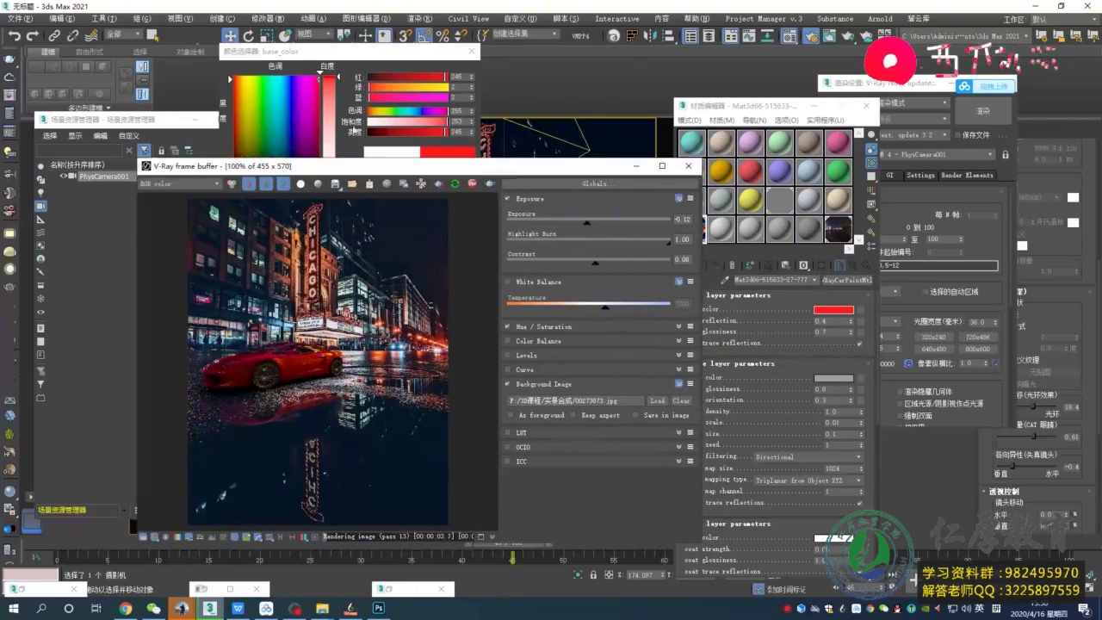
pyautogui.moveTo(355, 52); pyautogui.dragTo(405, 45)
pyautogui.moveTo(389, 70)
pyautogui.mouseDown()
pyautogui.moveTo(389, 149)
pyautogui.moveTo(389, 69)
pyautogui.moveTo(344, 68)
pyautogui.mouseUp()
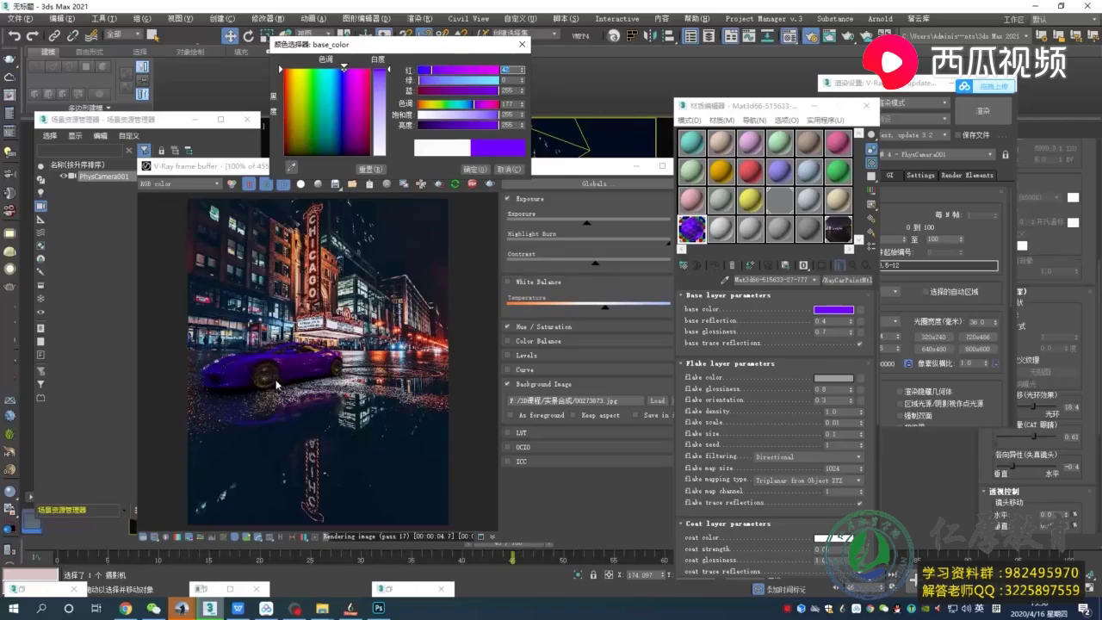
pyautogui.moveTo(345, 76); pyautogui.dragTo(311, 71)
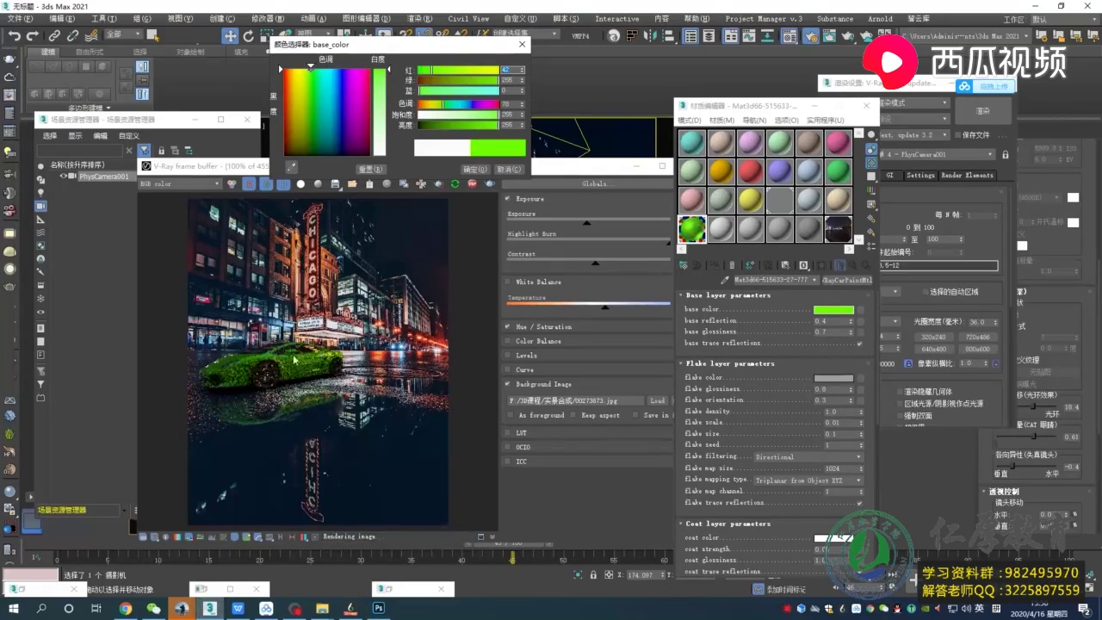
pyautogui.scroll(1, 263, 355)
pyautogui.scroll(-1, 266, 355)
# Set the car paint's base colour to a saturated orange-yellow and accept it.
pyautogui.click(827, 310)
pyautogui.moveTo(311, 71); pyautogui.dragTo(287, 71)
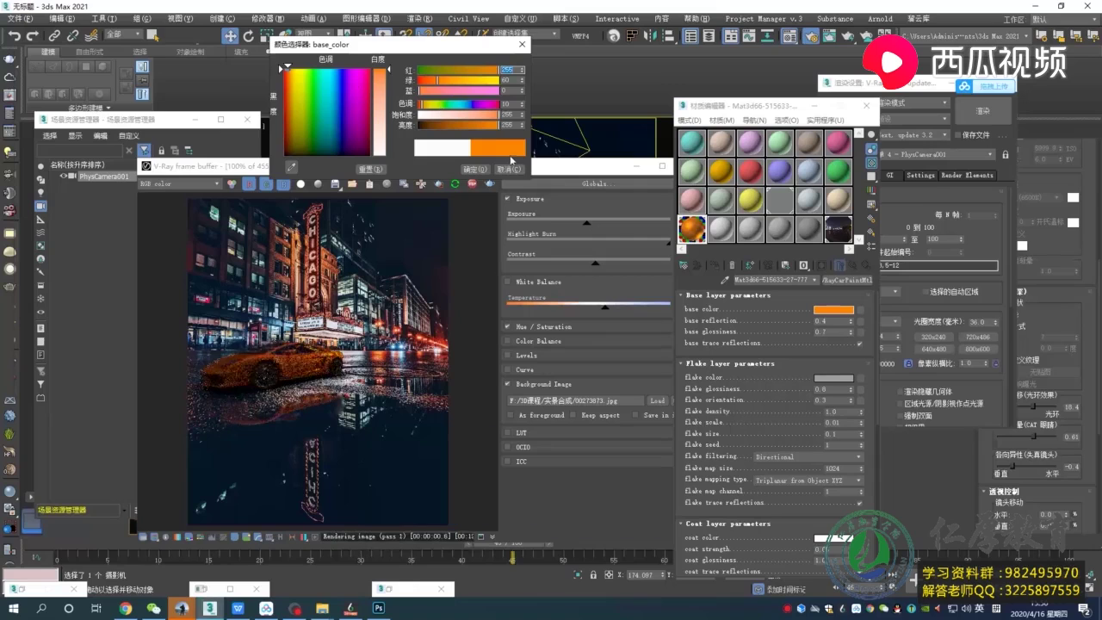
pyautogui.moveTo(288, 68); pyautogui.dragTo(291, 68)
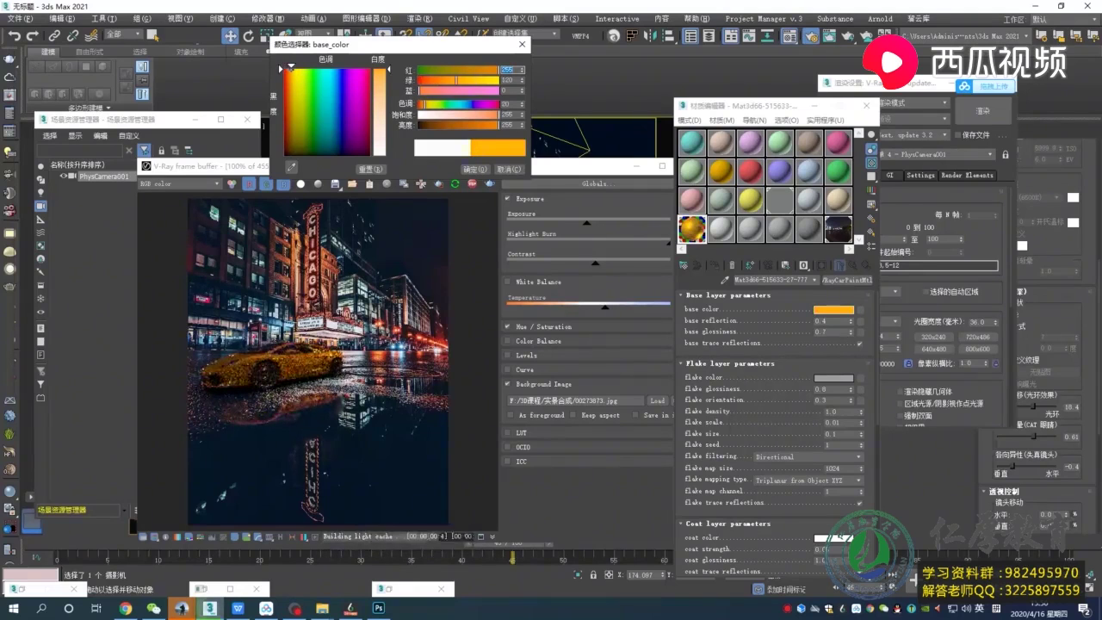
pyautogui.click(474, 169)
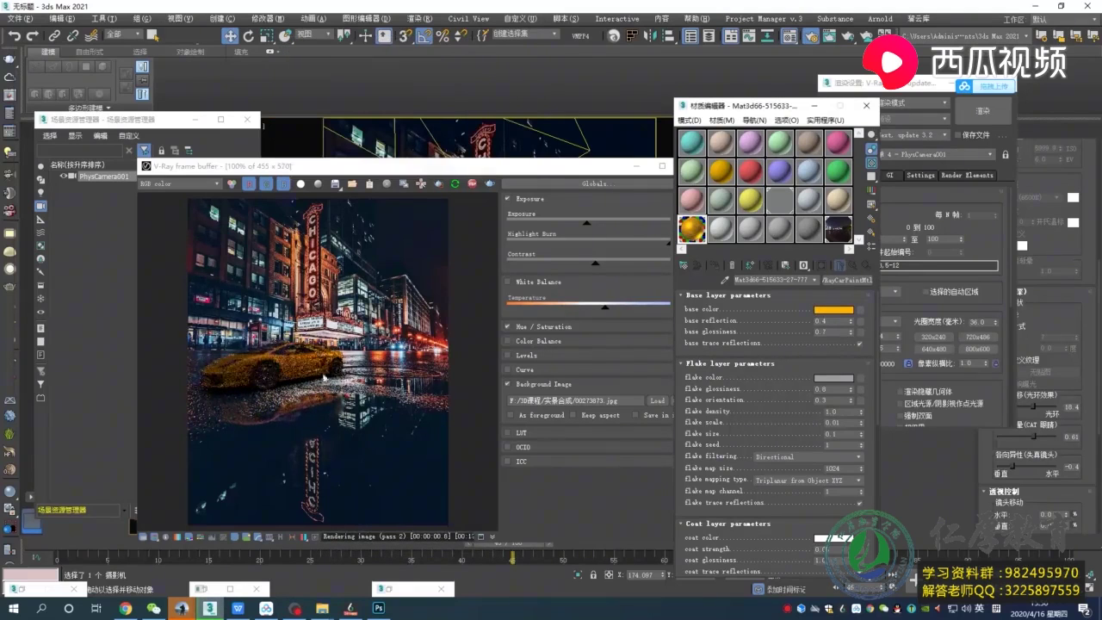
# Stop the interactive render and raise the output size to 1079 × 1349 with the aspect ratio locked.
pyautogui.click(321, 379)
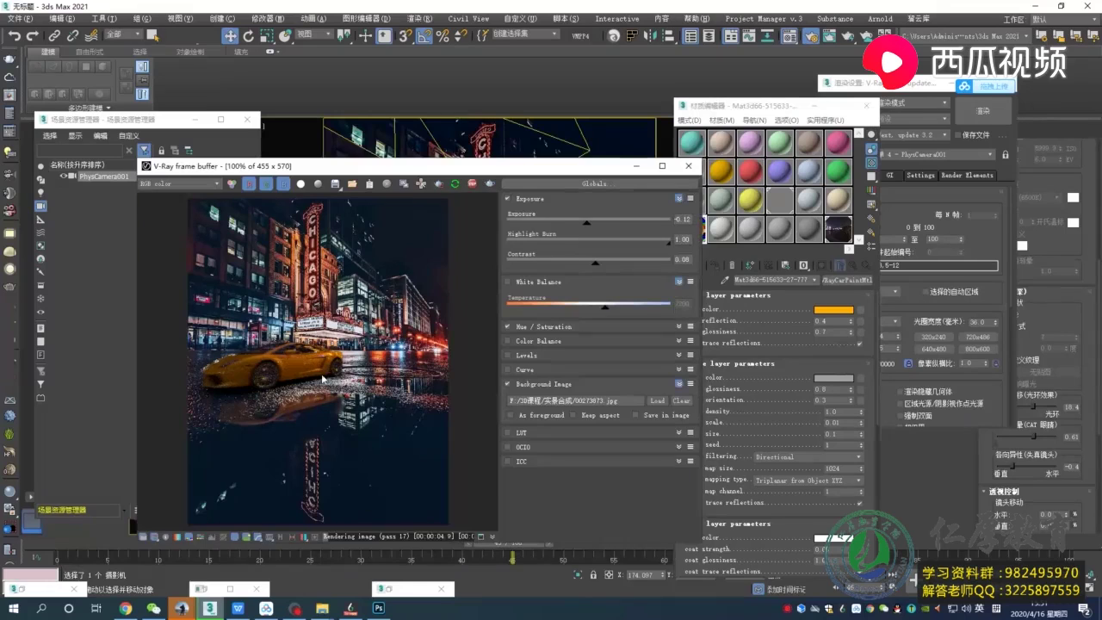
pyautogui.moveTo(417, 170); pyautogui.dragTo(428, 150)
pyautogui.click(483, 163)
pyautogui.moveTo(879, 83); pyautogui.dragTo(762, 86)
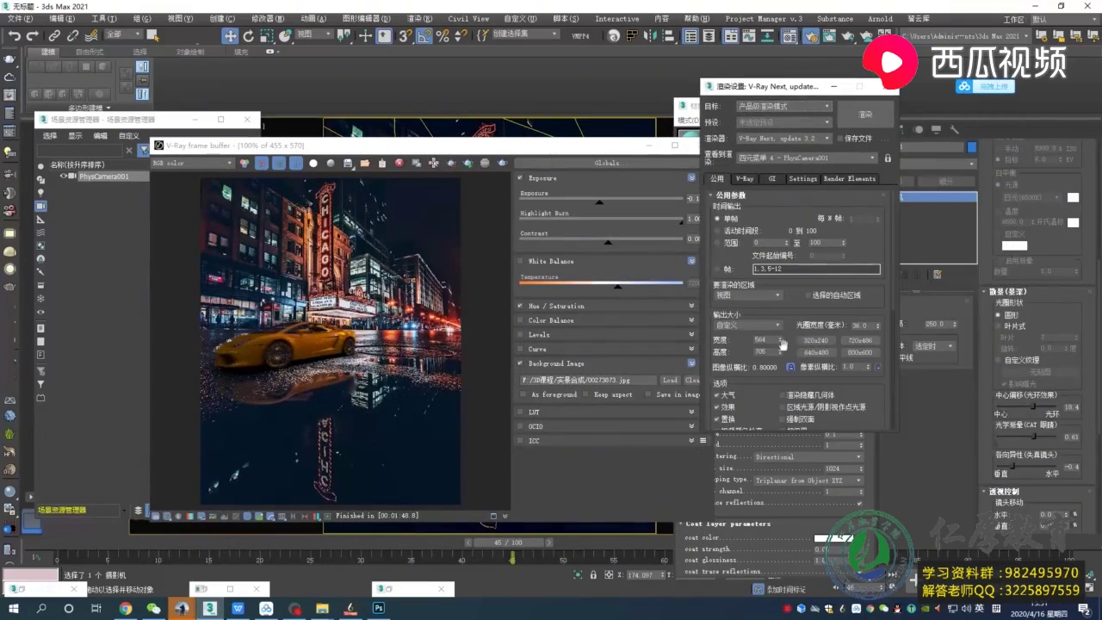
pyautogui.moveTo(785, 334); pyautogui.dragTo(790, 286)
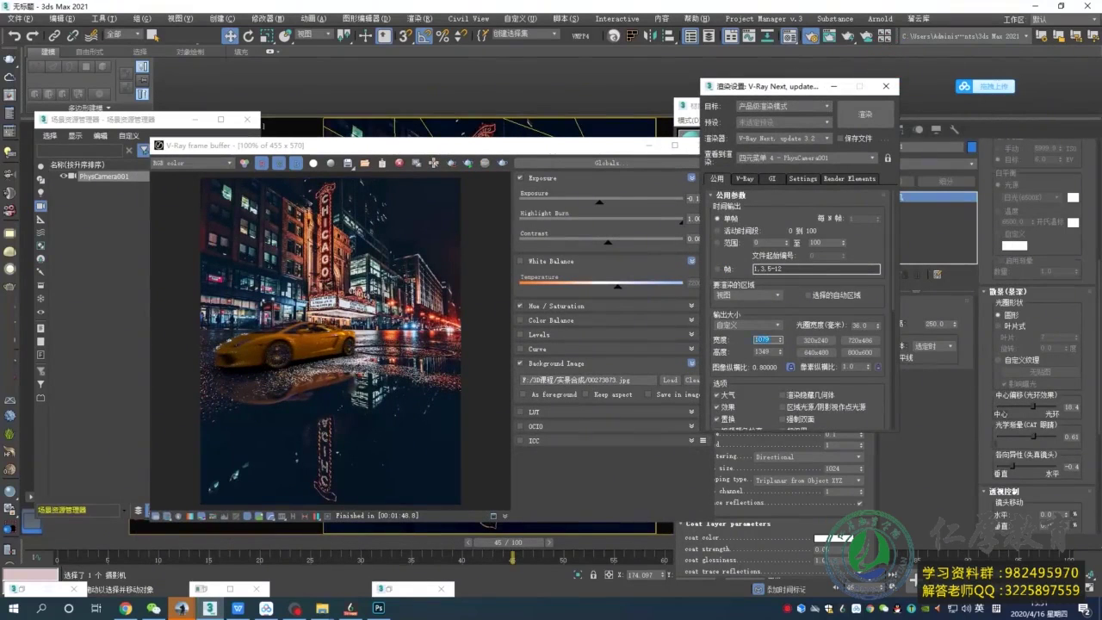
# Set the V-Ray image sampler type to Bucket and review the sampler, environment and color mapping settings.
pyautogui.click(745, 178)
pyautogui.rightClick(854, 281)
pyautogui.click(848, 304)
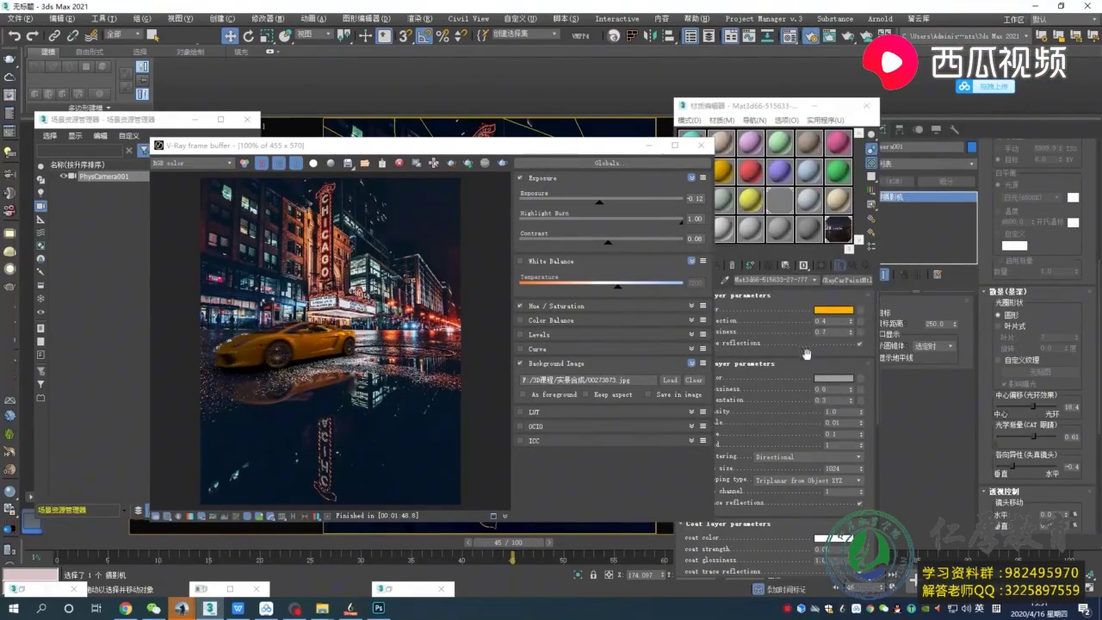
pyautogui.press('F10')
pyautogui.click(774, 293)
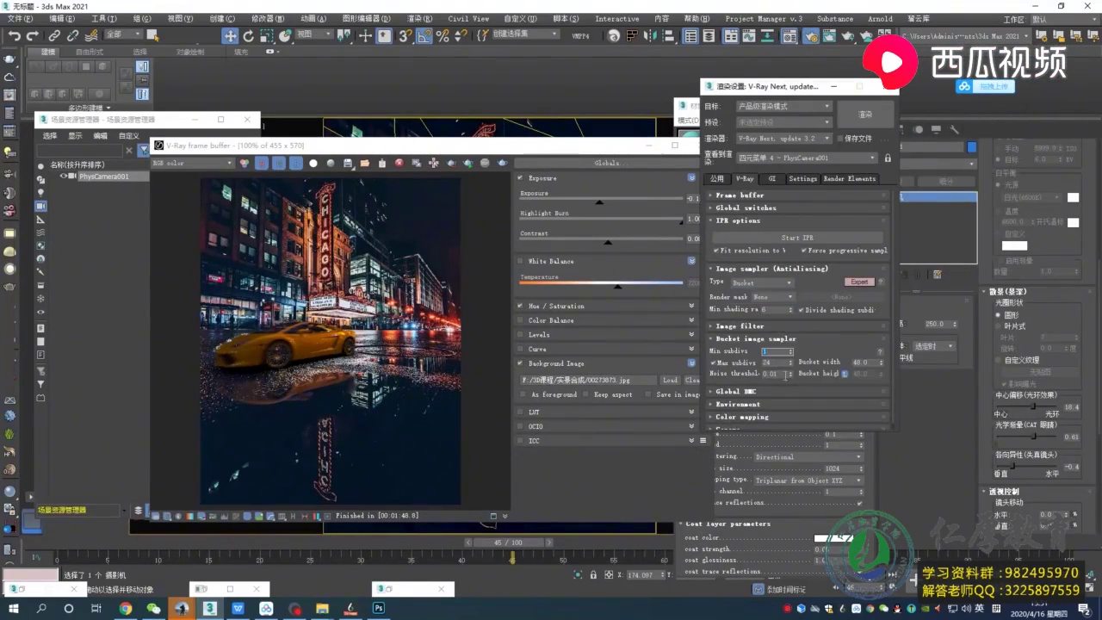
pyautogui.scroll(-6, 783, 393)
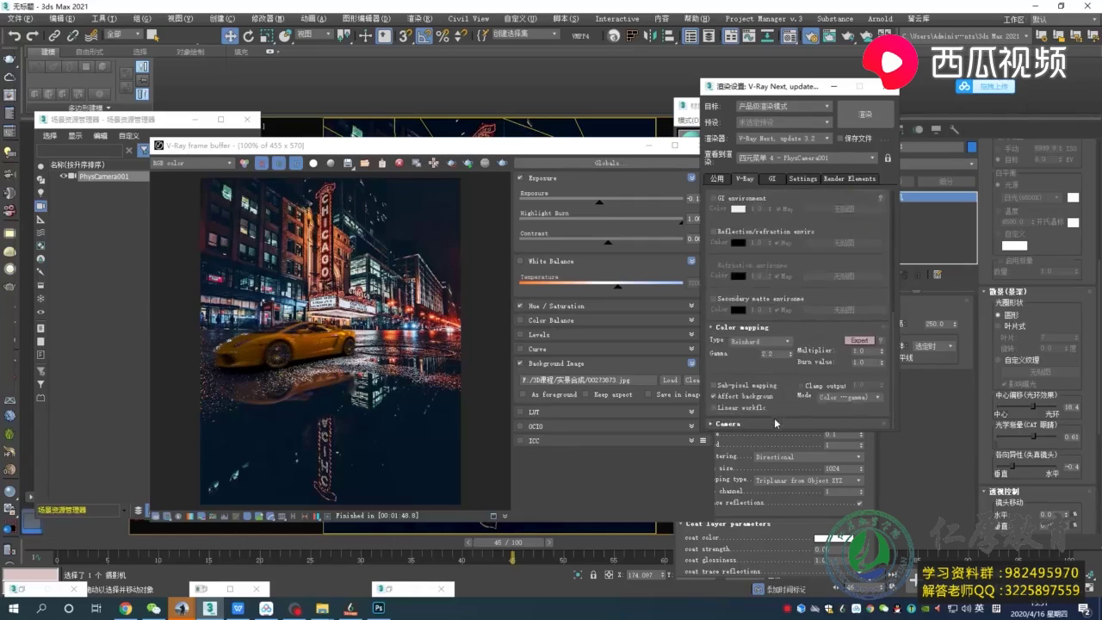
# Set up global illumination with Brute force as primary engine and Light cache as secondary, using the Still preset.
pyautogui.click(781, 179)
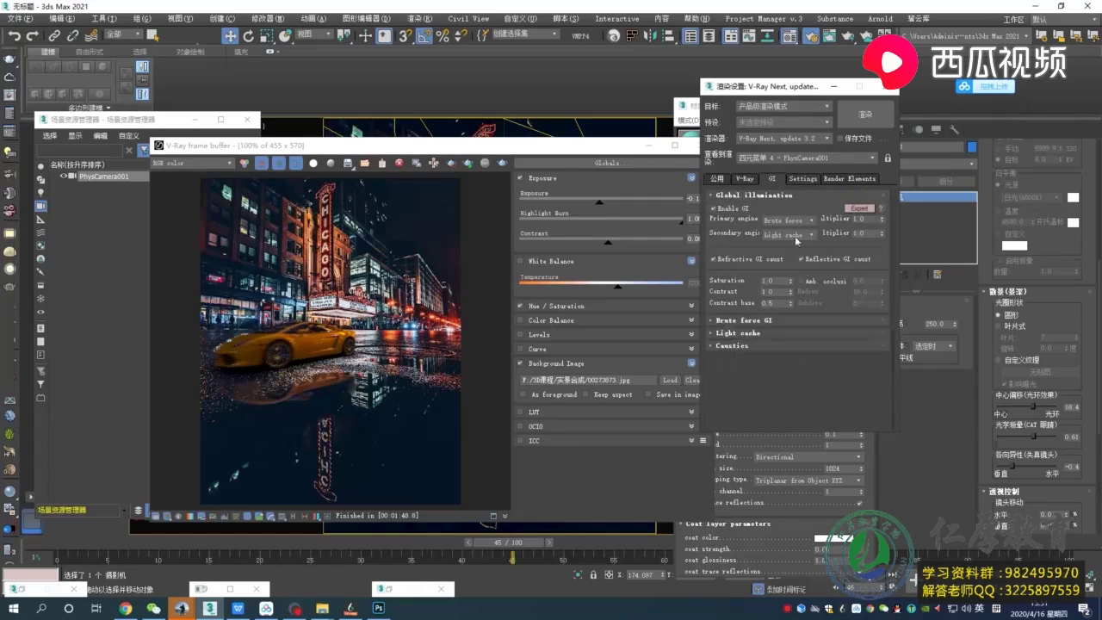
pyautogui.click(785, 322)
pyautogui.moveTo(812, 278); pyautogui.dragTo(810, 346)
pyautogui.click(802, 255)
pyautogui.click(800, 273)
pyautogui.moveTo(774, 396); pyautogui.dragTo(770, 279)
pyautogui.scroll(-5, 769, 277)
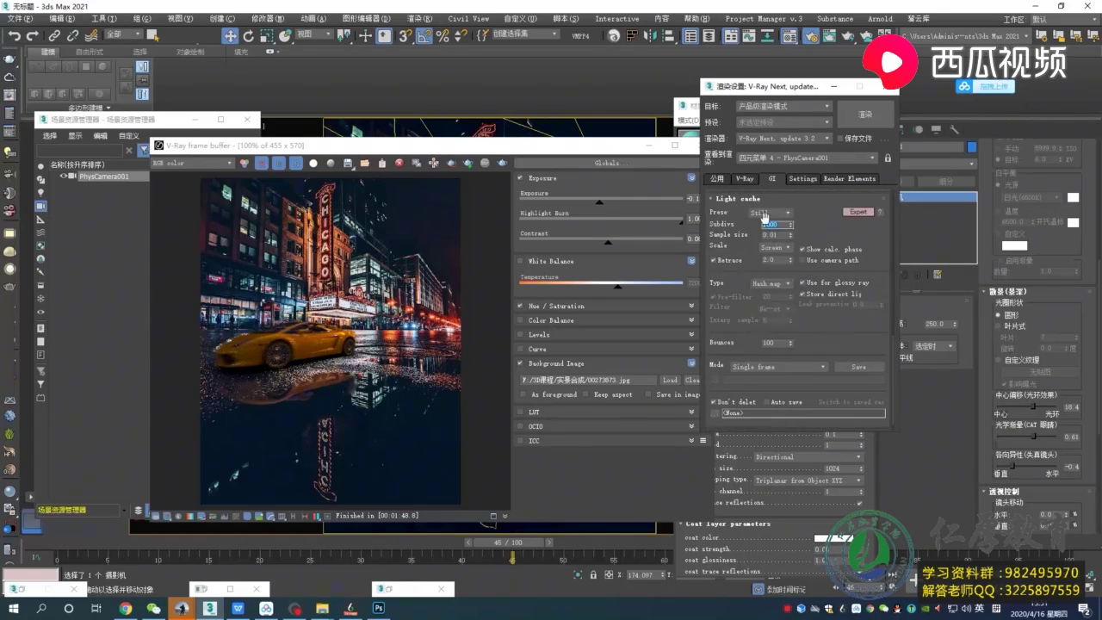
pyautogui.click(801, 179)
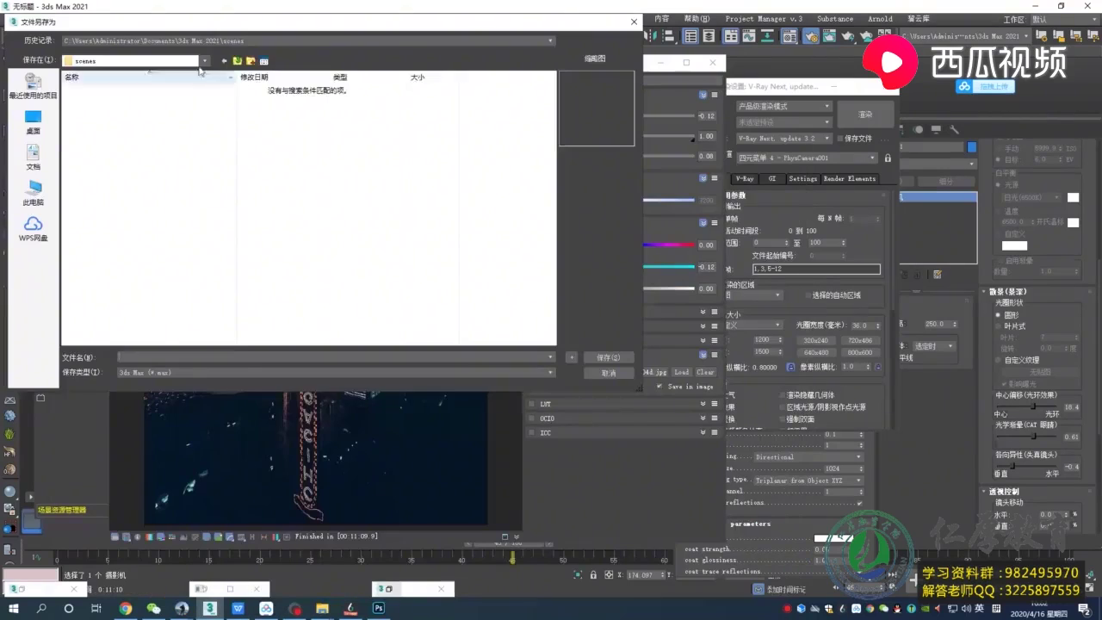
# Save the scene as 003.max in the 实景合成 project folder.
pyautogui.click(219, 41)
pyautogui.click(206, 58)
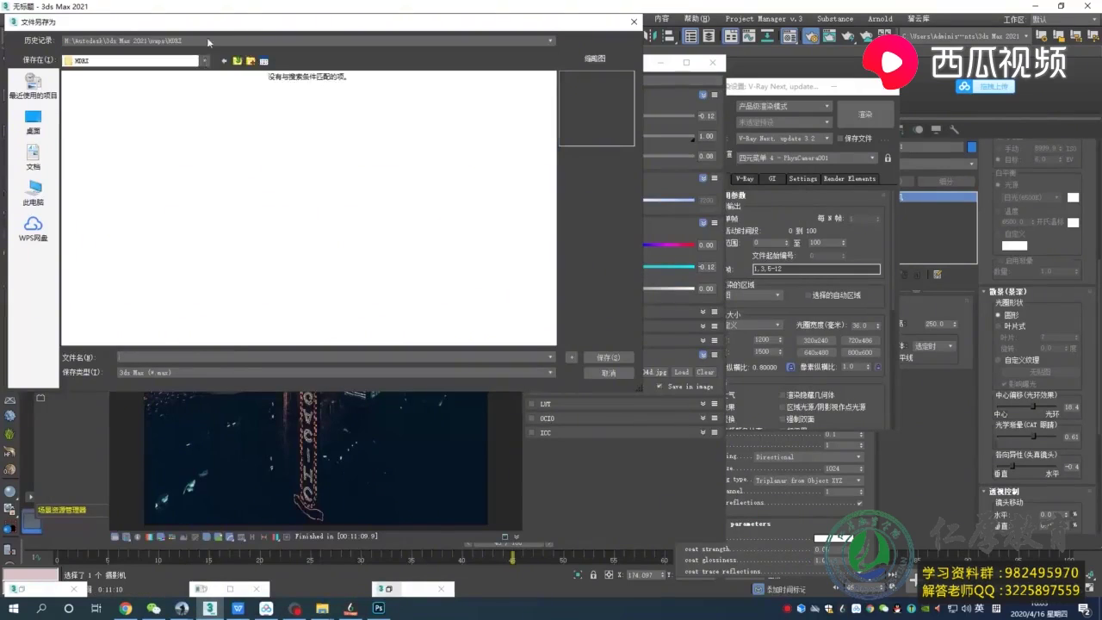
pyautogui.click(120, 89)
pyautogui.click(614, 357)
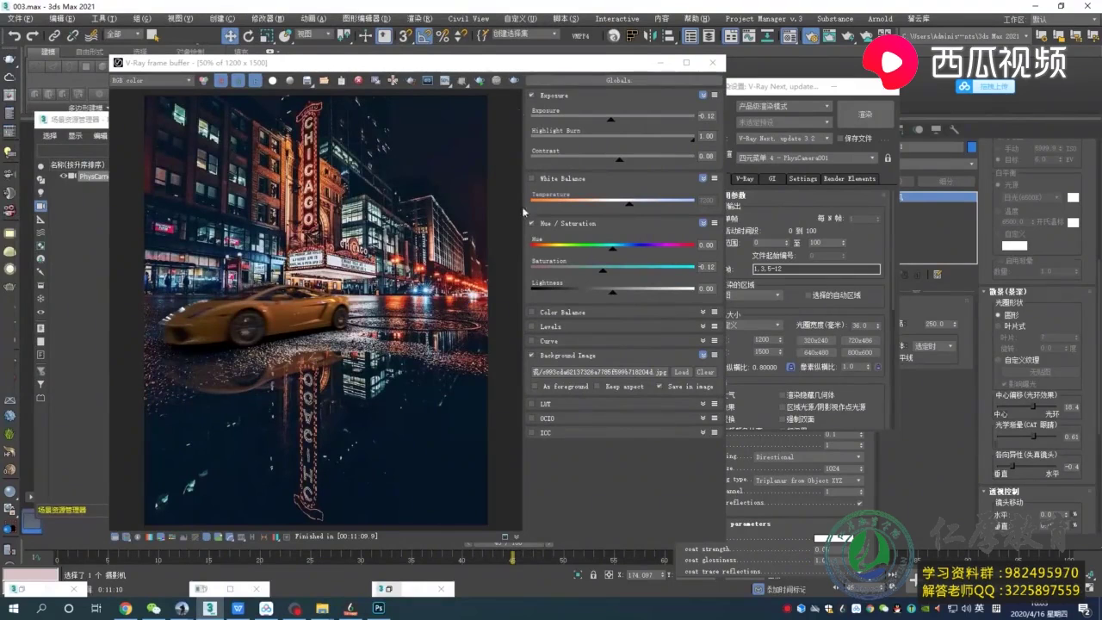
# Start saving the finished render and create a new folder named 效果图 inside 实景合成.
pyautogui.click(306, 80)
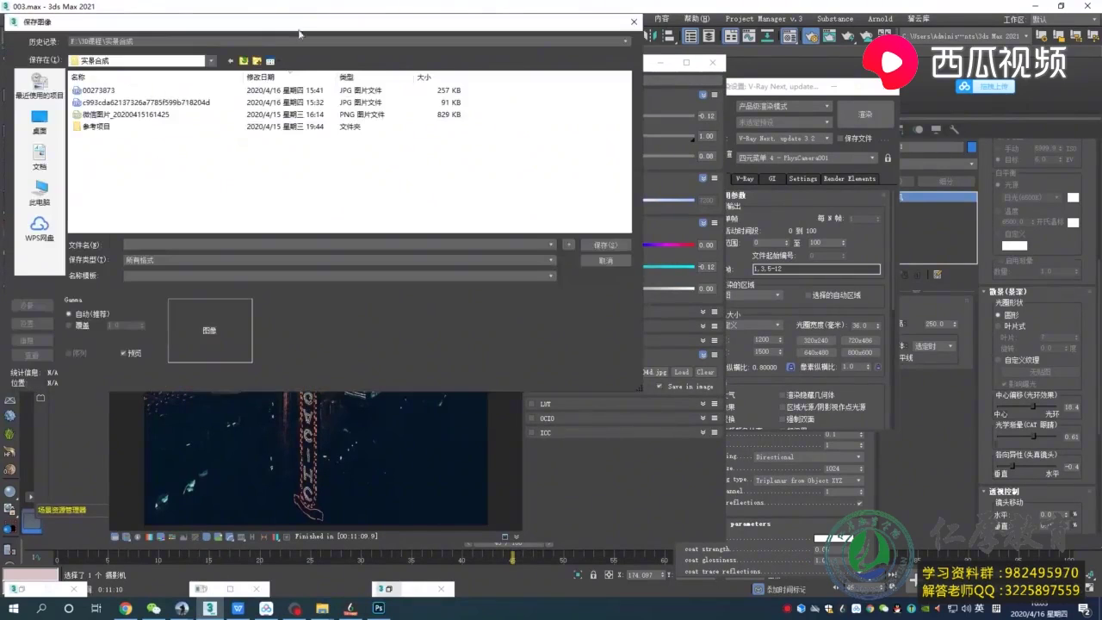
pyautogui.moveTo(299, 25); pyautogui.dragTo(389, 75)
pyautogui.rightClick(306, 218)
pyautogui.moveTo(417, 365)
pyautogui.click(452, 363)
pyautogui.write('效果图')
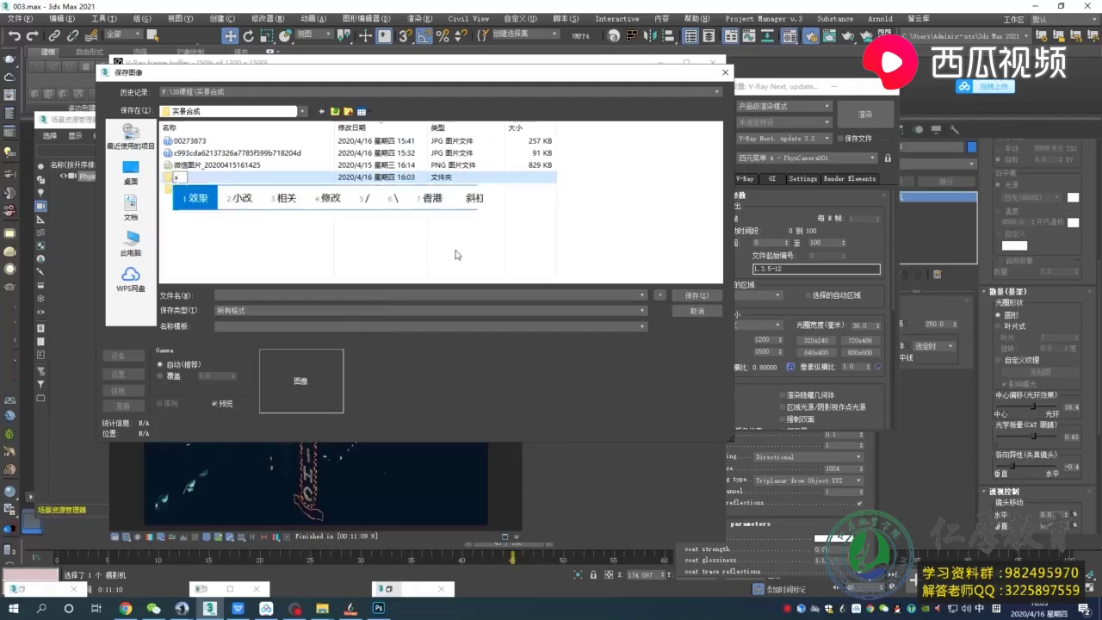
pyautogui.press('Return')
# Save the render in the 效果图 folder as a JPEG named 000 with quality 100.
pyautogui.doubleClick(324, 181)
pyautogui.click(353, 295)
pyautogui.write('000')
pyautogui.click(353, 311)
pyautogui.click(358, 365)
pyautogui.click(700, 292)
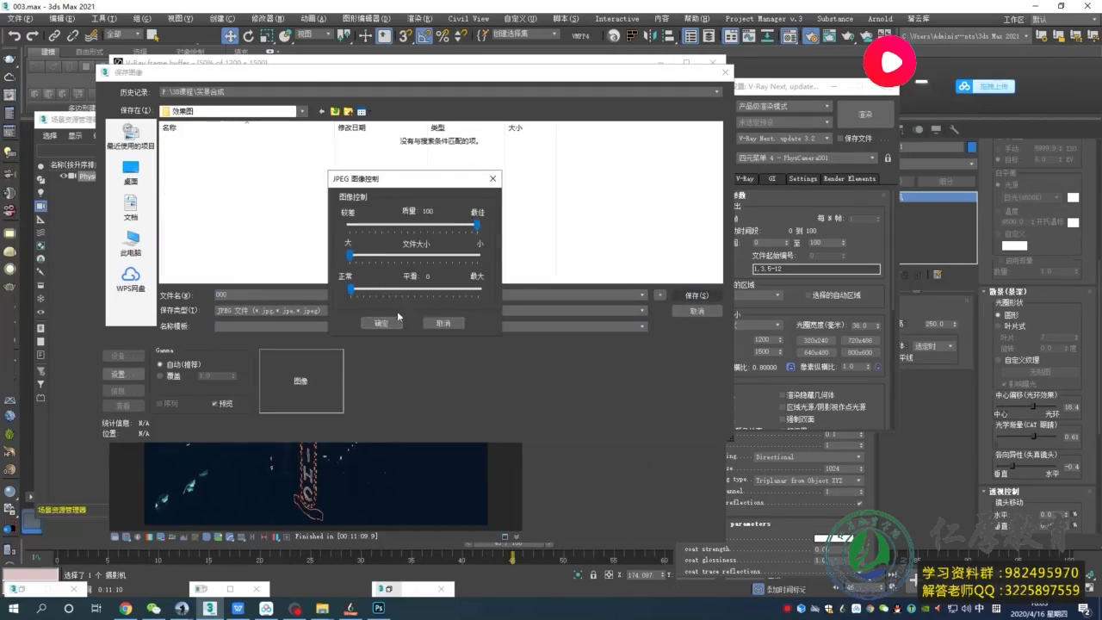
pyautogui.click(394, 322)
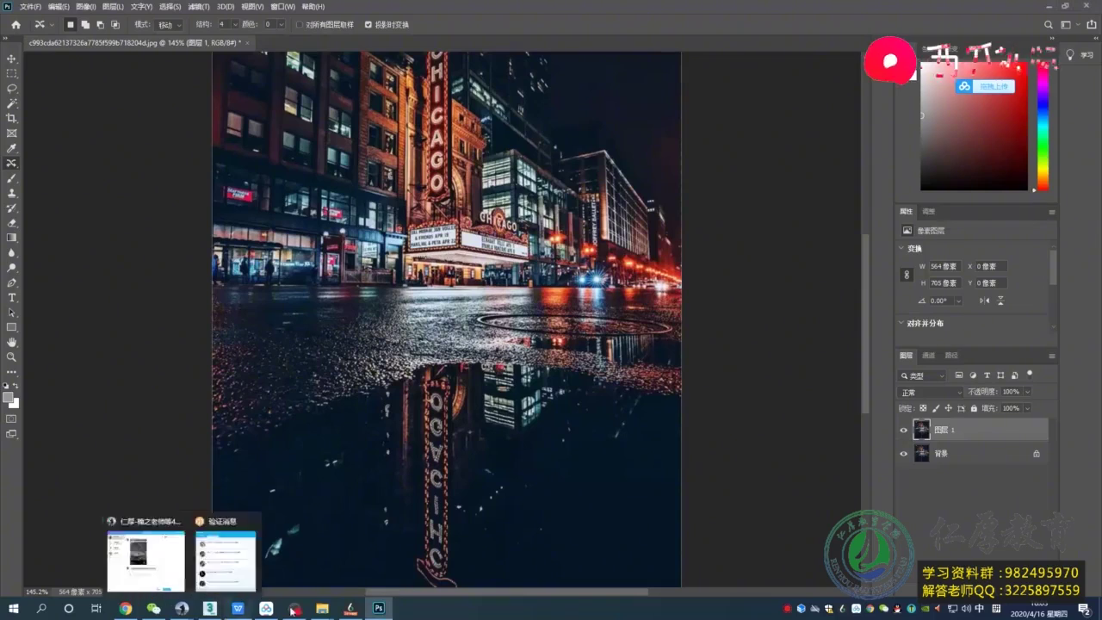
# In Photoshop, place the render 000 from the 效果图 folder over the street photo as a new layer.
pyautogui.moveTo(321, 608)
pyautogui.click(289, 549)
pyautogui.doubleClick(262, 230)
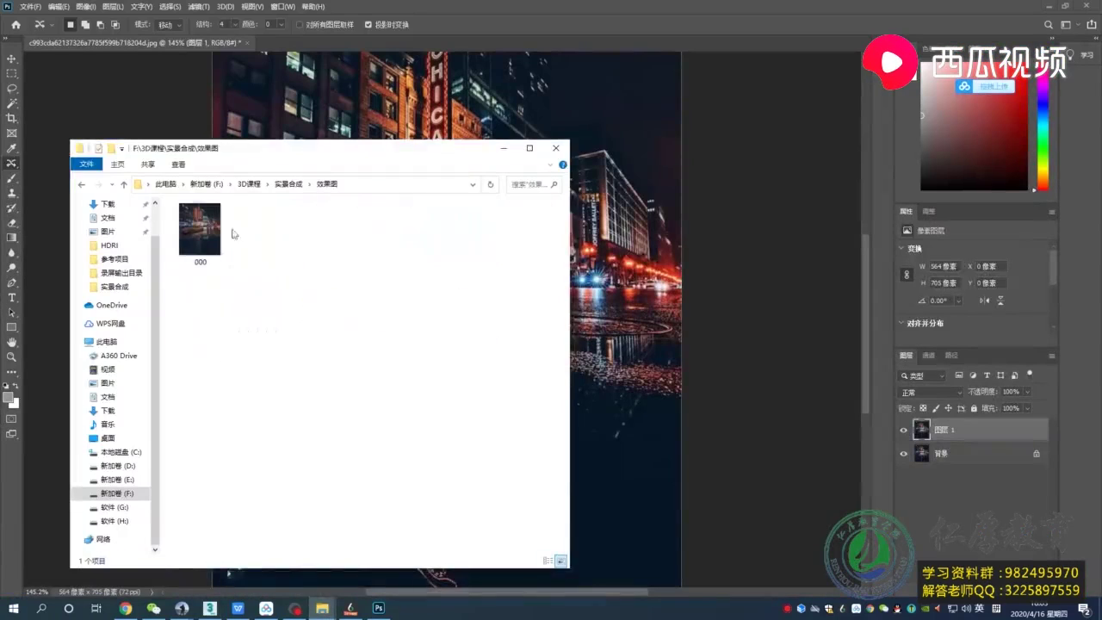
pyautogui.moveTo(196, 229); pyautogui.dragTo(705, 329)
pyautogui.press('Return')
pyautogui.keyDown('alt'); pyautogui.scroll(-1, 473, 358); pyautogui.keyUp('alt')
pyautogui.keyDown('alt'); pyautogui.scroll(2, 538, 375); pyautogui.keyUp('alt')
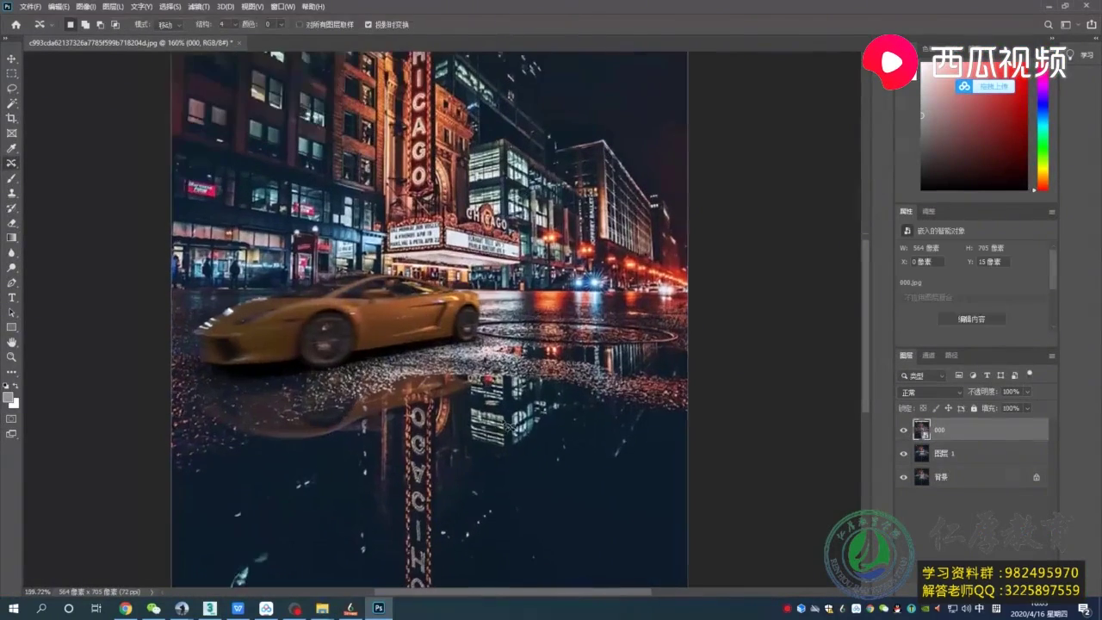
# Convert the placed 000 layer to a smart object.
pyautogui.rightClick(957, 425)
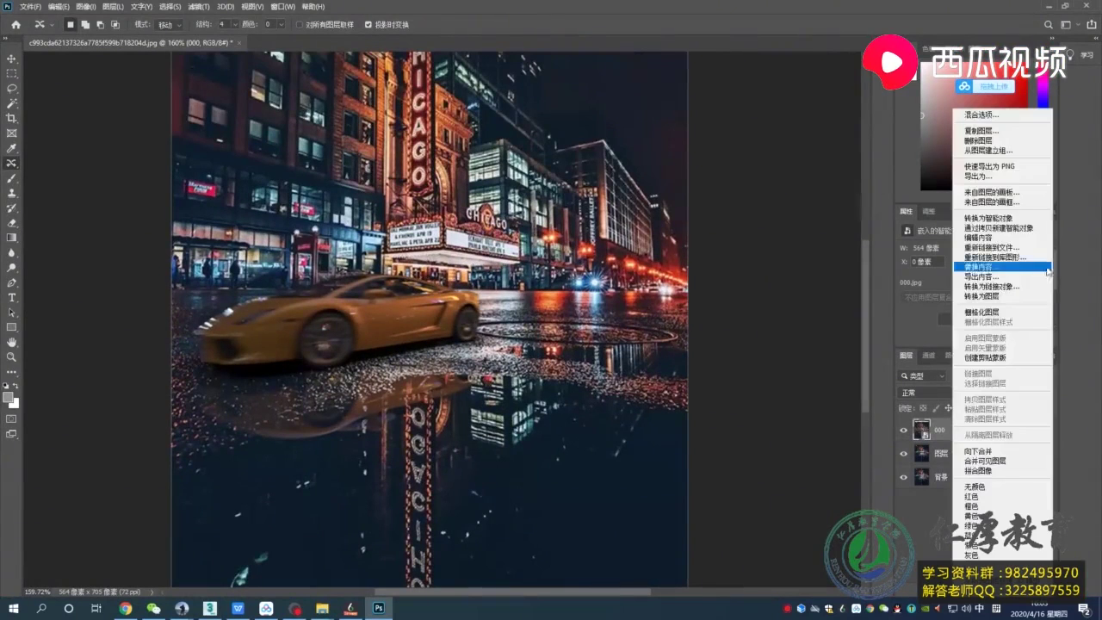
pyautogui.click(1003, 219)
pyautogui.rightClick(923, 424)
pyautogui.rightClick(924, 429)
pyautogui.rightClick(924, 433)
pyautogui.click(925, 435)
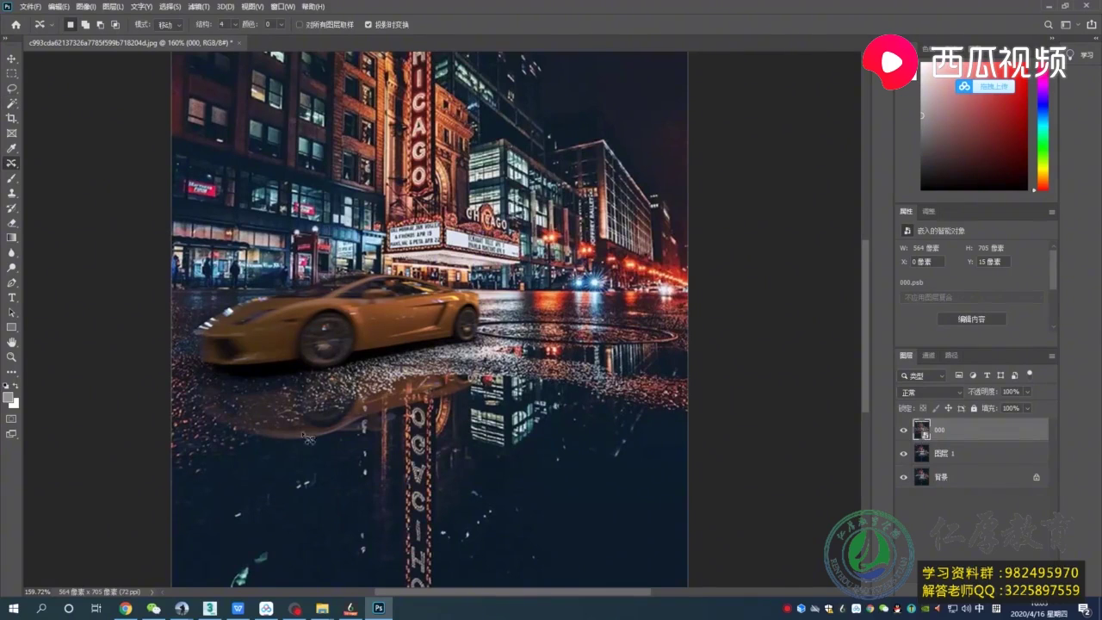
# Outline the water area over the lower edge of the car's reflection, select 图层 1 and hide the 000 layer.
pyautogui.scroll(-2, 343, 435)
pyautogui.click(343, 435)
pyautogui.click(519, 228)
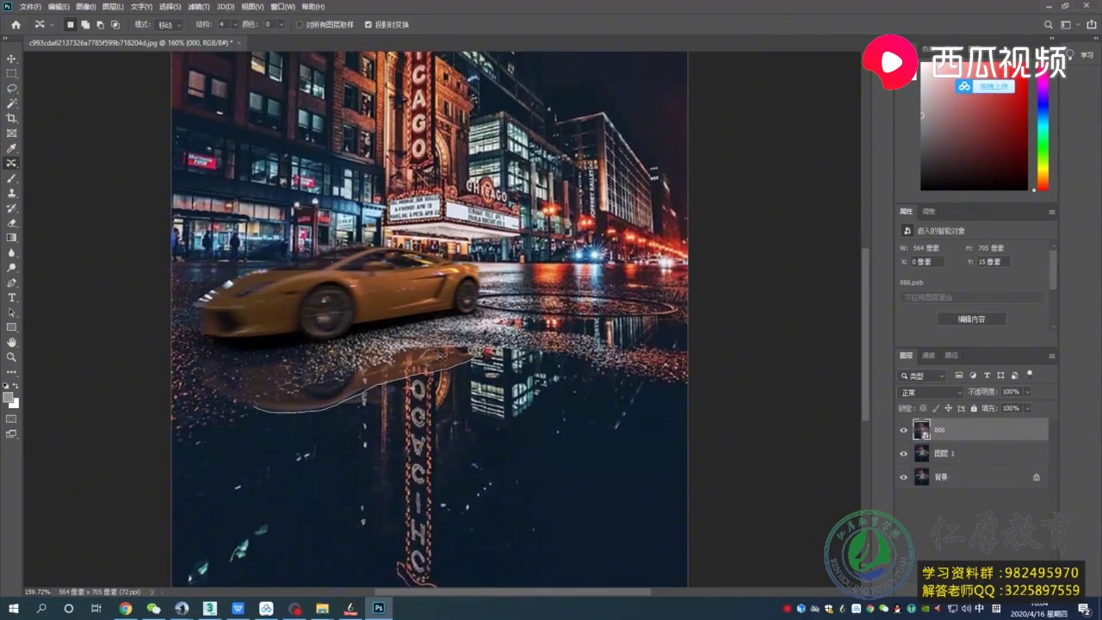
pyautogui.click(940, 453)
pyautogui.click(903, 429)
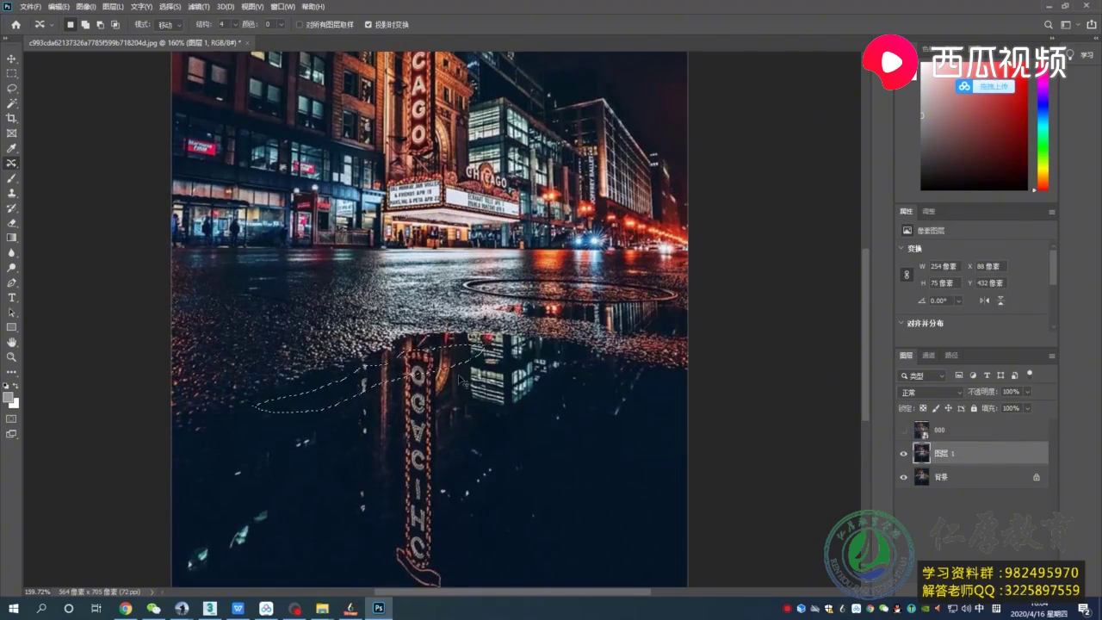
pyautogui.hotkey('ctrl', 't')
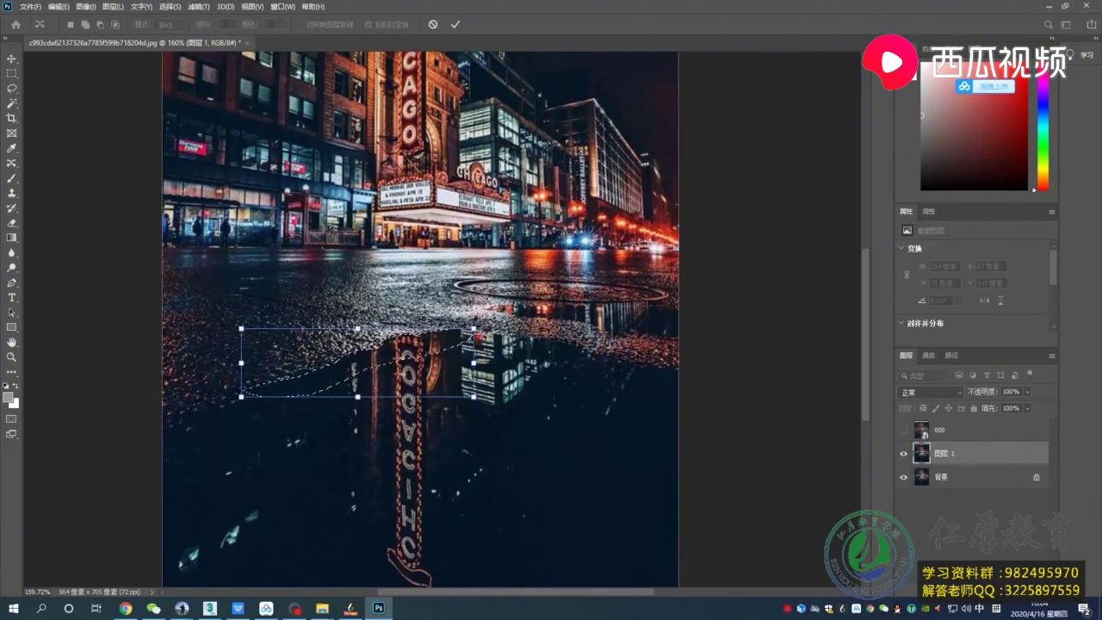
pyautogui.moveTo(410, 360); pyautogui.dragTo(323, 454)
pyautogui.hotkey('ctrl', 'z')
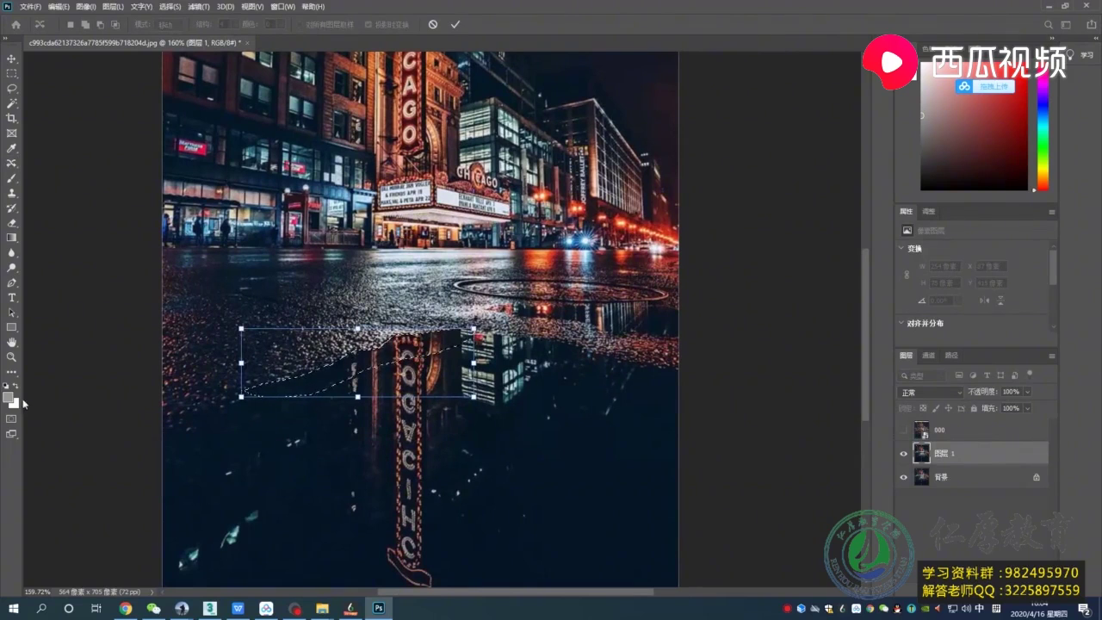
pyautogui.click(455, 25)
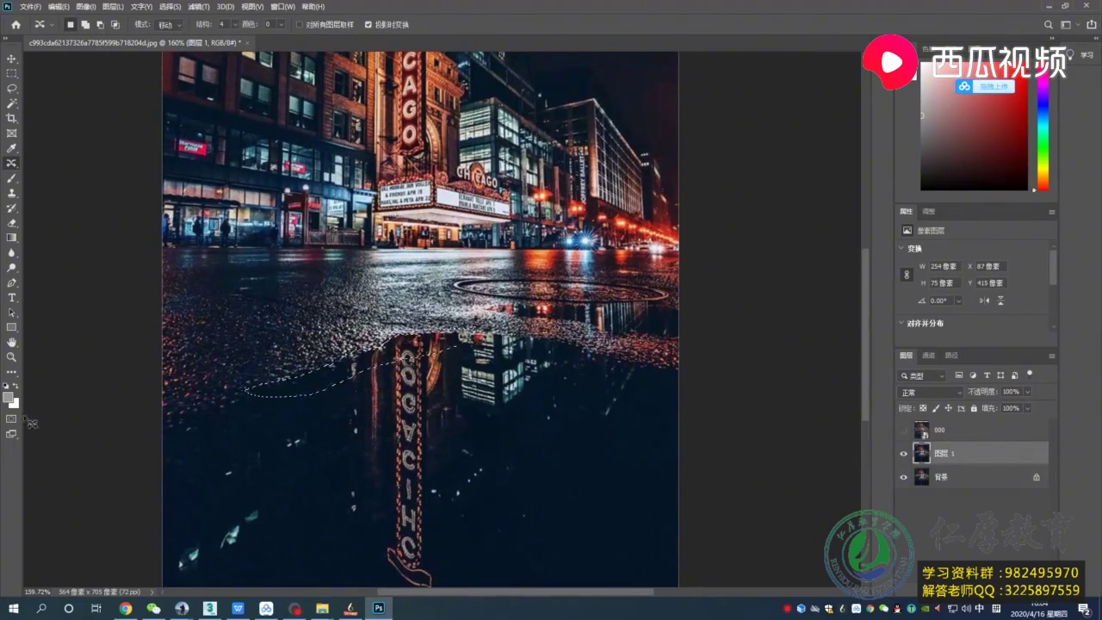
# Fill the outlined area on 图层 1 with a dark colour sampled from the water and clear the selection.
pyautogui.click(17, 405)
pyautogui.click(301, 430)
pyautogui.click(828, 89)
pyautogui.hotkey('ctrl', 'd')
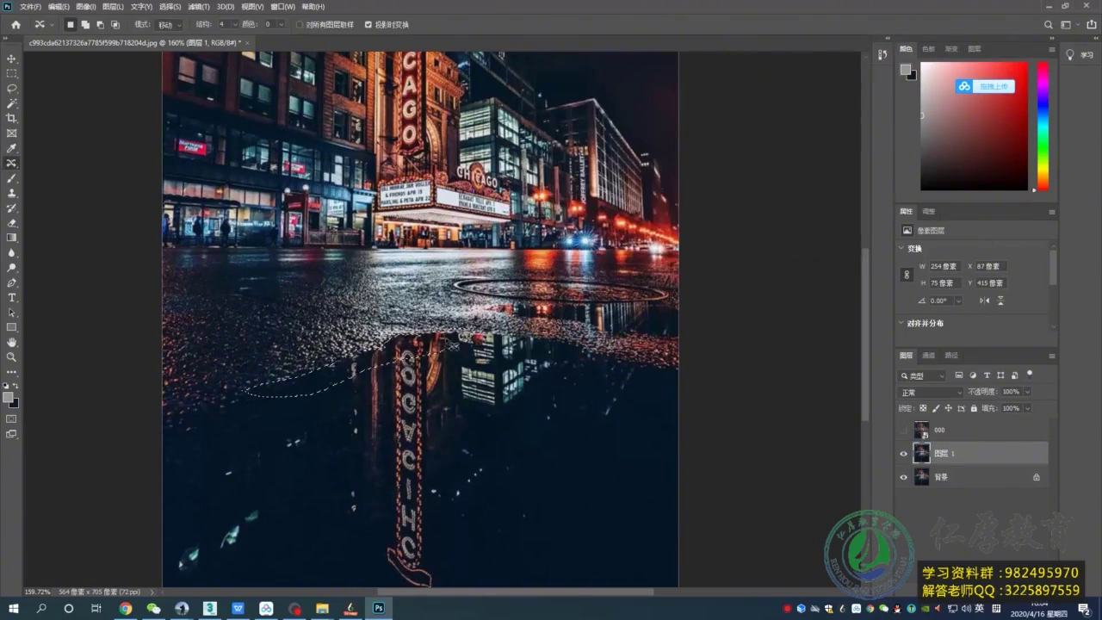
pyautogui.hotkey('ctrl', 'd')
pyautogui.keyDown('alt'); pyautogui.scroll(-5, 442, 340); pyautogui.keyUp('alt')
pyautogui.keyDown('alt'); pyautogui.scroll(3, 358, 168); pyautogui.keyUp('alt')
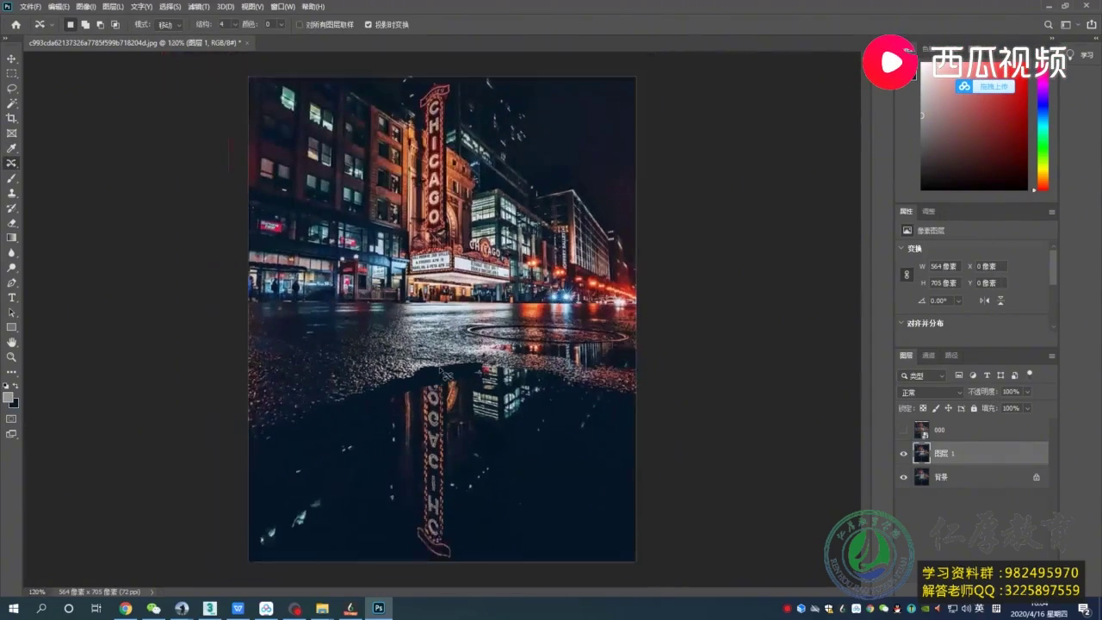
# Save the retouched street photo as a separate image file, with the 000 layer hidden.
pyautogui.click(30, 6)
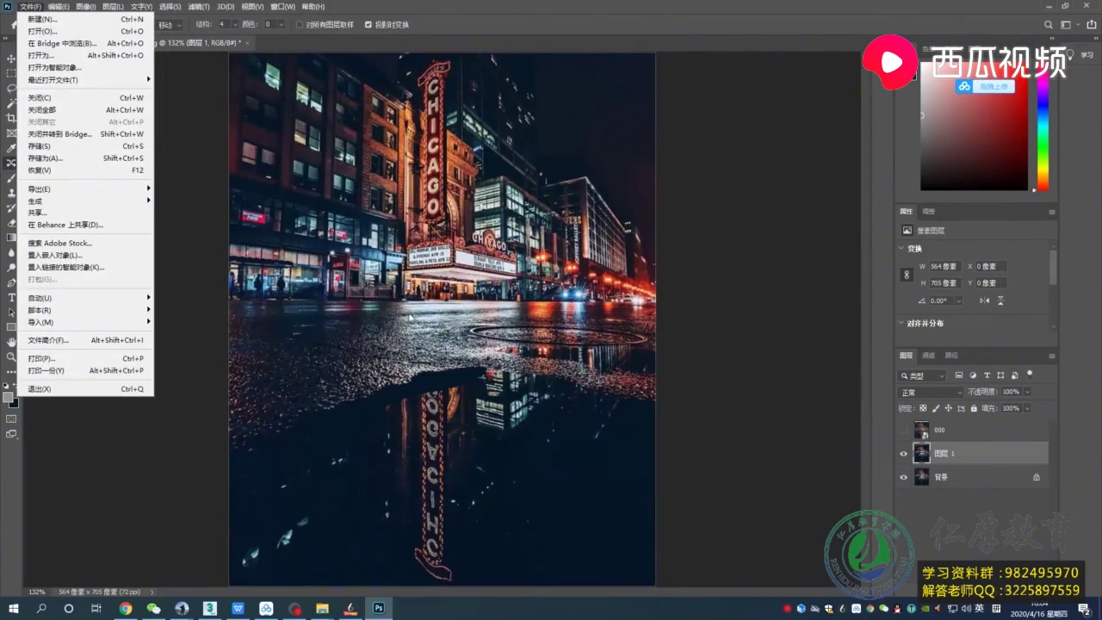
pyautogui.click(97, 162)
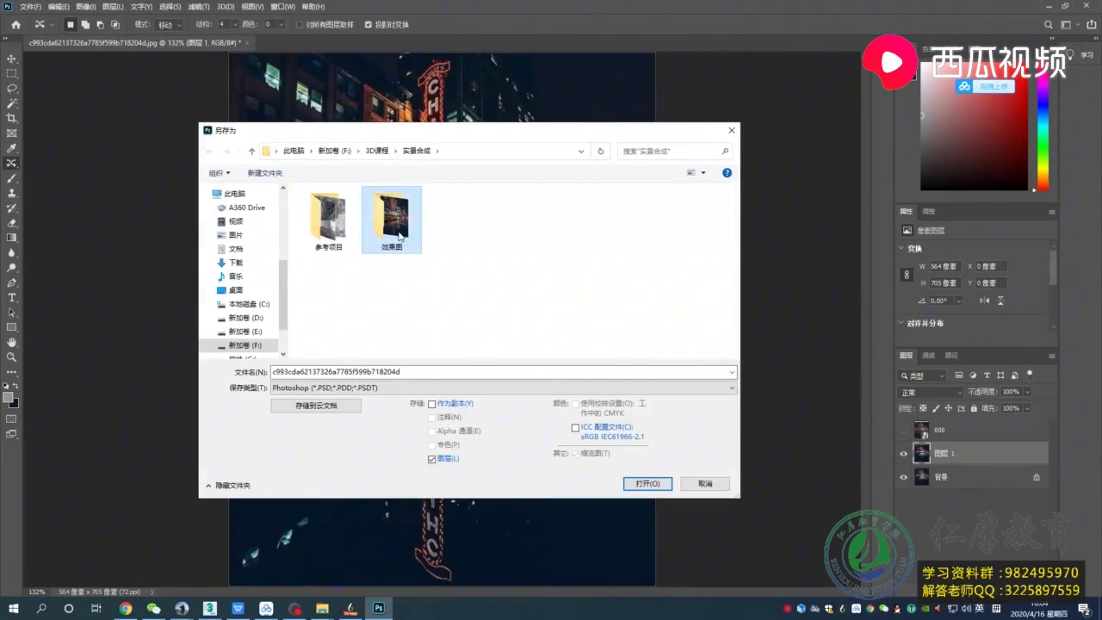
pyautogui.click(504, 387)
pyautogui.click(292, 250)
pyautogui.click(454, 216)
pyautogui.click(649, 488)
pyautogui.click(559, 301)
pyautogui.click(612, 150)
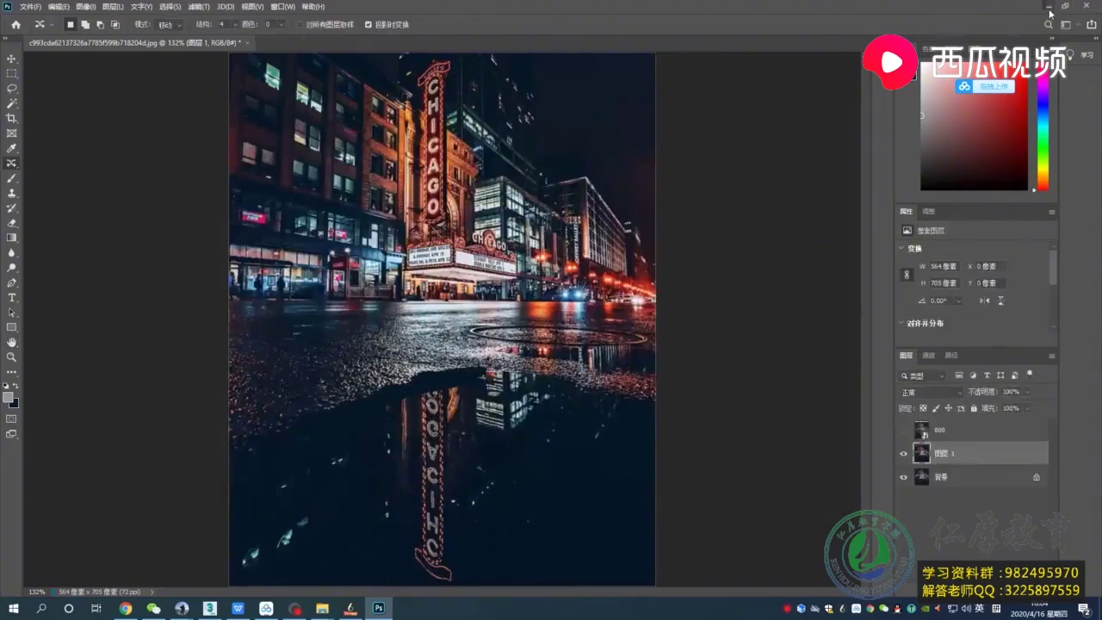
# Switch to 3ds Max and clear the scene converter window away from the V-Ray frame buffer.
pyautogui.click(1048, 6)
pyautogui.click(212, 609)
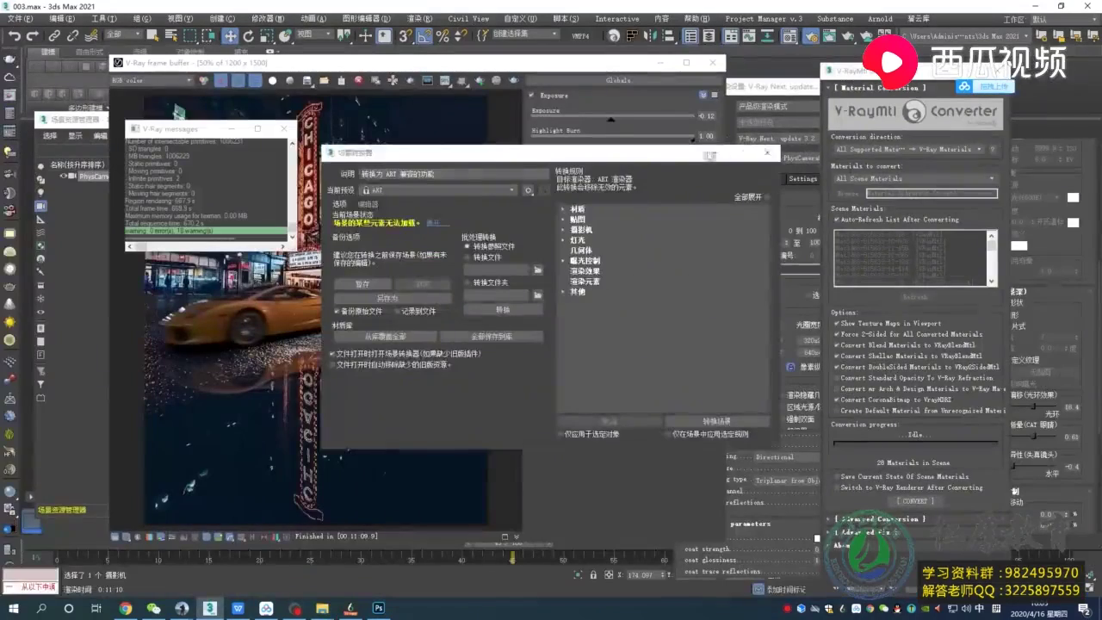
pyautogui.click(718, 156)
pyautogui.click(663, 384)
pyautogui.click(681, 372)
pyautogui.doubleClick(371, 168)
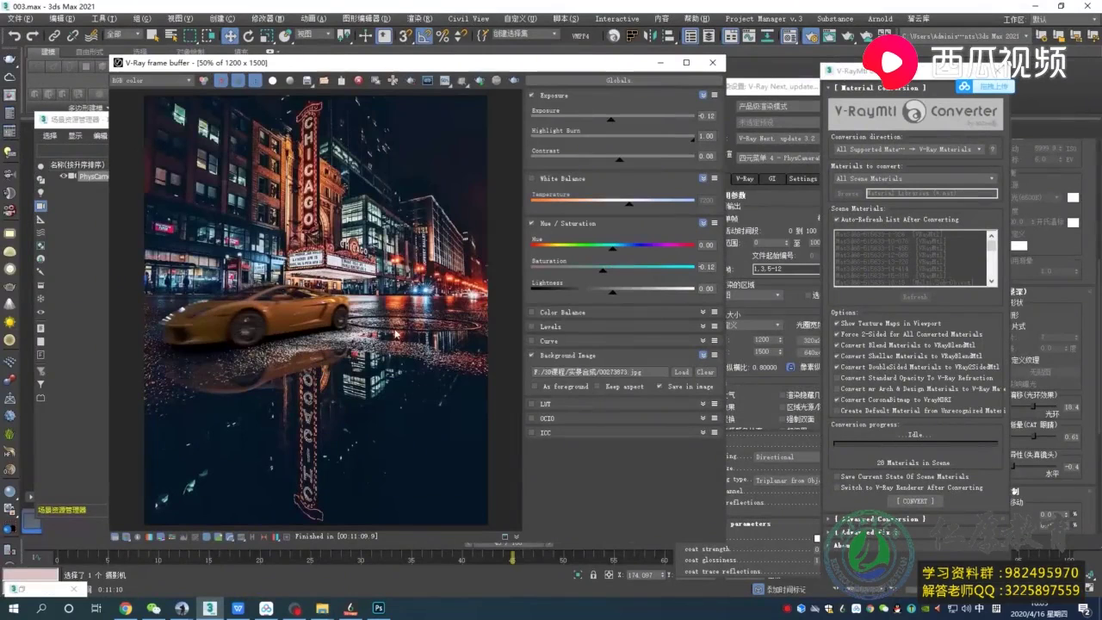
pyautogui.moveTo(482, 64); pyautogui.dragTo(508, 65)
# Try a Hue shift in the V-Ray frame buffer that turns the car teal, and restore its original orange.
pyautogui.click(333, 81)
pyautogui.click(100, 105)
pyautogui.click(604, 244)
pyautogui.click(571, 312)
pyautogui.click(297, 269)
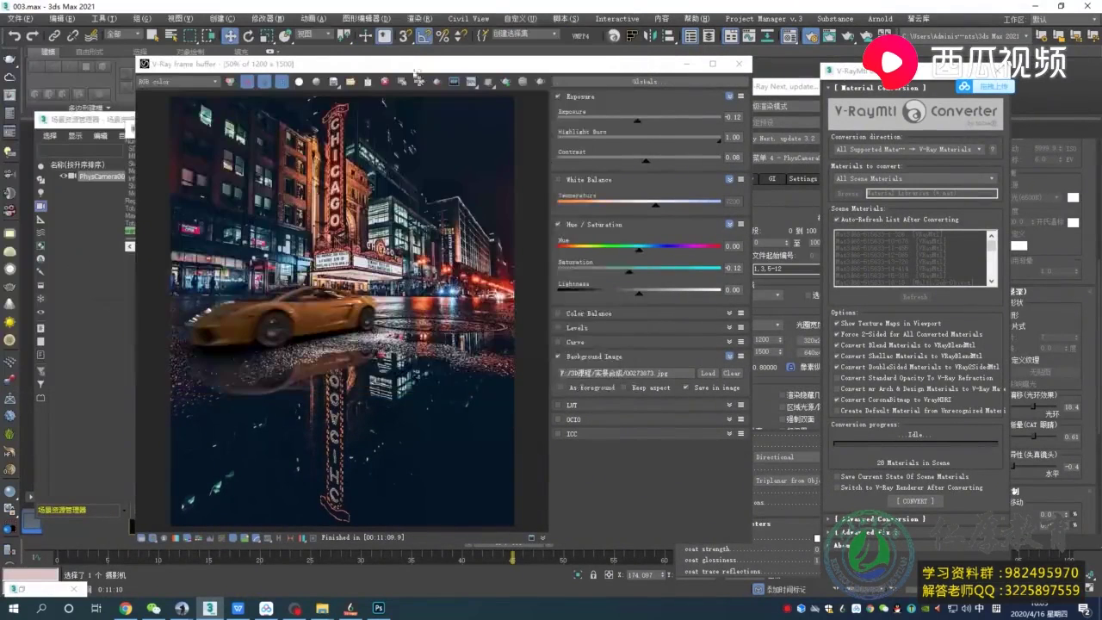
pyautogui.moveTo(759, 255)
pyautogui.mouseDown()
pyautogui.moveTo(700, 258)
pyautogui.moveTo(816, 260)
pyautogui.moveTo(764, 264)
pyautogui.mouseUp()
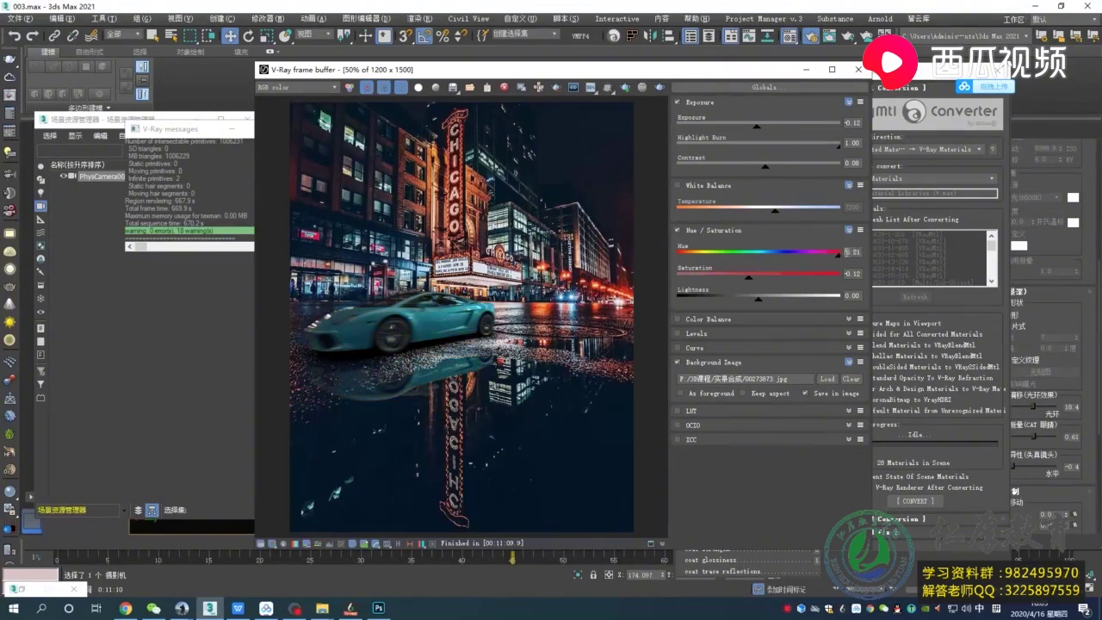
pyautogui.rightClick(831, 254)
pyautogui.moveTo(640, 74); pyautogui.dragTo(591, 73)
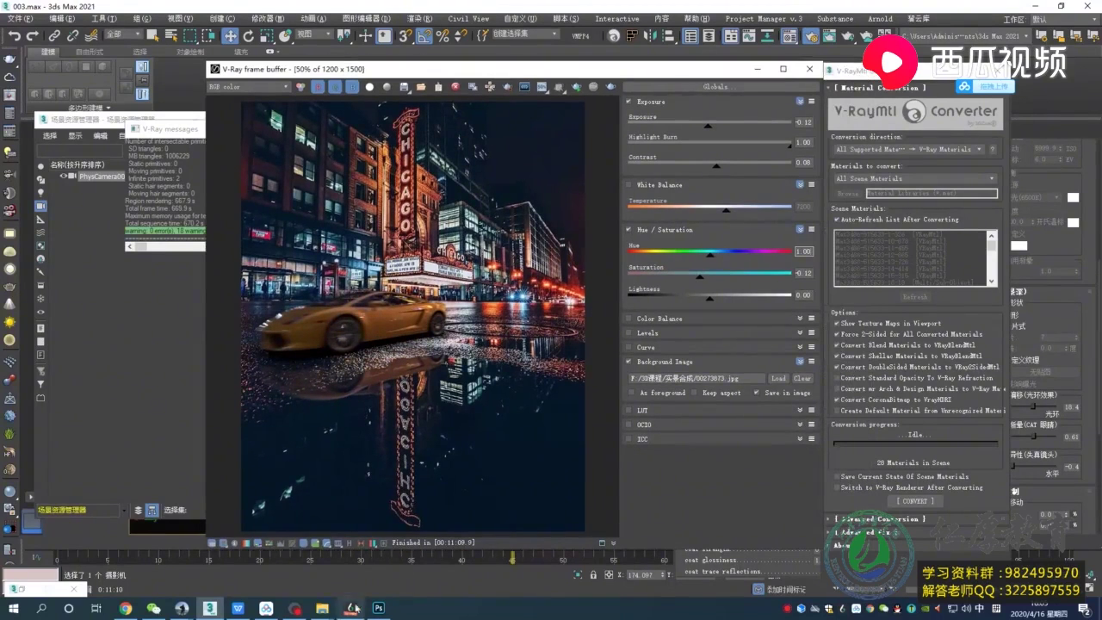